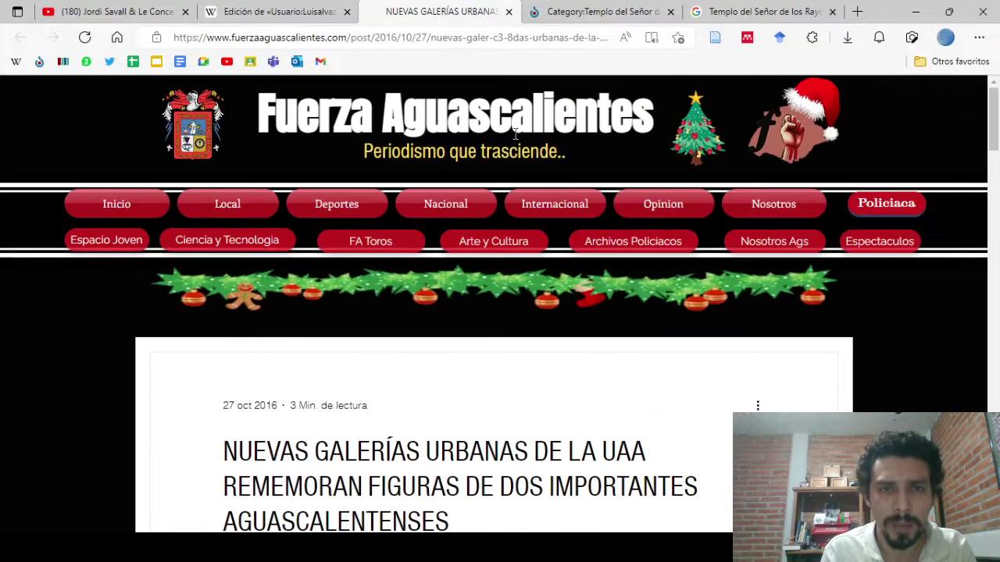
# Copy the Fuerza Aguascalientes article's URL and start a citation right after the architect's name in the Wikipedia draft's introduction
pyautogui.click(357, 39)
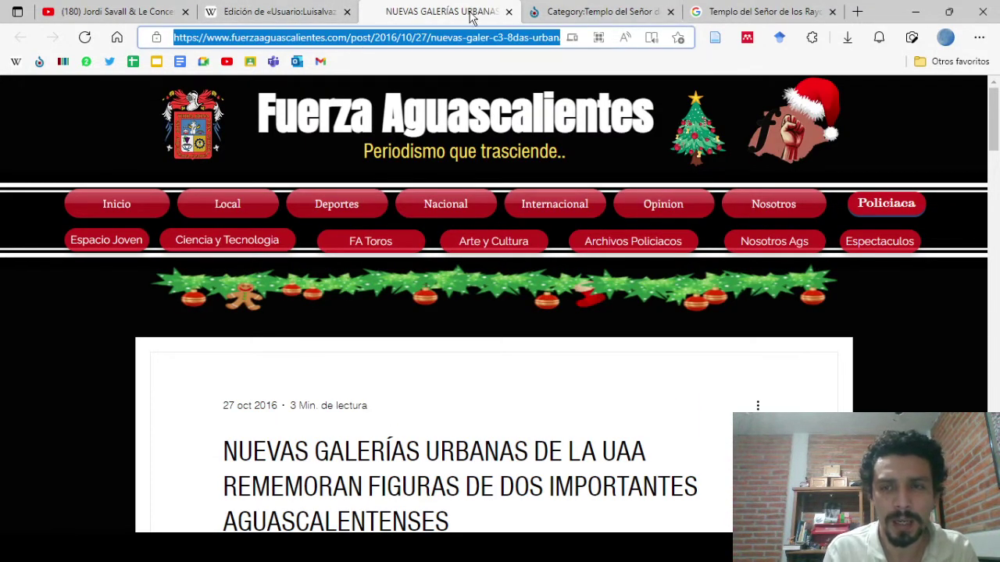
pyautogui.click(264, 18)
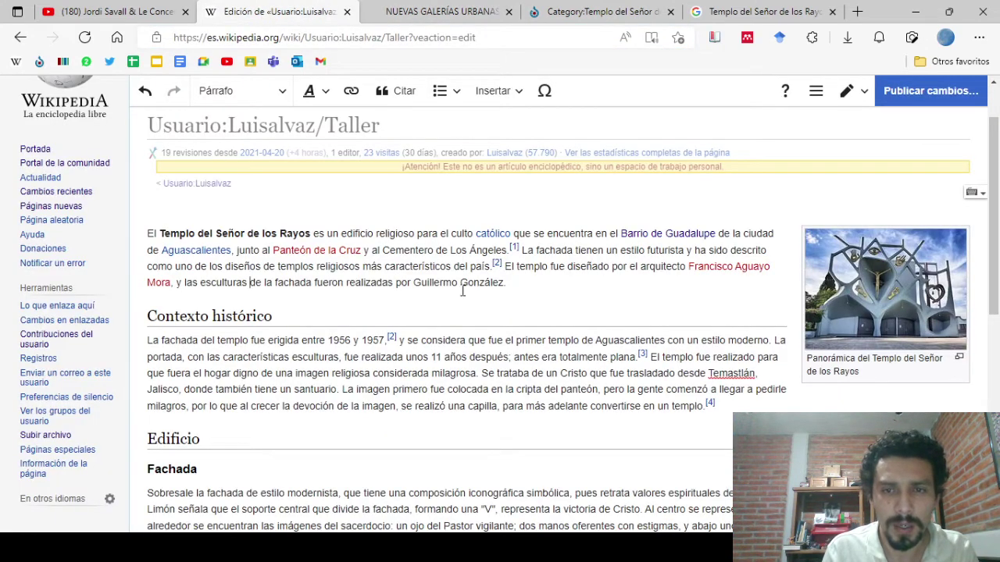
pyautogui.click(171, 283)
pyautogui.write(',')
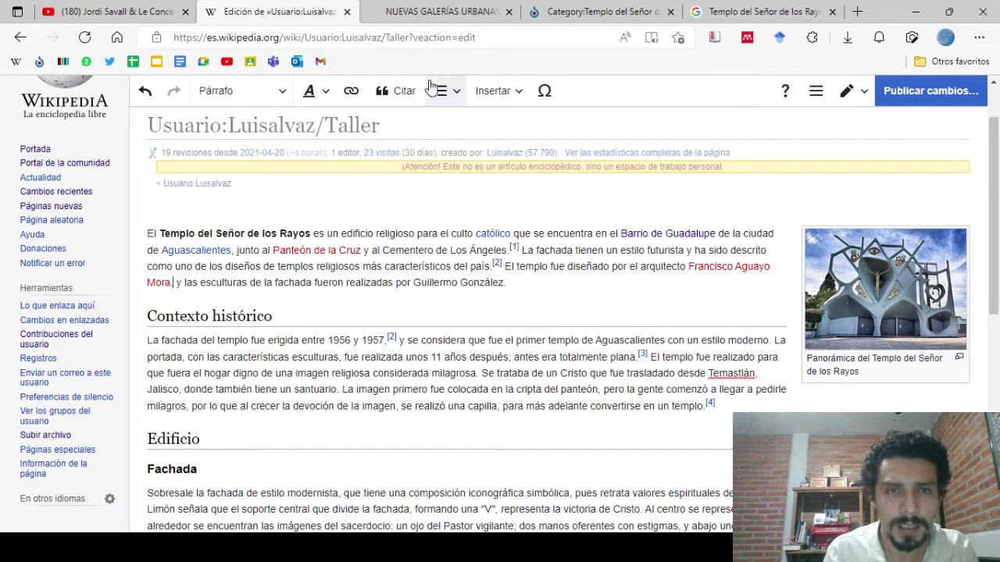
pyautogui.click(401, 94)
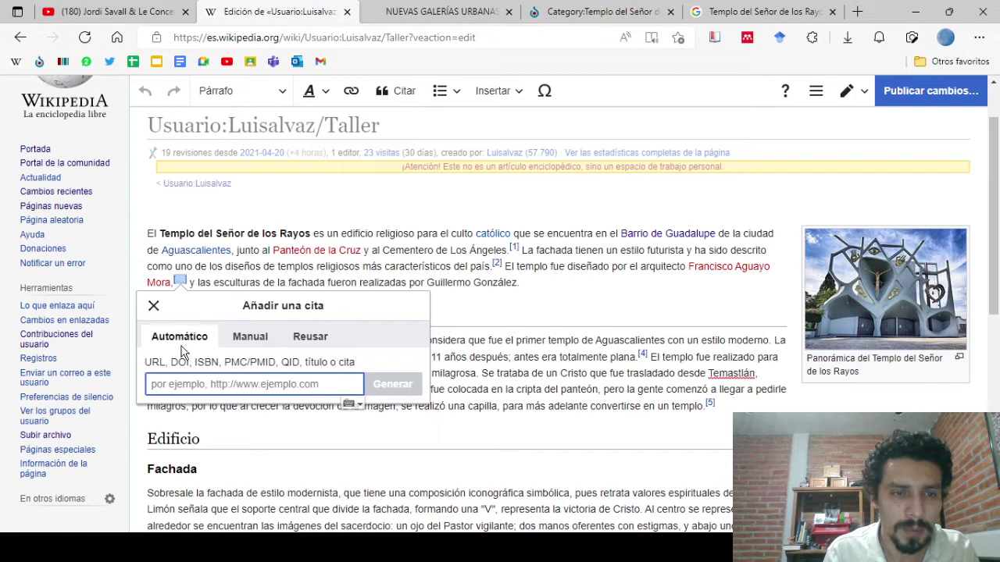
# Examine the manual source types and the existing references available for reuse when adding a citation
pyautogui.click(250, 337)
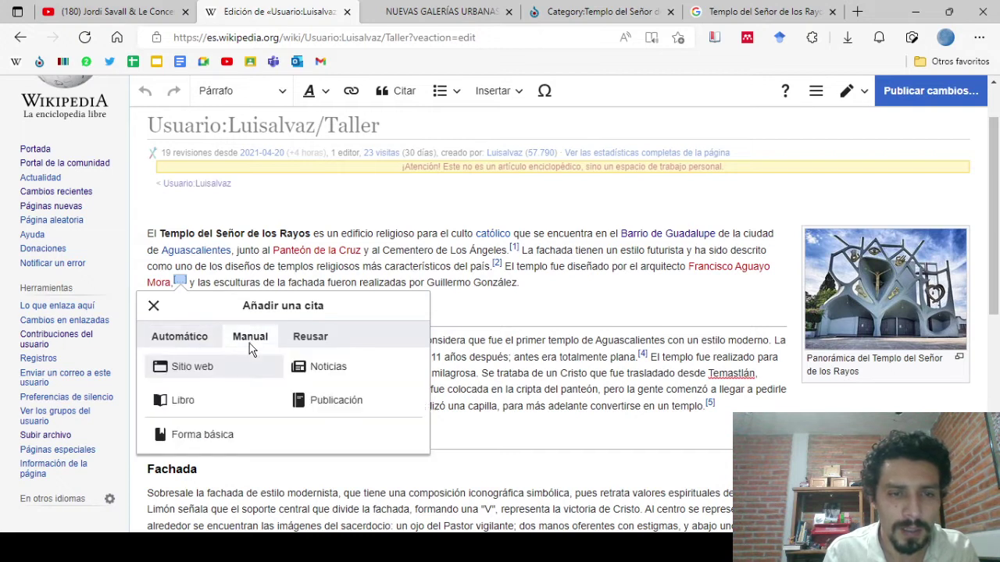
pyautogui.click(181, 343)
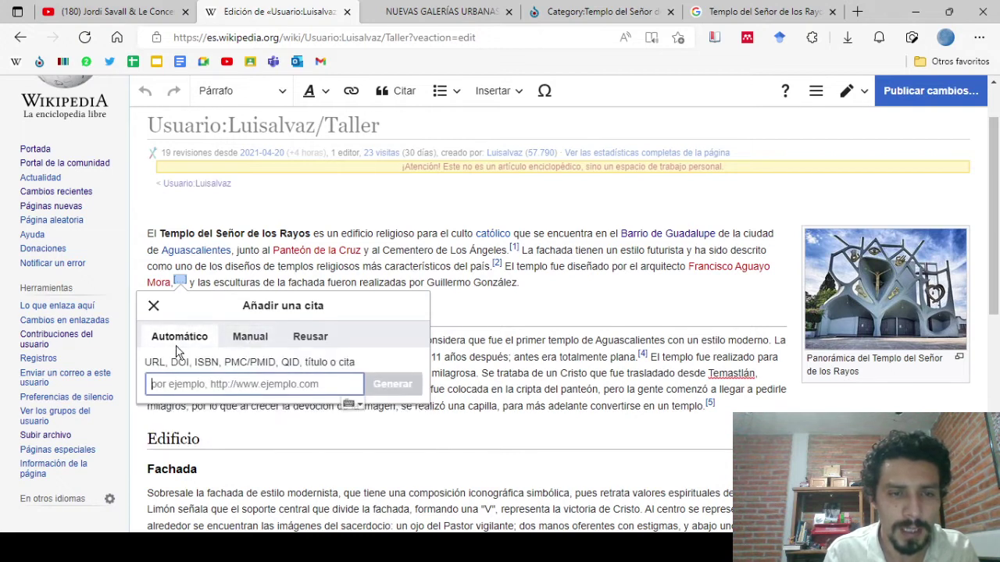
pyautogui.click(325, 338)
pyautogui.scroll(-5, 352, 390)
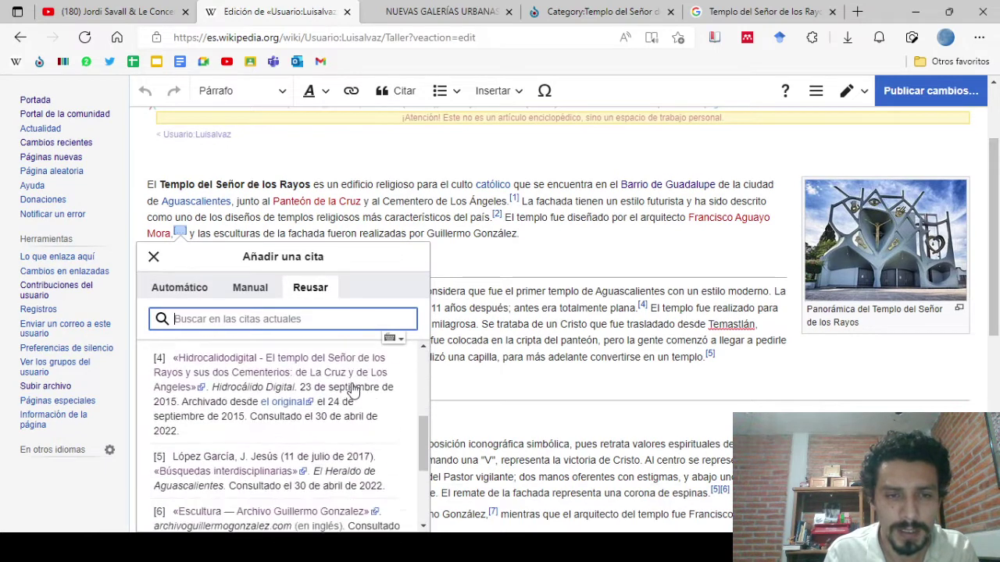
pyautogui.scroll(3, 382, 445)
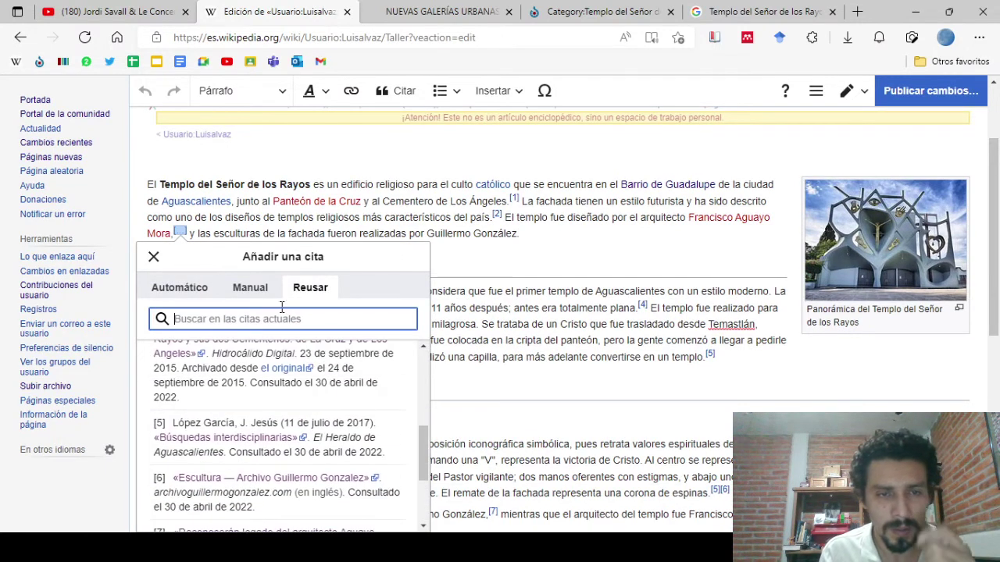
pyautogui.click(249, 290)
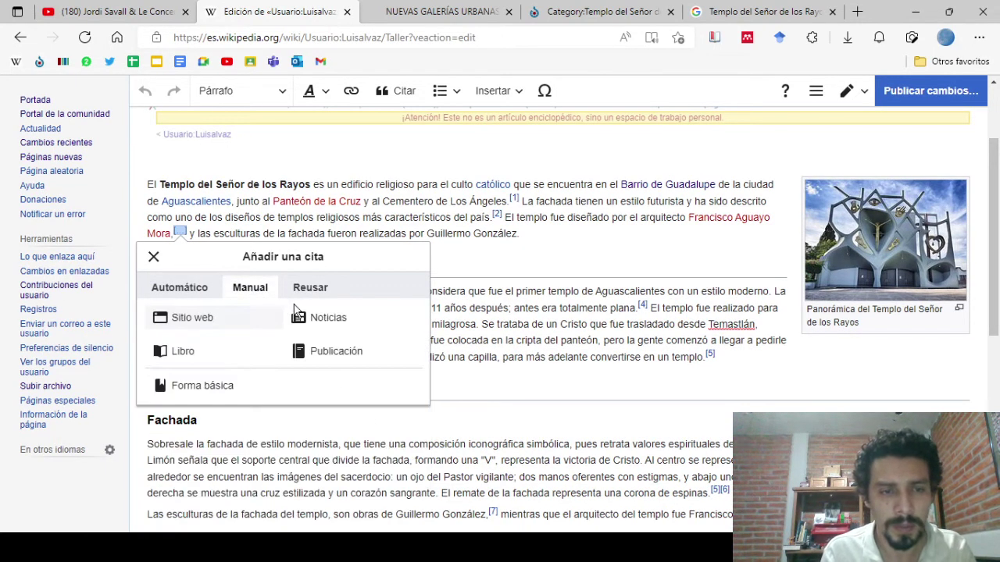
# Generate the citation automatically from the copied article URL and insert it into the introduction
pyautogui.click(179, 289)
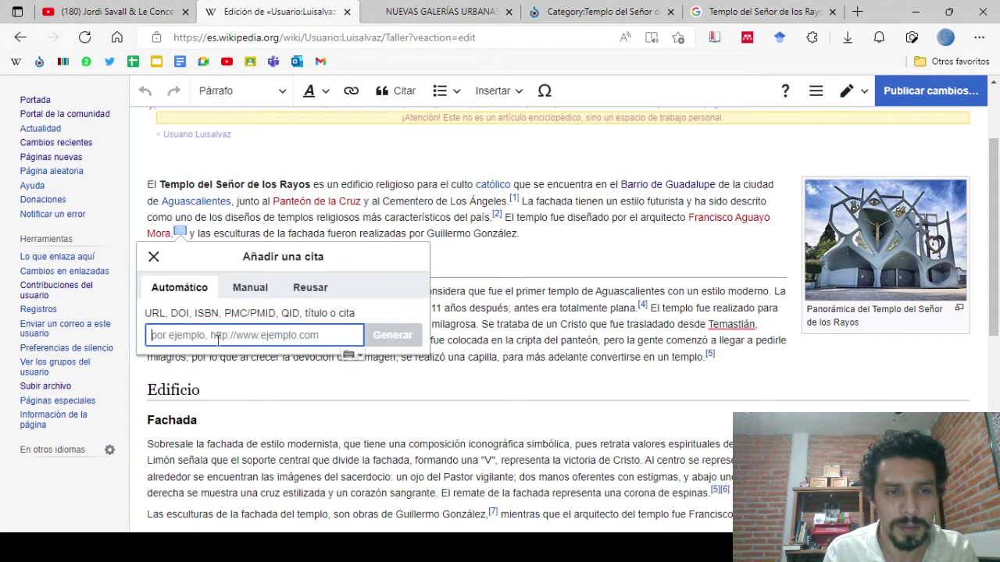
pyautogui.hotkey('ctrl', 'v')
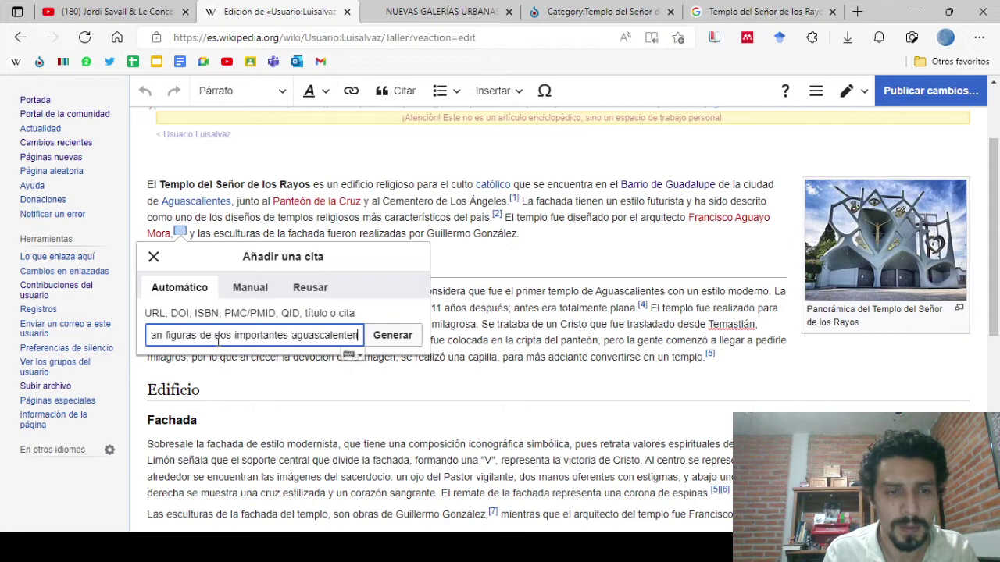
pyautogui.click(393, 341)
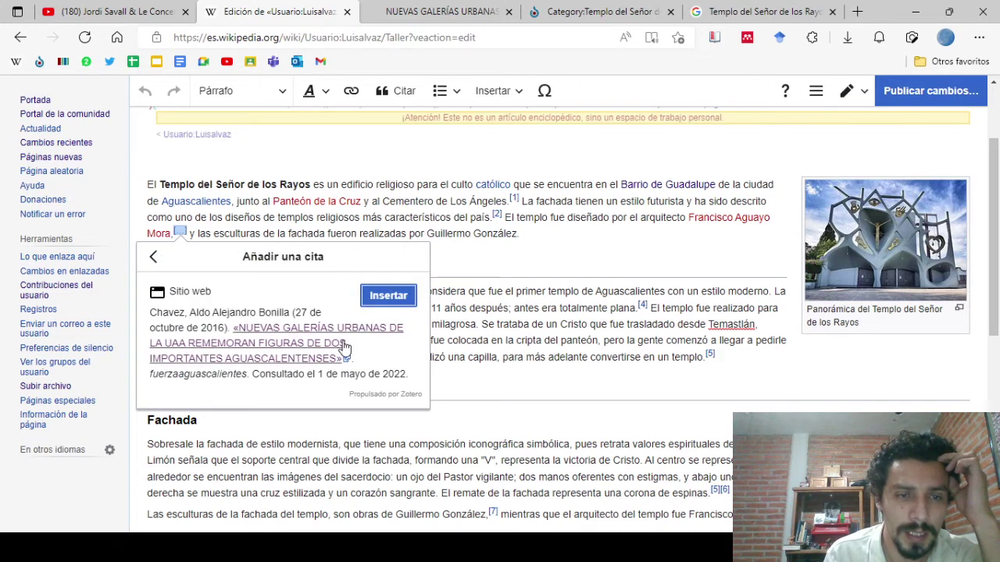
pyautogui.click(412, 297)
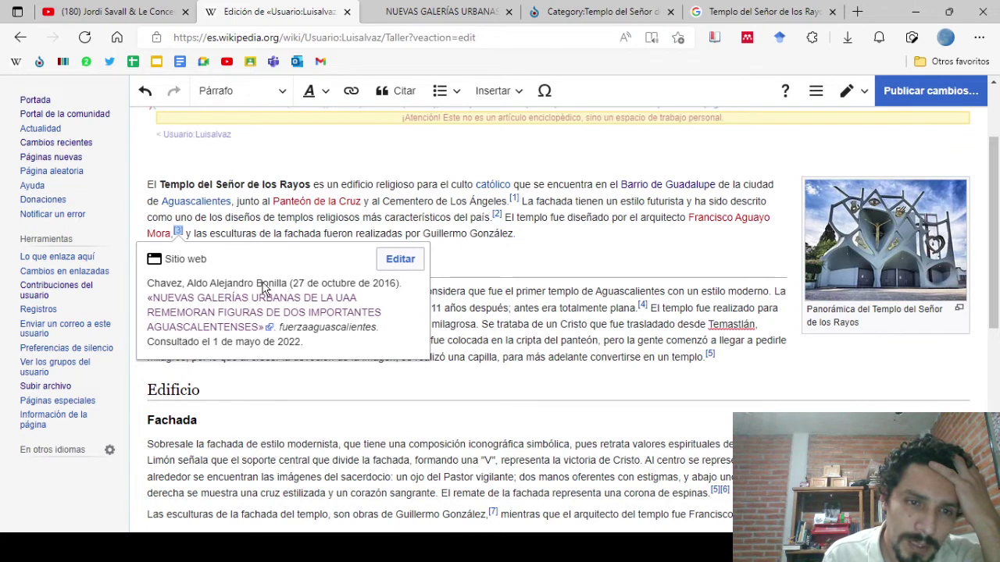
# Edit the new web citation and add the missing accent on the "a" in the author's surname
pyautogui.click(393, 266)
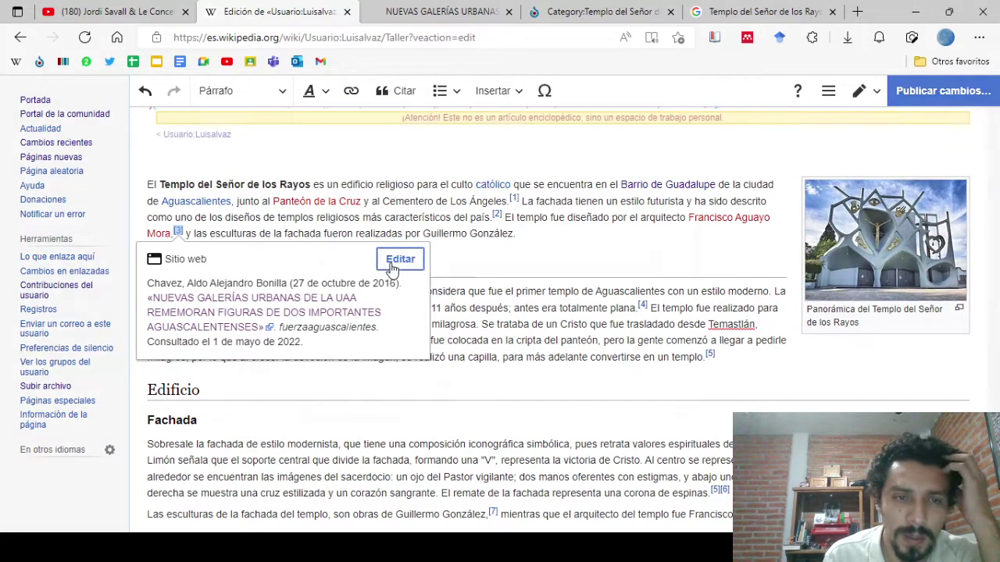
pyautogui.scroll(-3, 492, 390)
pyautogui.scroll(-1, 493, 390)
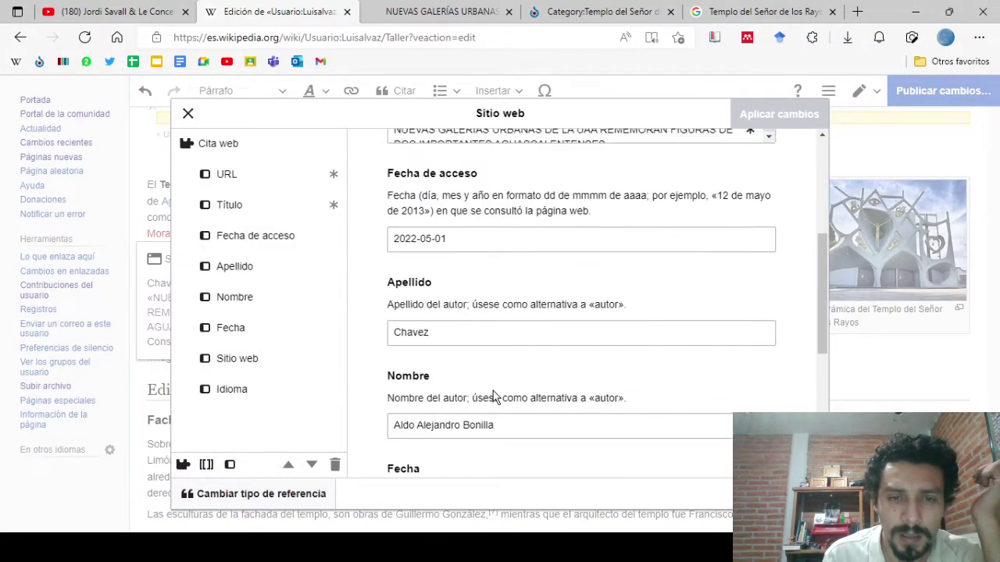
pyautogui.doubleClick(406, 334)
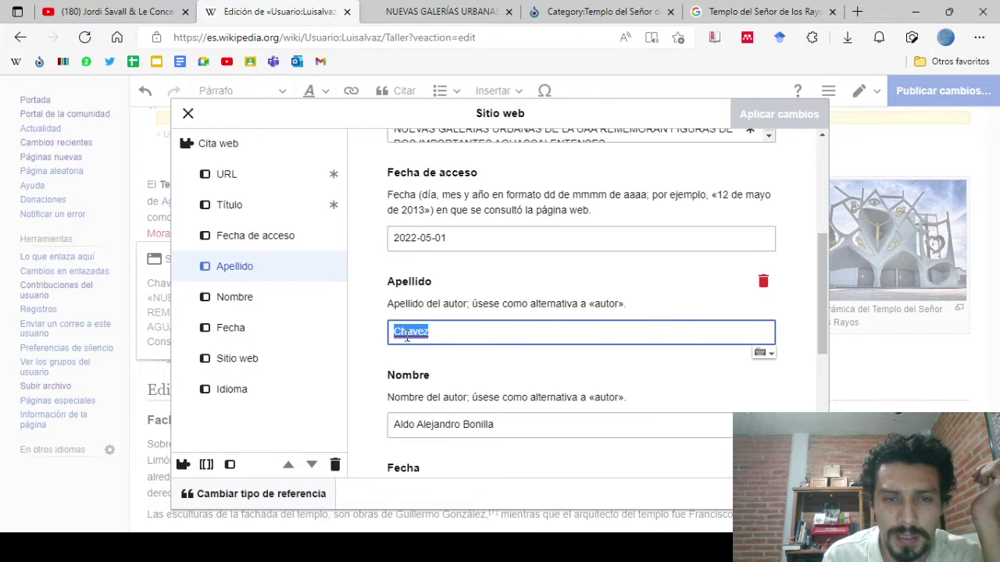
pyautogui.click(389, 356)
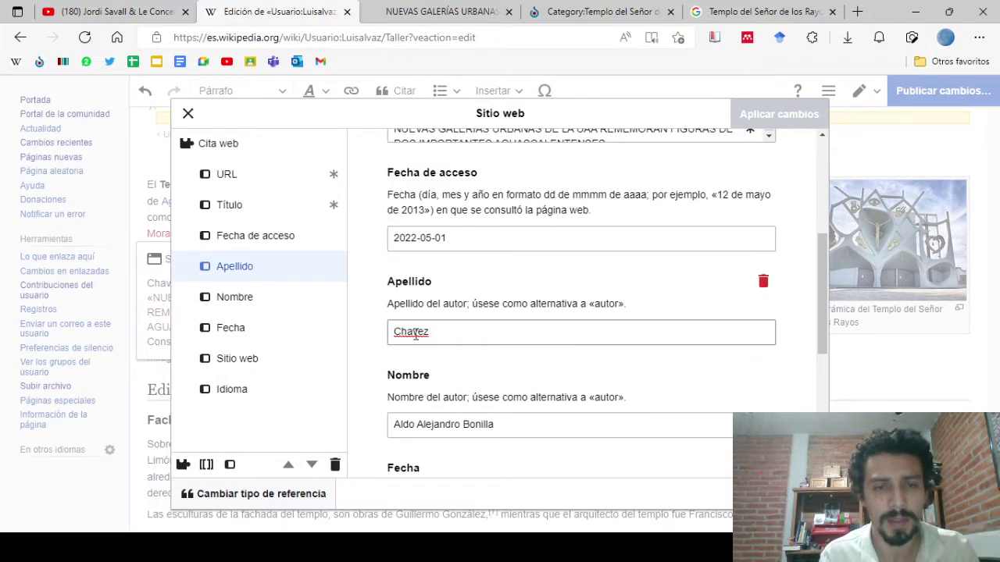
pyautogui.moveTo(413, 332); pyautogui.dragTo(407, 332)
pyautogui.write('á')
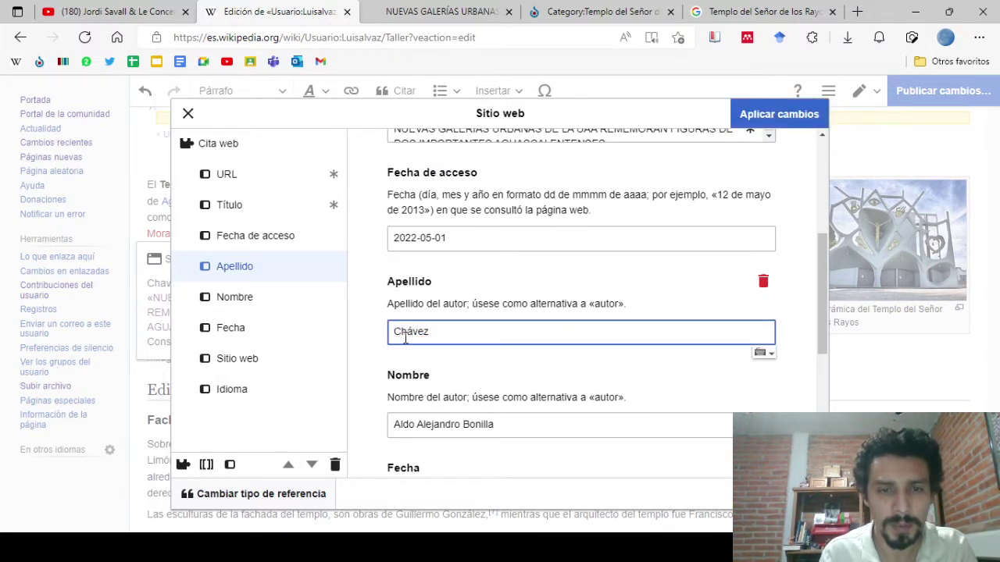
# Move the author's other surname from the Nombre field to the start of Apellido and apply the citation changes
pyautogui.scroll(-2, 383, 357)
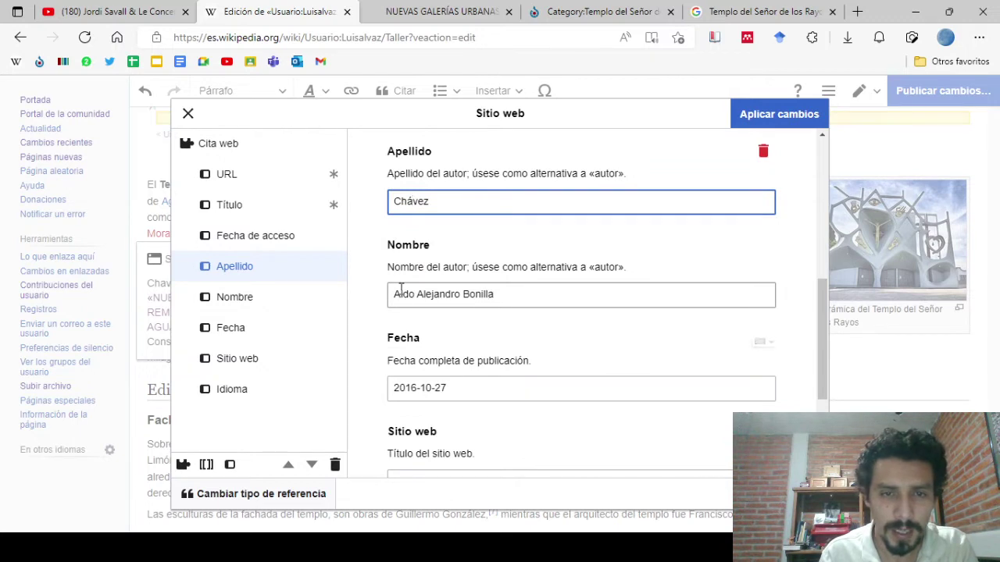
pyautogui.doubleClick(477, 296)
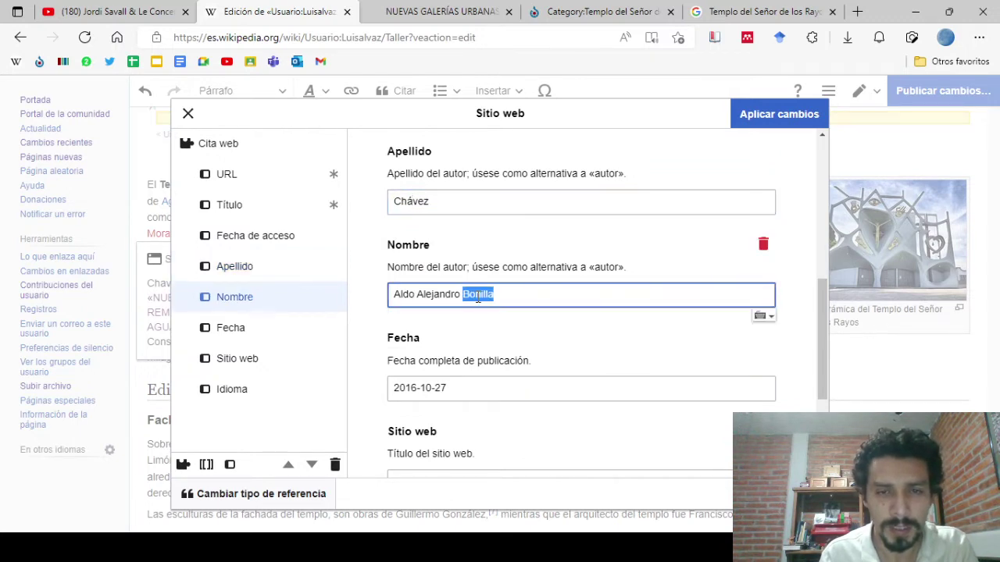
pyautogui.hotkey('ctrl', 'x')
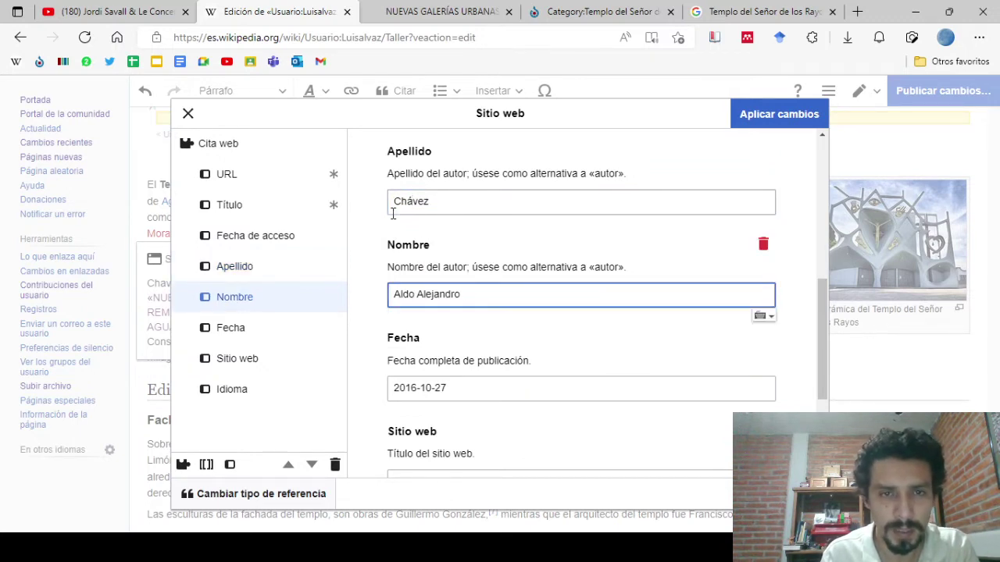
pyautogui.click(394, 203)
pyautogui.hotkey('ctrl', 'v')
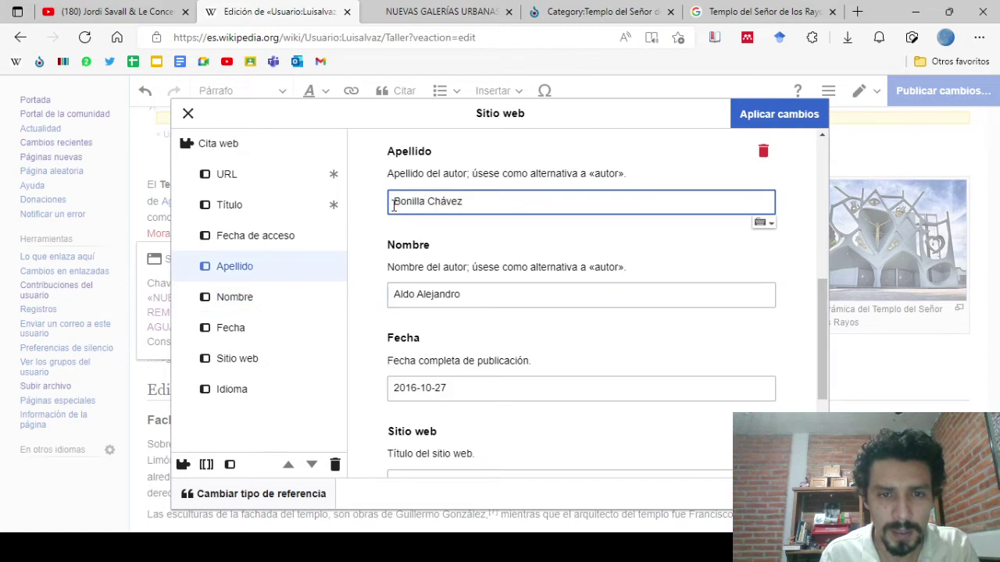
pyautogui.scroll(-3, 375, 380)
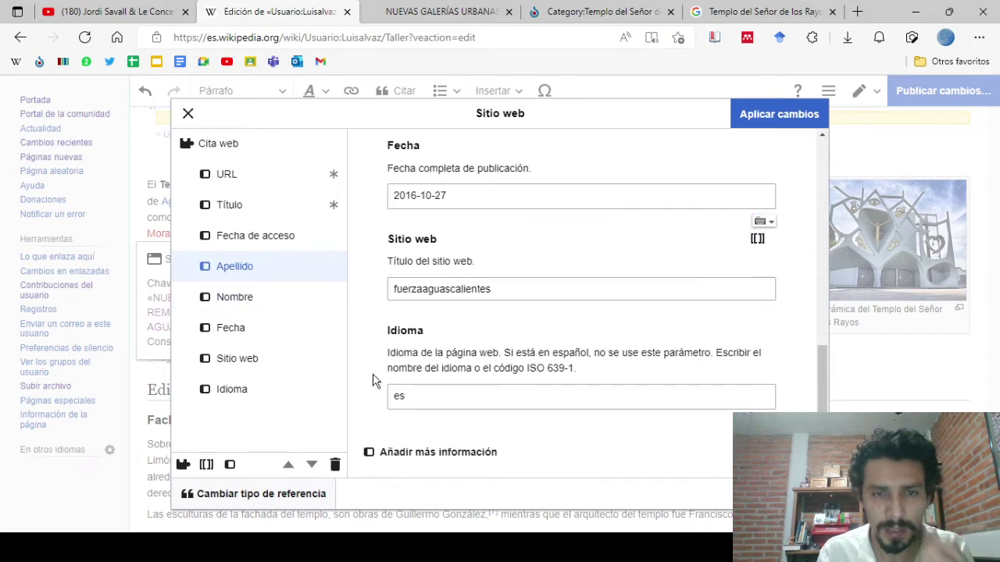
pyautogui.scroll(3, 397, 310)
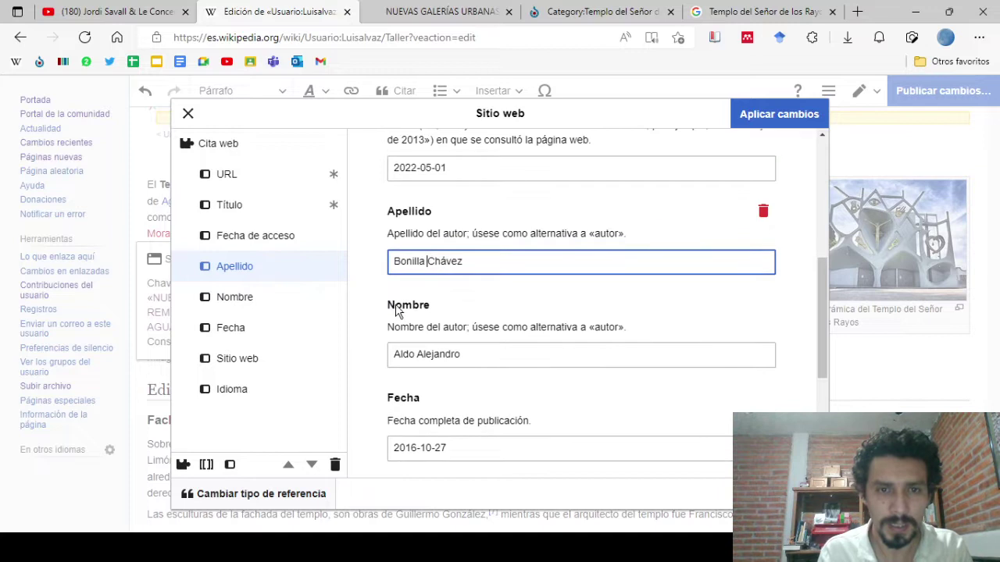
pyautogui.scroll(4, 397, 311)
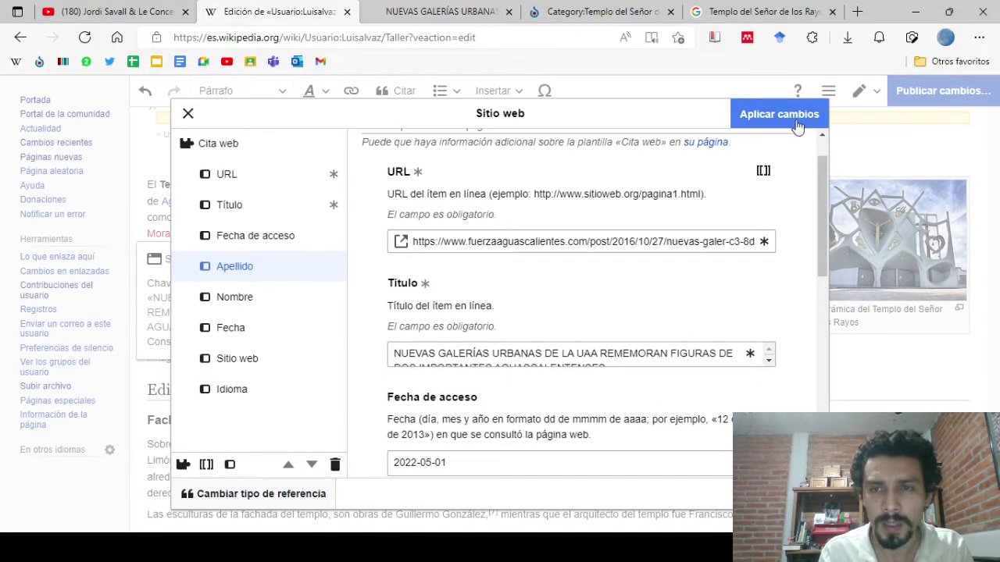
pyautogui.click(765, 121)
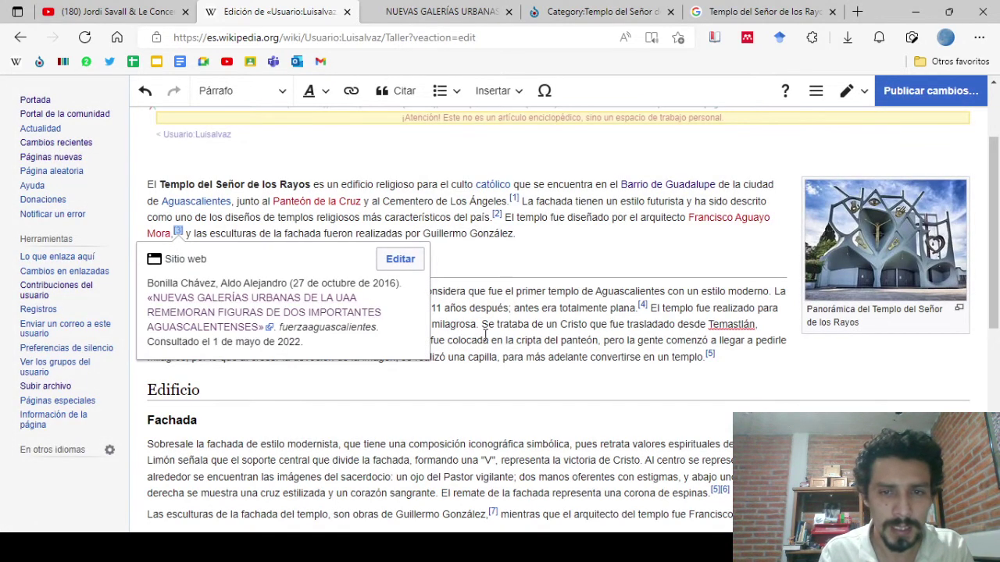
# Examine the Referencias section and its heading, including the entry for the newly cited article
pyautogui.click(486, 337)
pyautogui.scroll(-10, 486, 338)
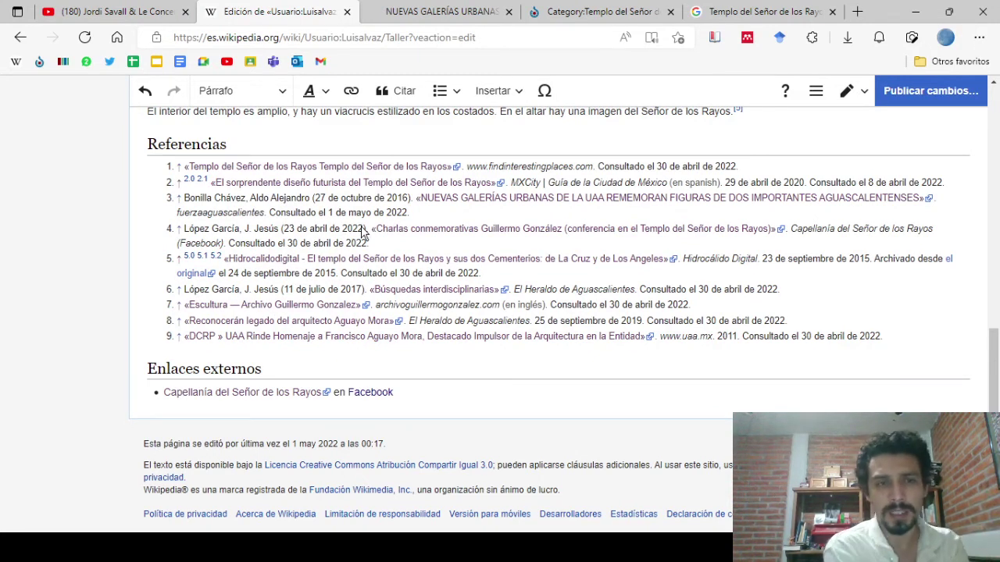
pyautogui.click(241, 138)
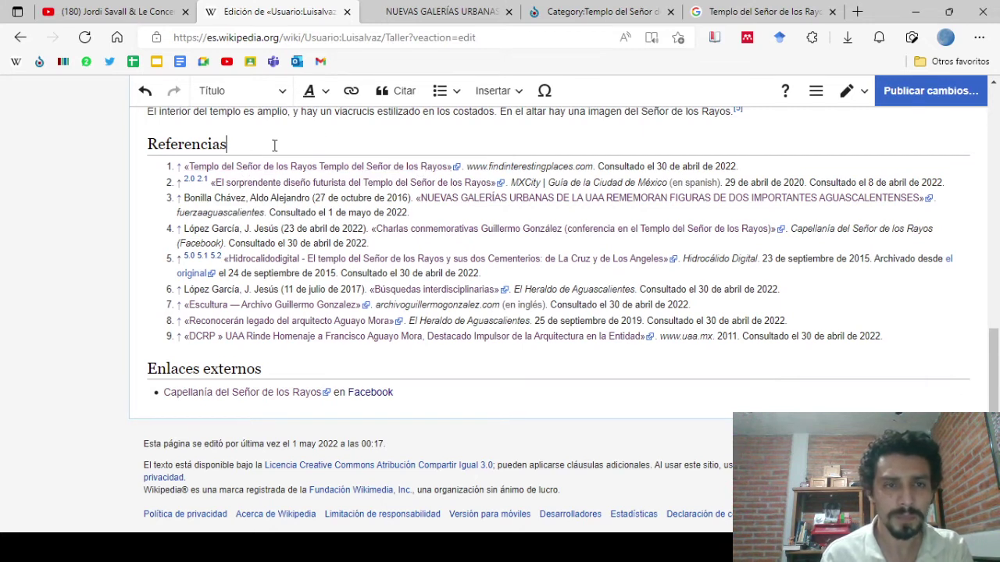
pyautogui.doubleClick(170, 146)
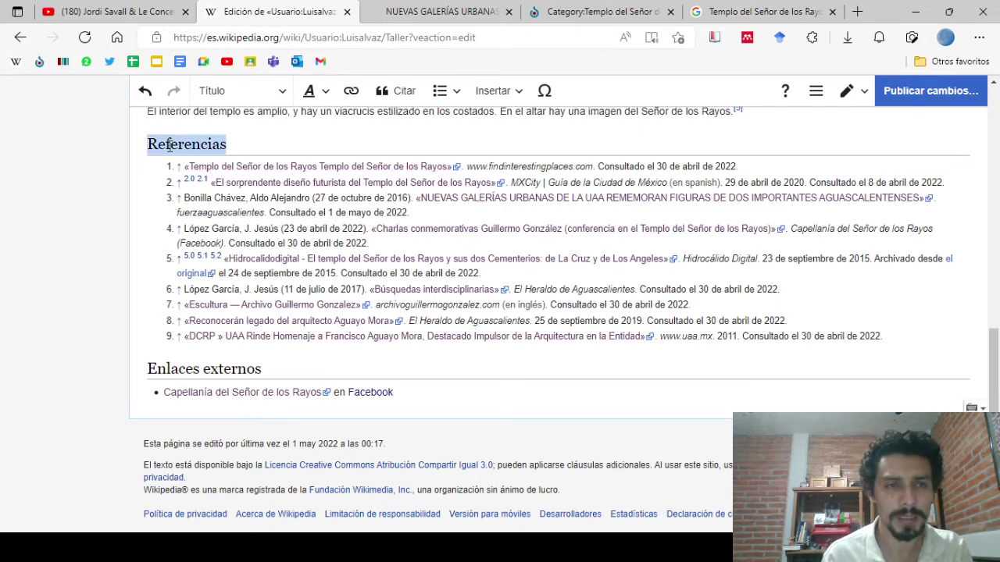
pyautogui.click(238, 148)
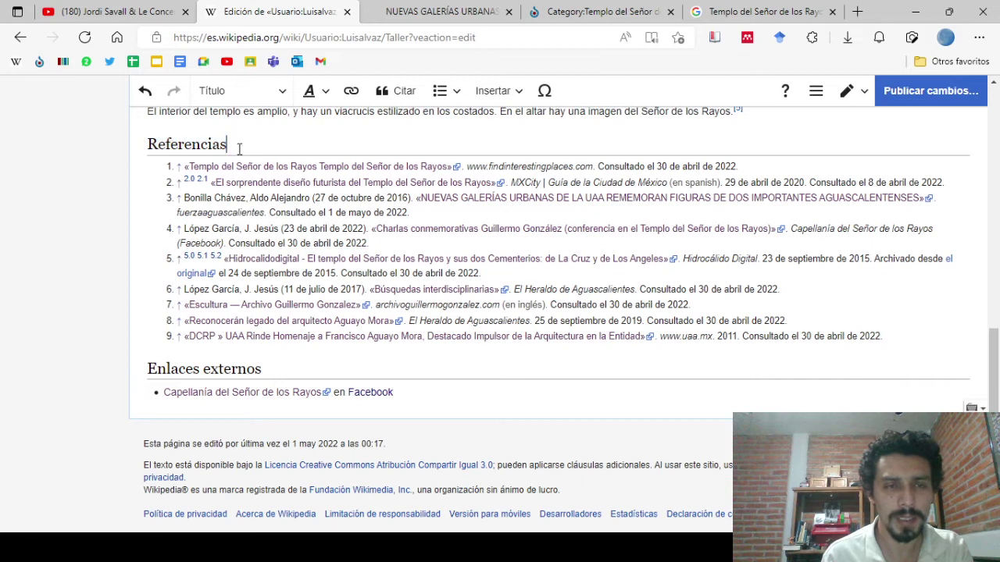
# Look through the full set of insertable elements for the reference list option without inserting anything
pyautogui.click(505, 100)
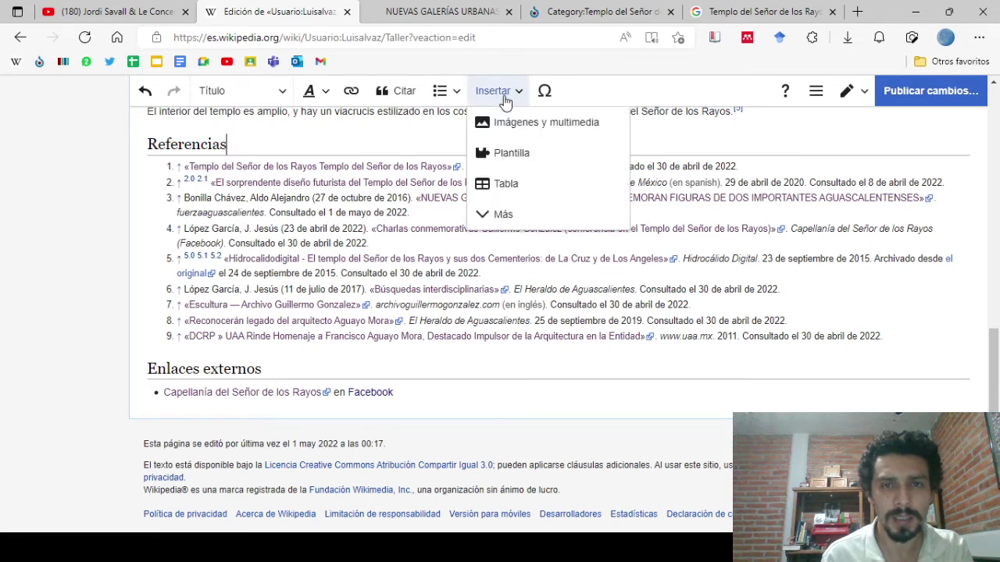
pyautogui.click(495, 222)
pyautogui.scroll(-1, 554, 311)
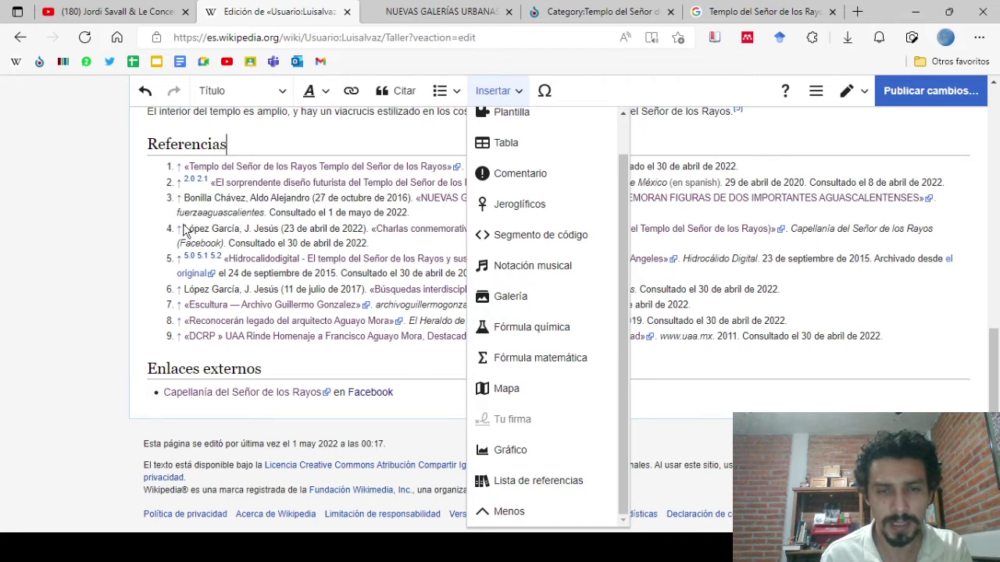
pyautogui.click(248, 150)
# Review the new citation marker in the introduction and the references in the article's body sections
pyautogui.scroll(5, 263, 213)
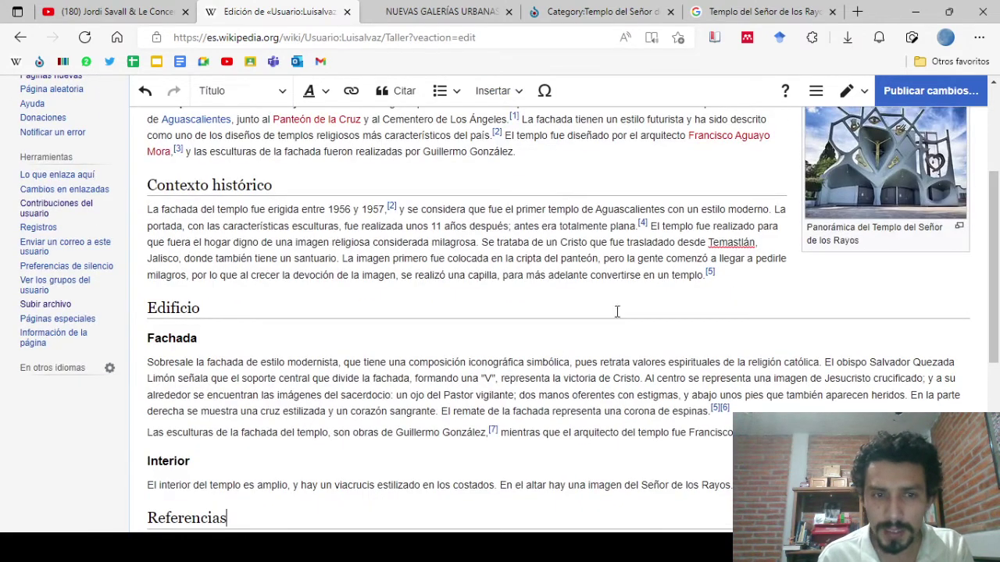
pyautogui.scroll(2, 509, 210)
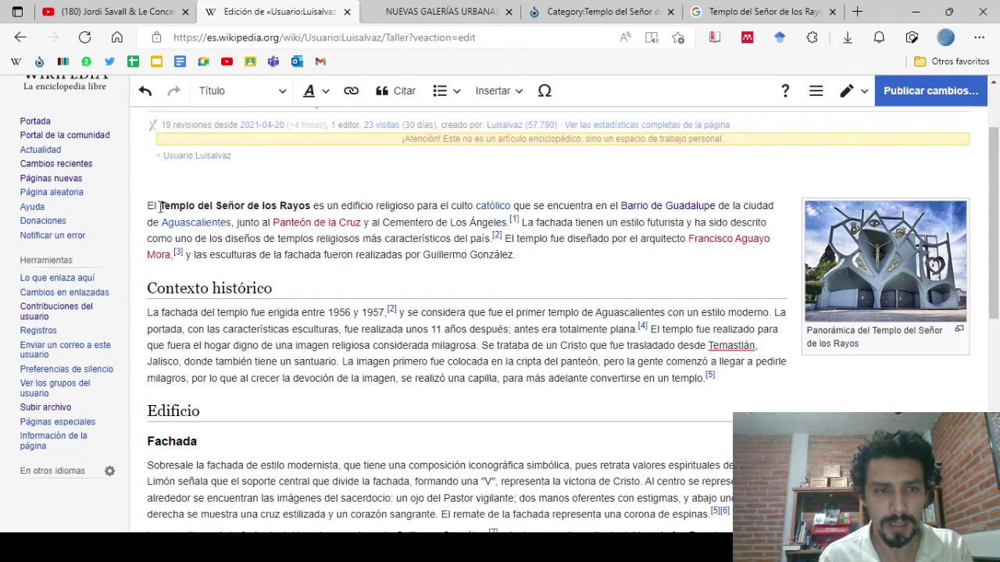
pyautogui.click(178, 251)
pyautogui.click(277, 242)
pyautogui.scroll(-3, 277, 242)
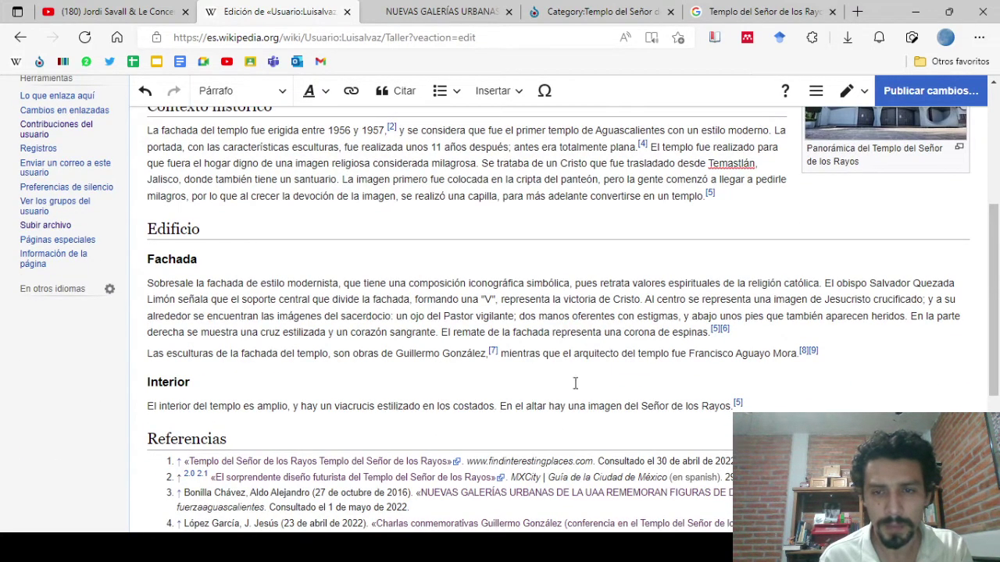
# Reuse existing citation 3, the "NUEVAS GALERÍAS URBANAS DE LA UAA" article, after the sentence naming the temple's architect in the Fachada section
pyautogui.click(802, 350)
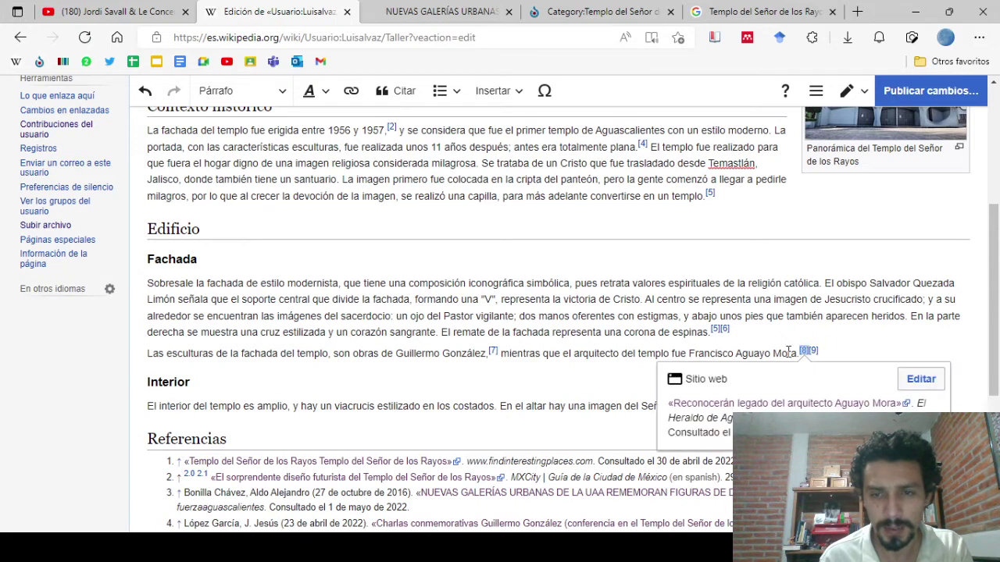
pyautogui.click(700, 354)
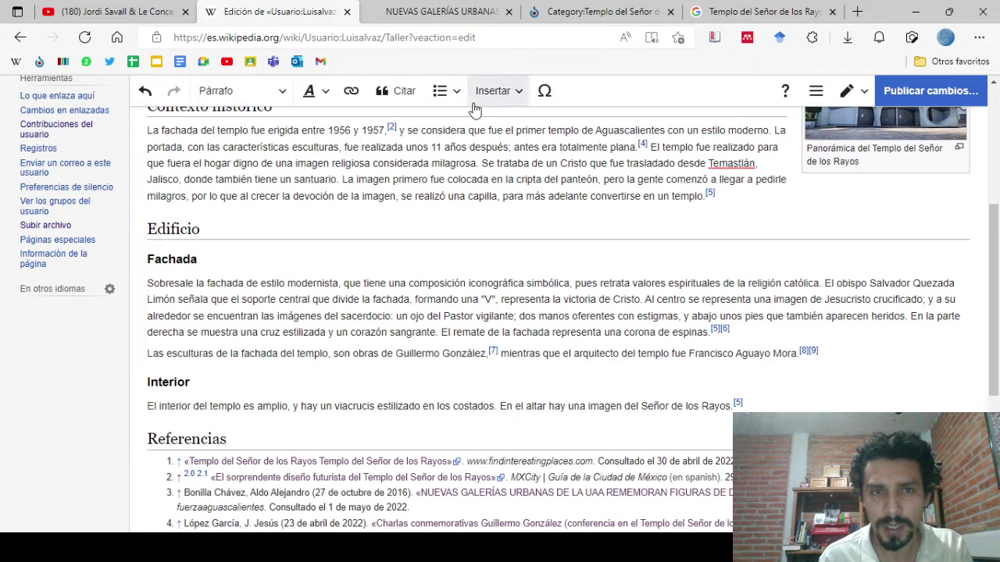
pyautogui.click(405, 104)
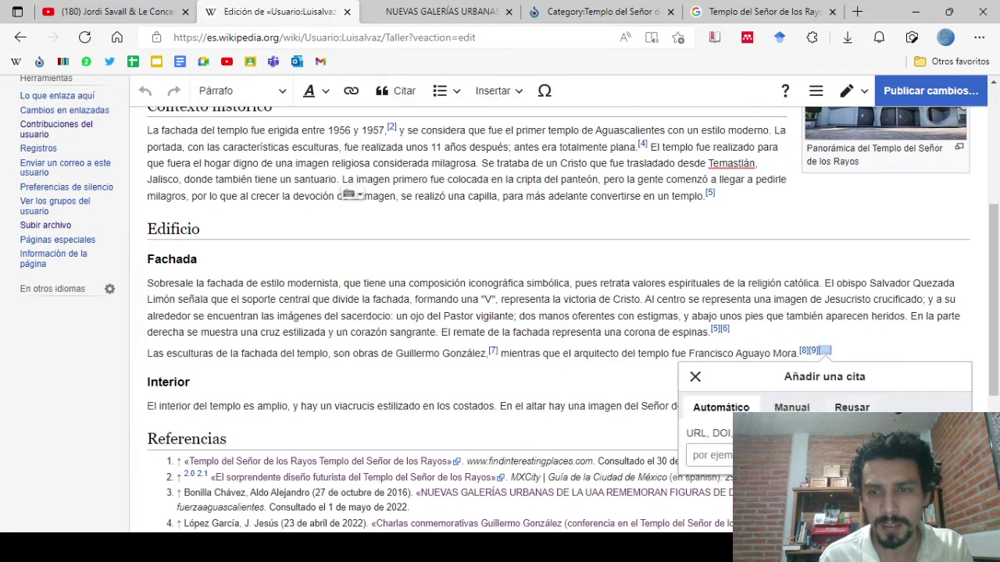
pyautogui.click(853, 408)
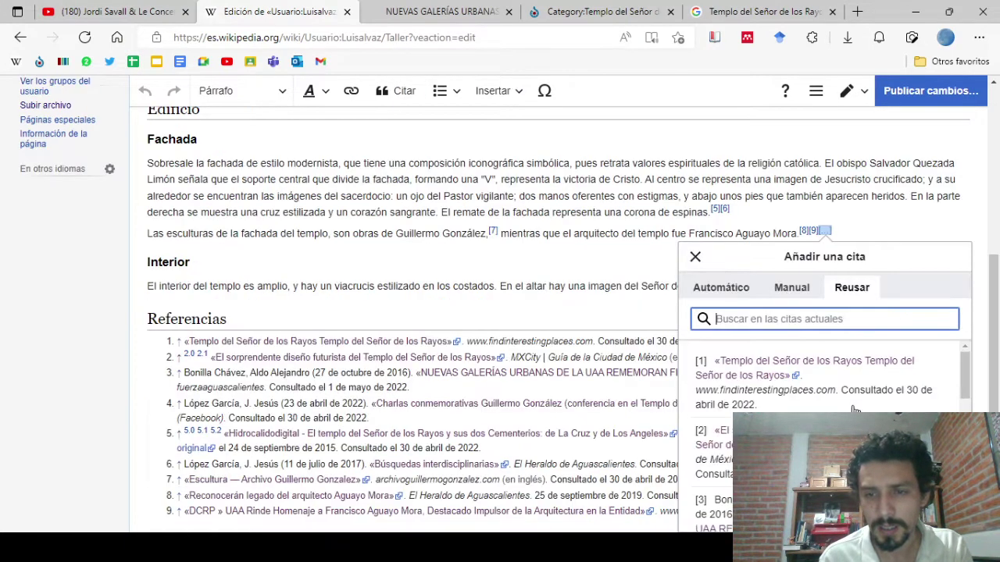
pyautogui.scroll(-1, 827, 383)
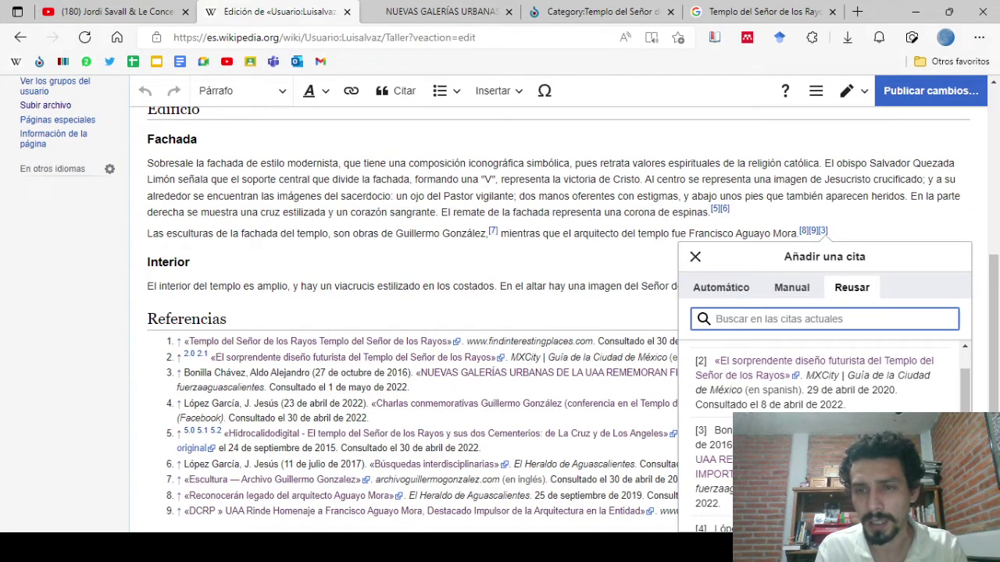
pyautogui.click(828, 442)
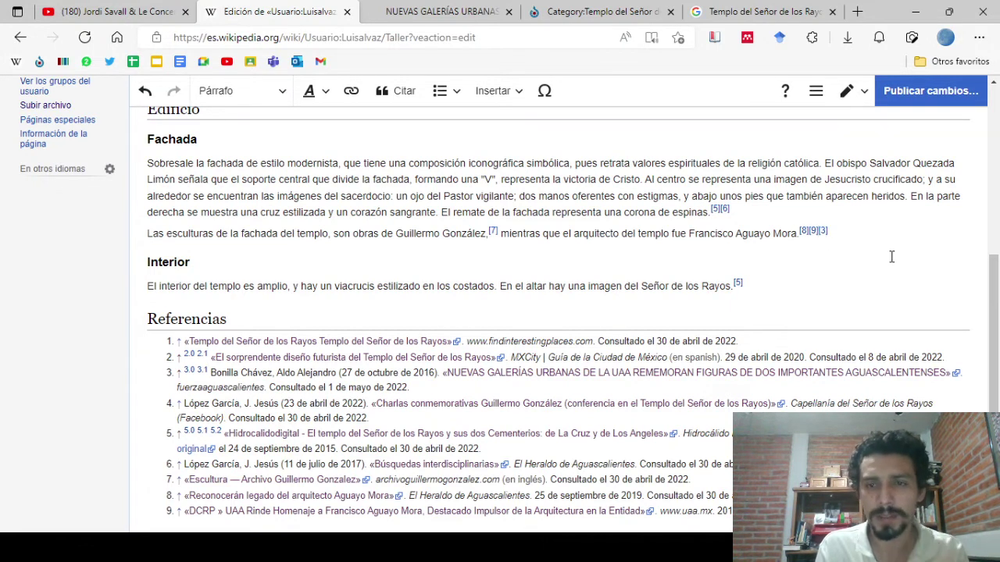
# Review the draft from the introduction through Referencias, checking where the reused citation appears and how the Fachada section is laid out
pyautogui.scroll(5, 788, 256)
pyautogui.scroll(-3, 798, 256)
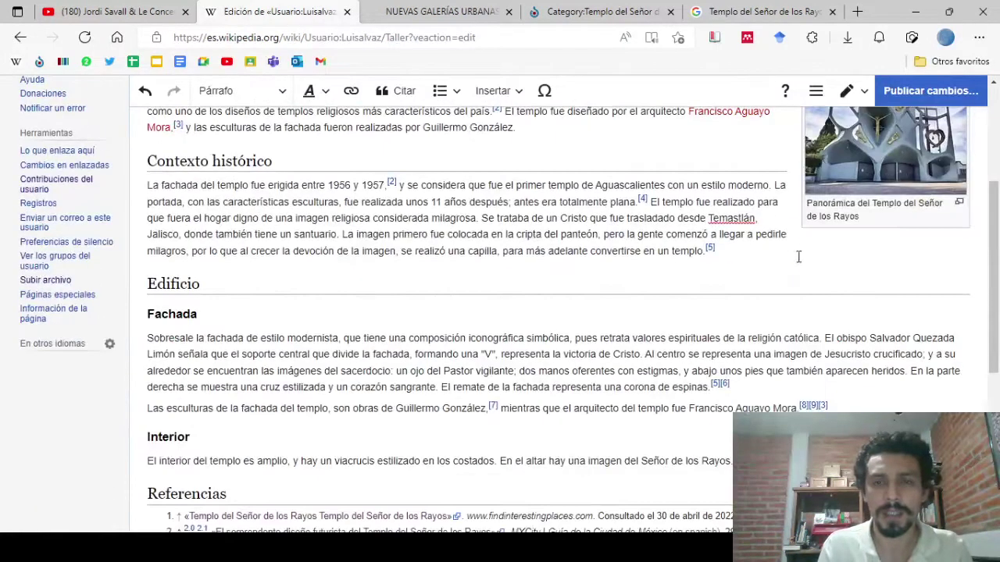
pyautogui.scroll(-2, 789, 378)
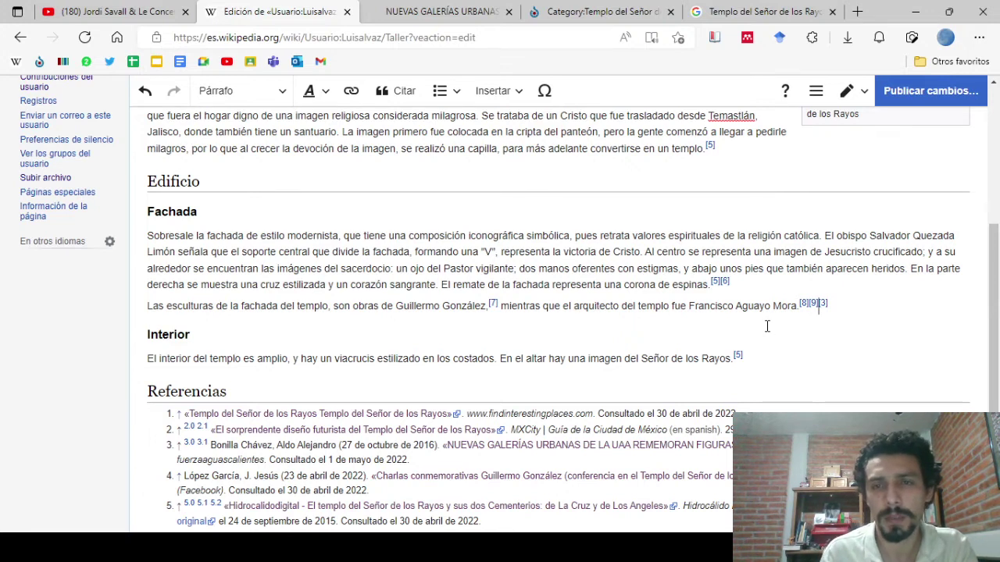
pyautogui.scroll(1, 767, 326)
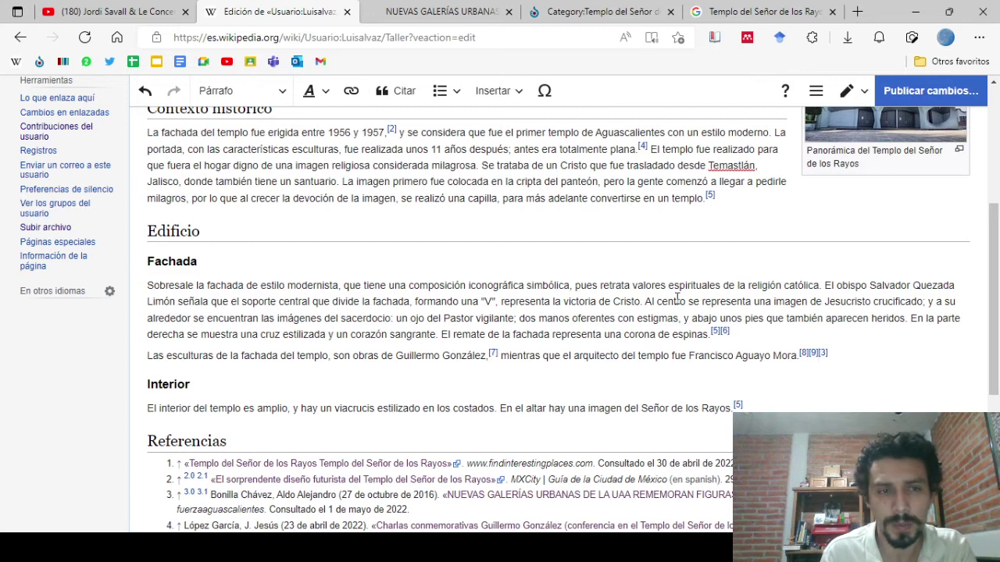
pyautogui.scroll(3, 676, 297)
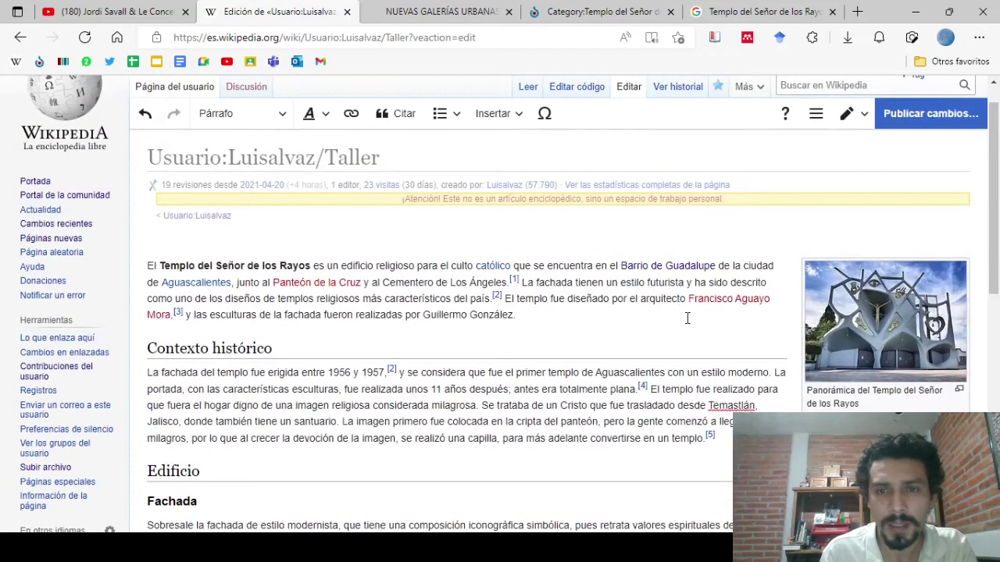
pyautogui.scroll(-2, 709, 364)
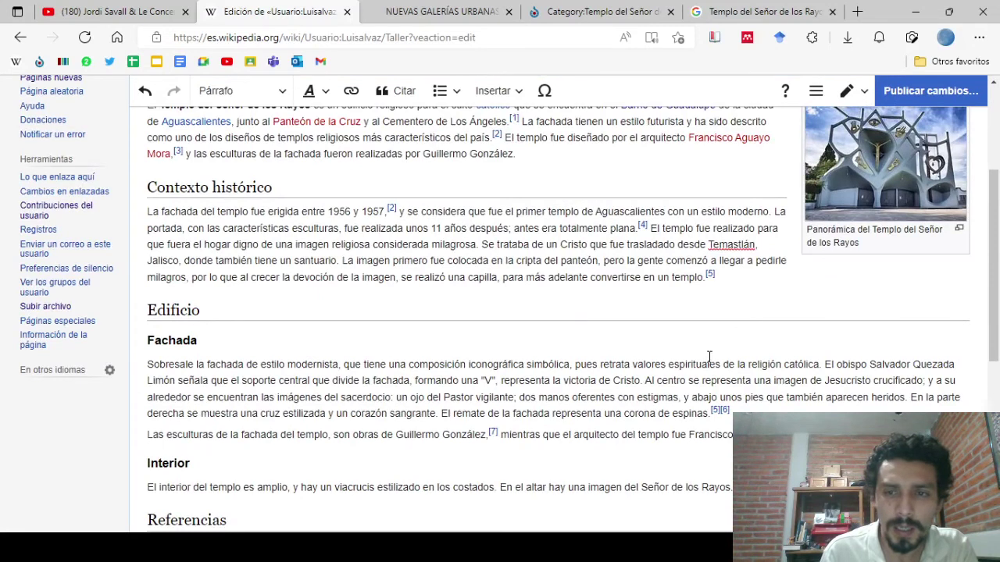
pyautogui.scroll(-2, 313, 360)
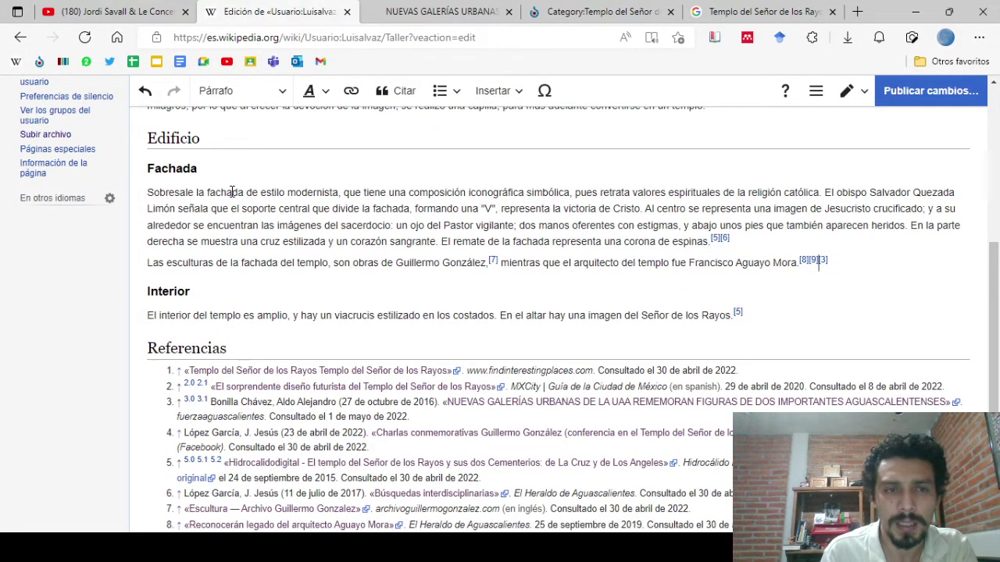
pyautogui.scroll(2, 591, 269)
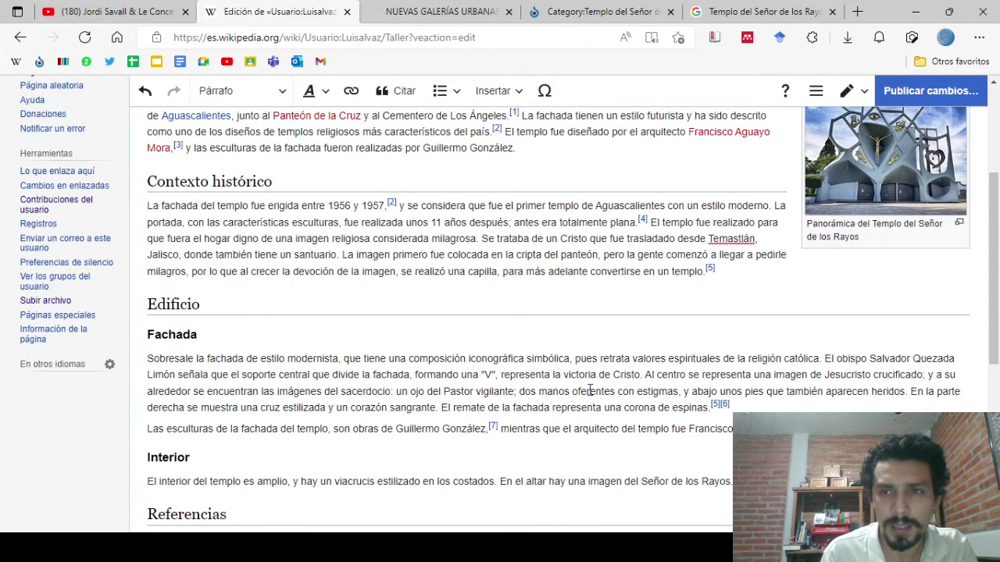
pyautogui.scroll(1, 660, 414)
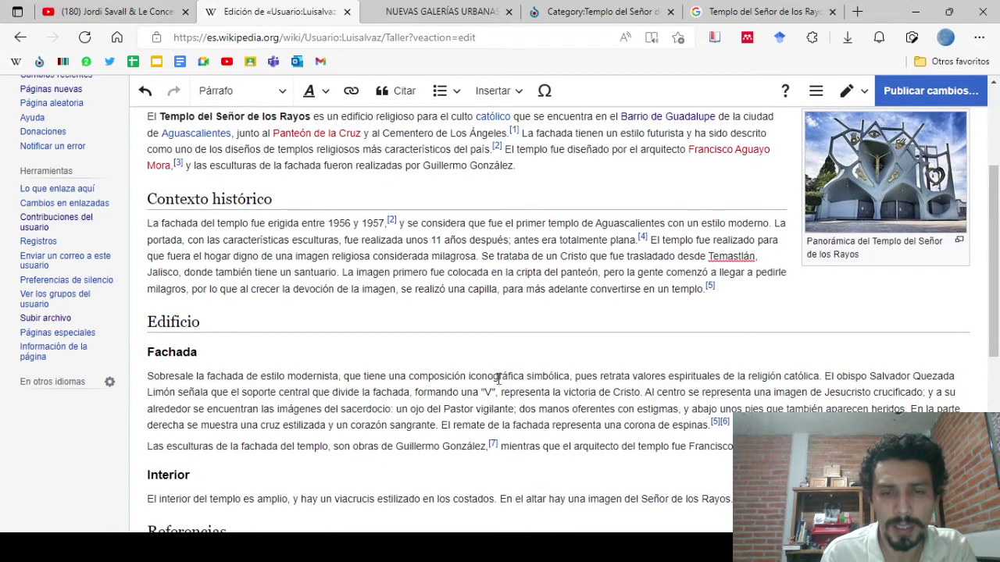
pyautogui.scroll(-2, 497, 378)
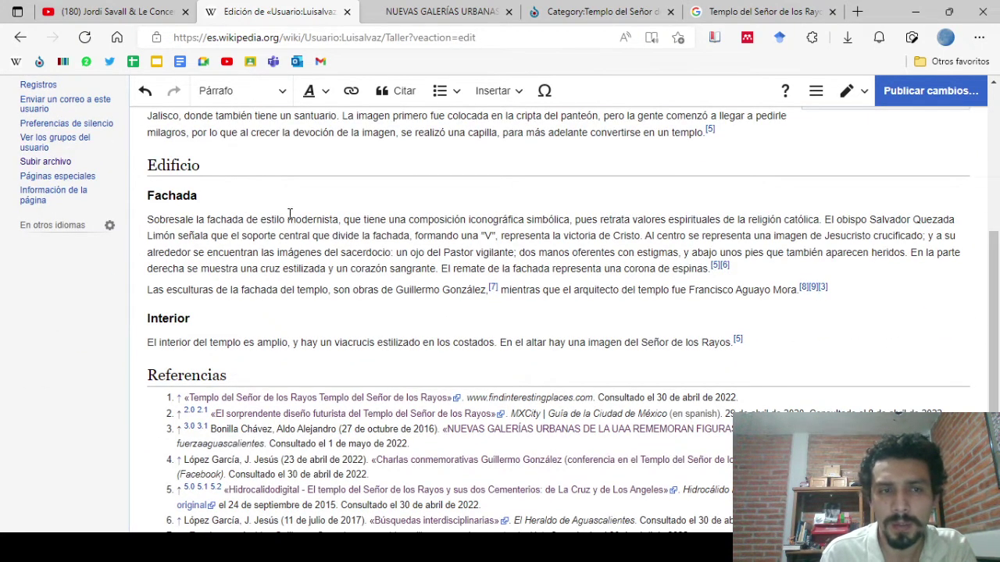
pyautogui.click(229, 202)
pyautogui.scroll(5, 430, 234)
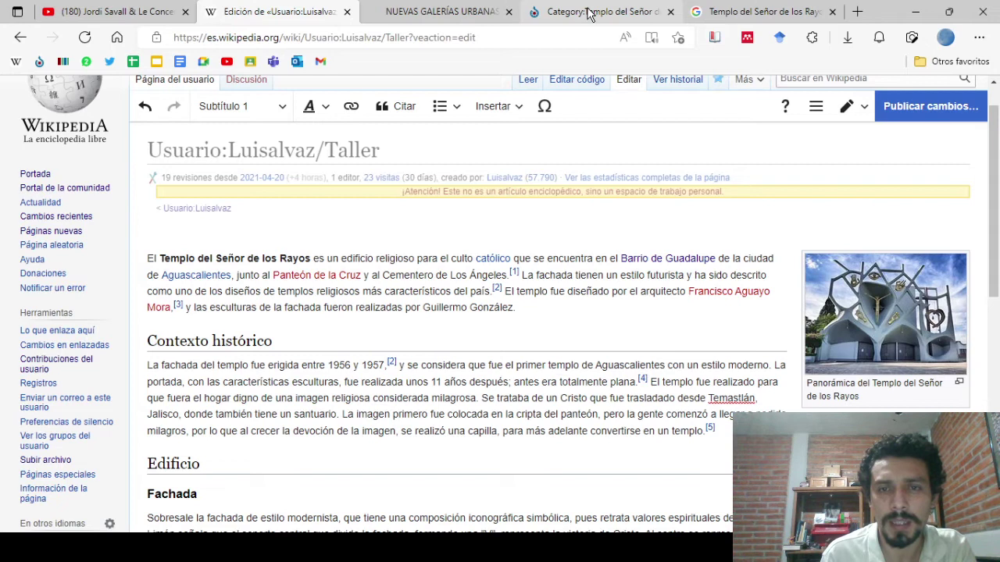
# Switch to the Wikimedia Commons category for Templo del Señor de los Rayos and look through its available photos
pyautogui.click(587, 13)
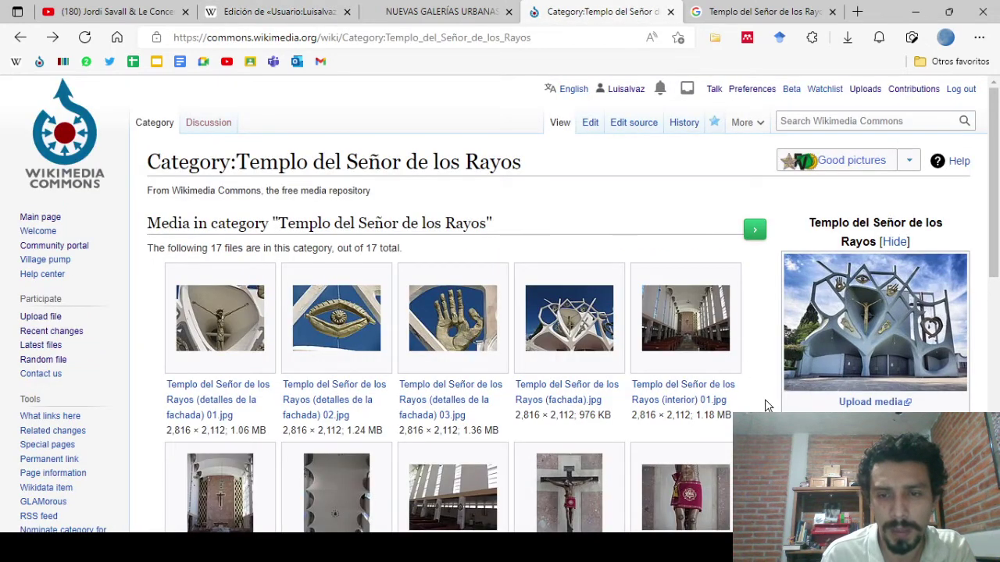
pyautogui.scroll(-3, 765, 405)
pyautogui.scroll(3, 766, 405)
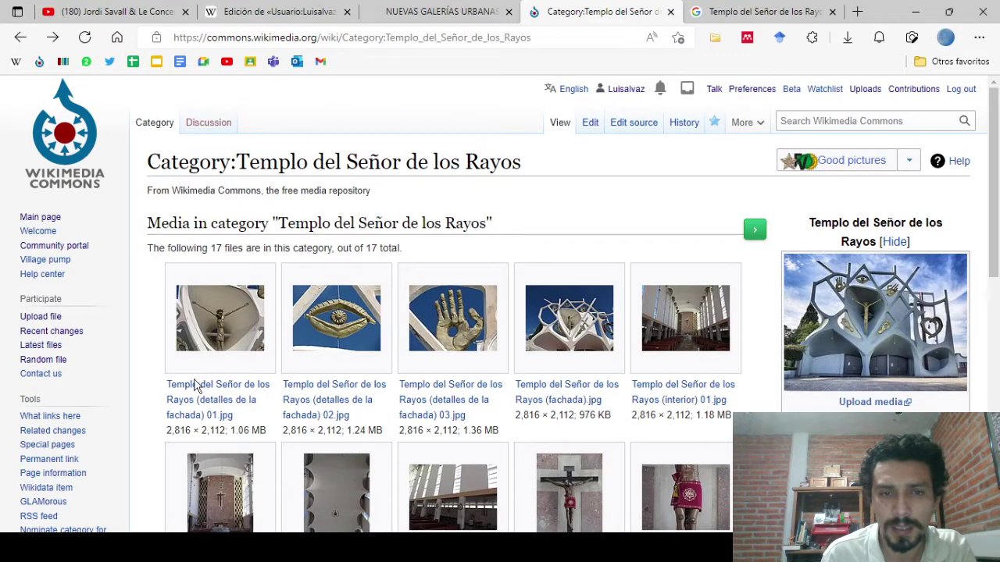
pyautogui.scroll(-2, 692, 399)
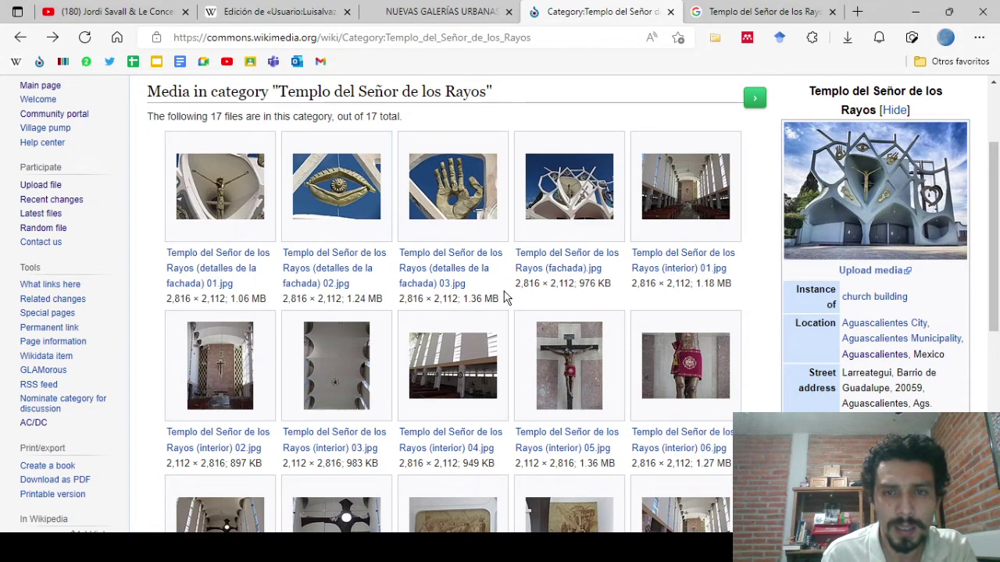
pyautogui.scroll(-2, 505, 297)
pyautogui.scroll(-3, 504, 296)
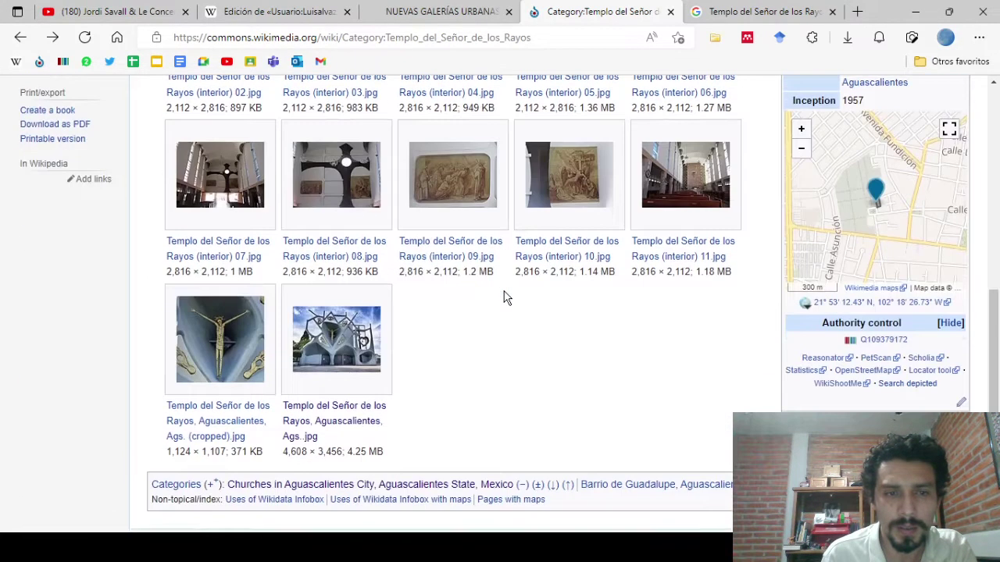
pyautogui.scroll(3, 505, 297)
pyautogui.scroll(2, 587, 98)
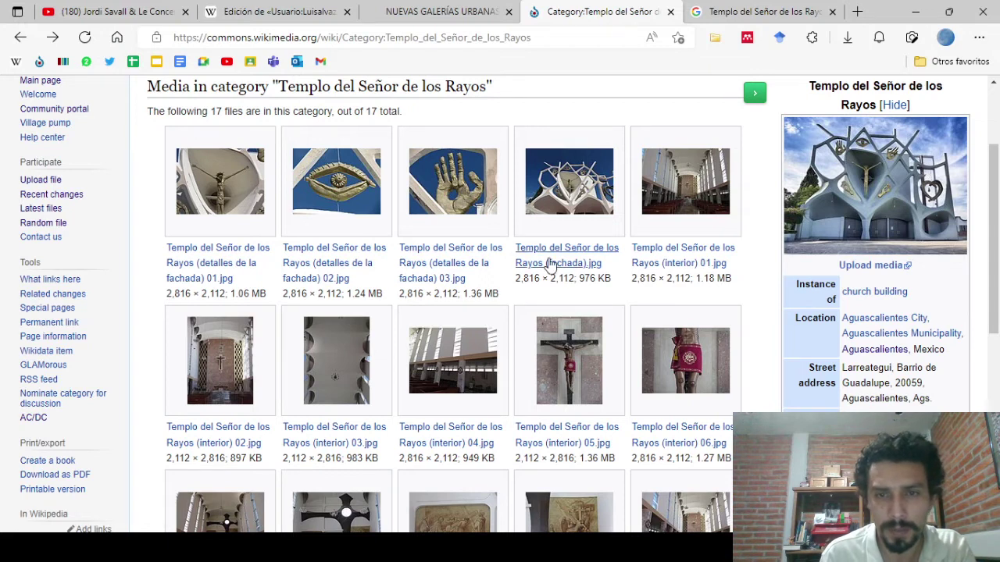
# Preview the full façade photo and the eye detail enlarged, and compare them with the category's other images
pyautogui.click(574, 217)
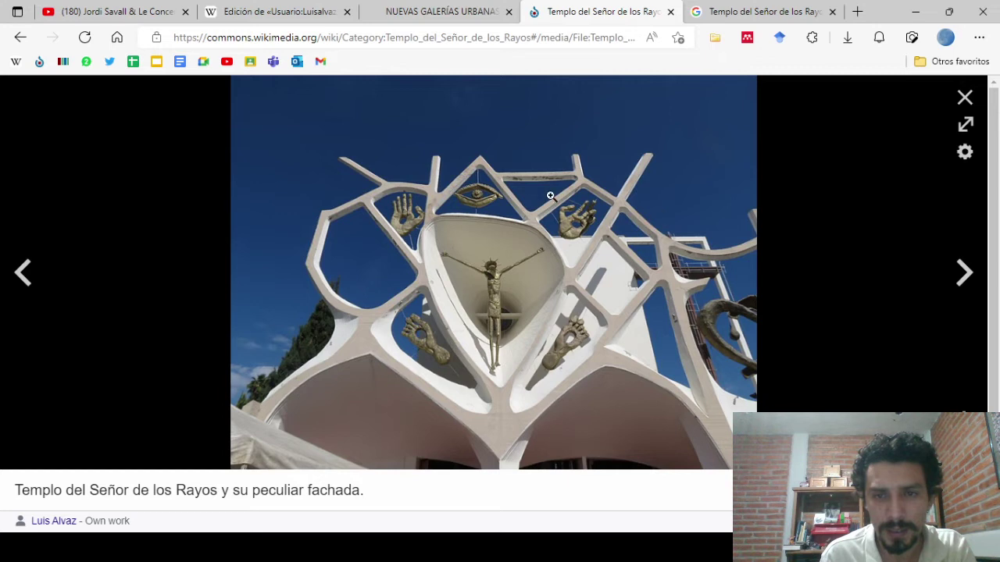
pyautogui.press('Escape')
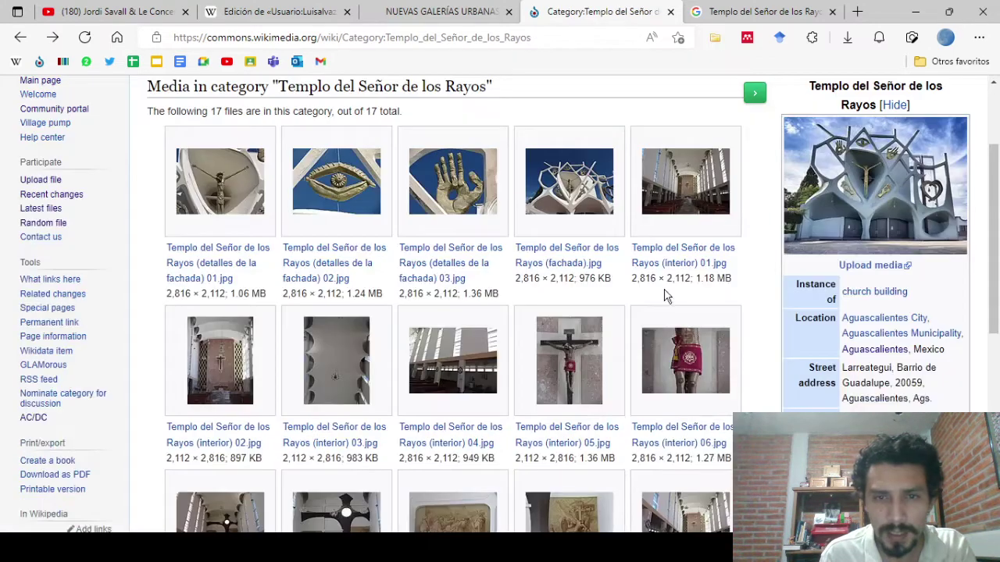
pyautogui.click(359, 187)
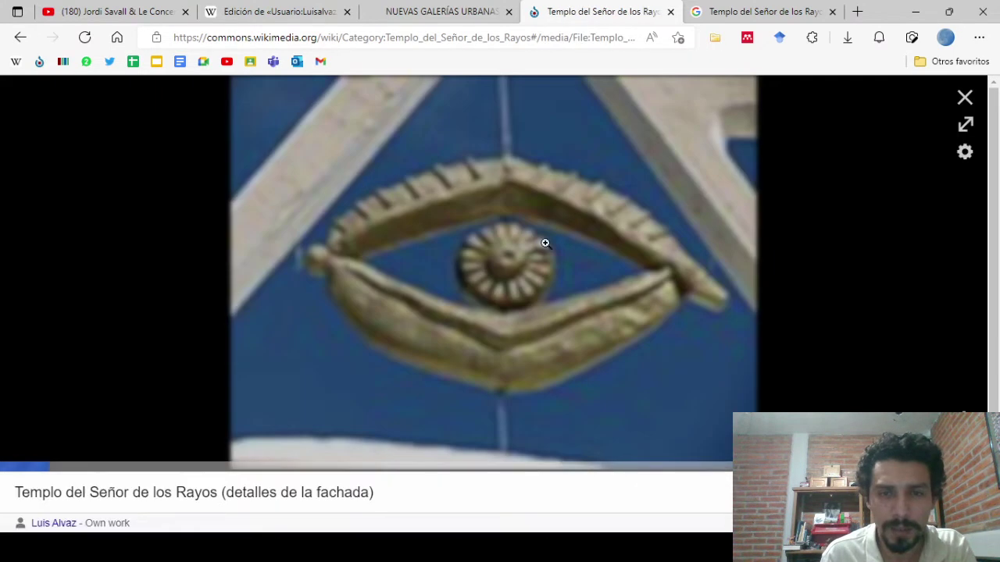
pyautogui.press('Escape')
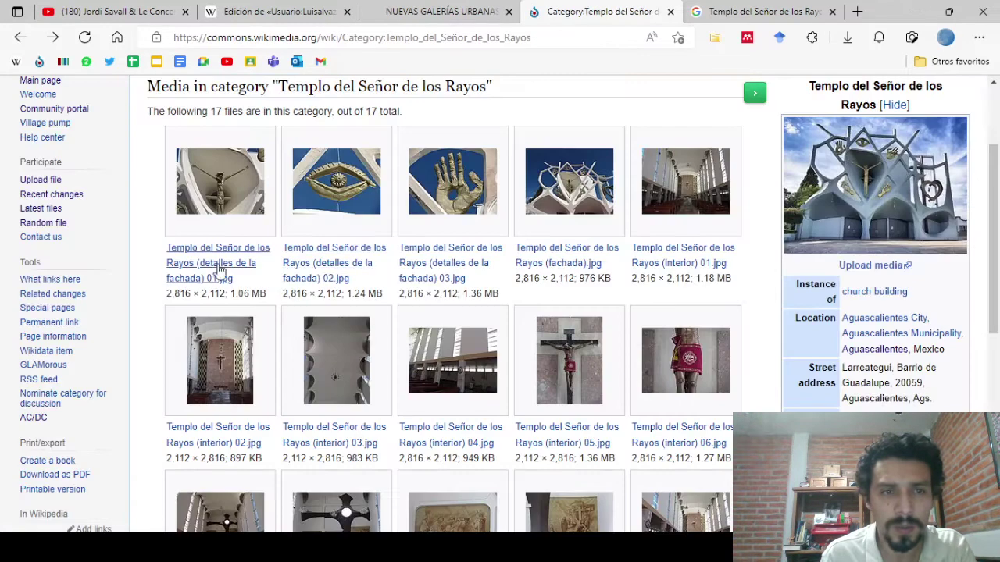
pyautogui.scroll(-3, 408, 329)
pyautogui.scroll(4, 407, 329)
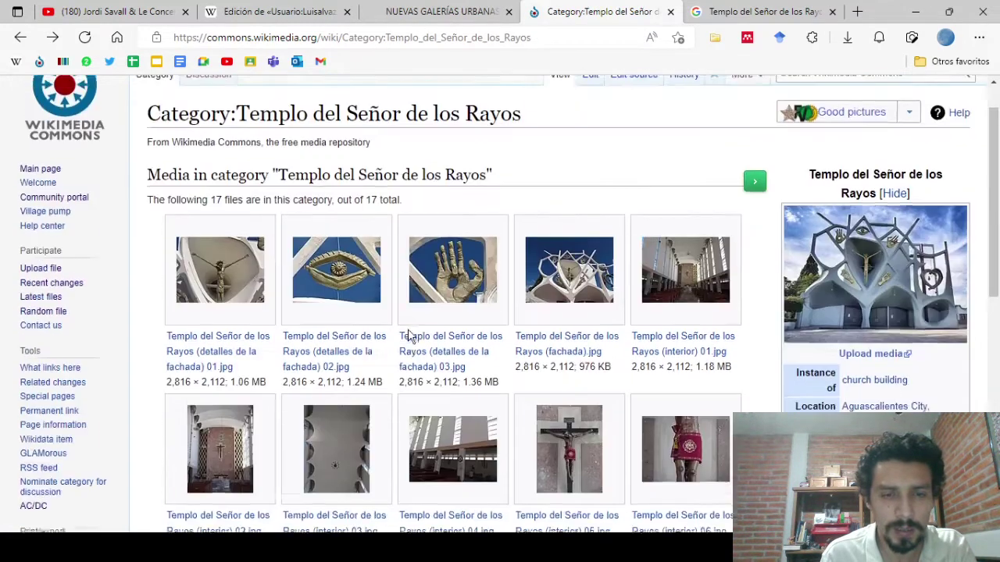
pyautogui.scroll(-4, 408, 329)
pyautogui.scroll(4, 408, 329)
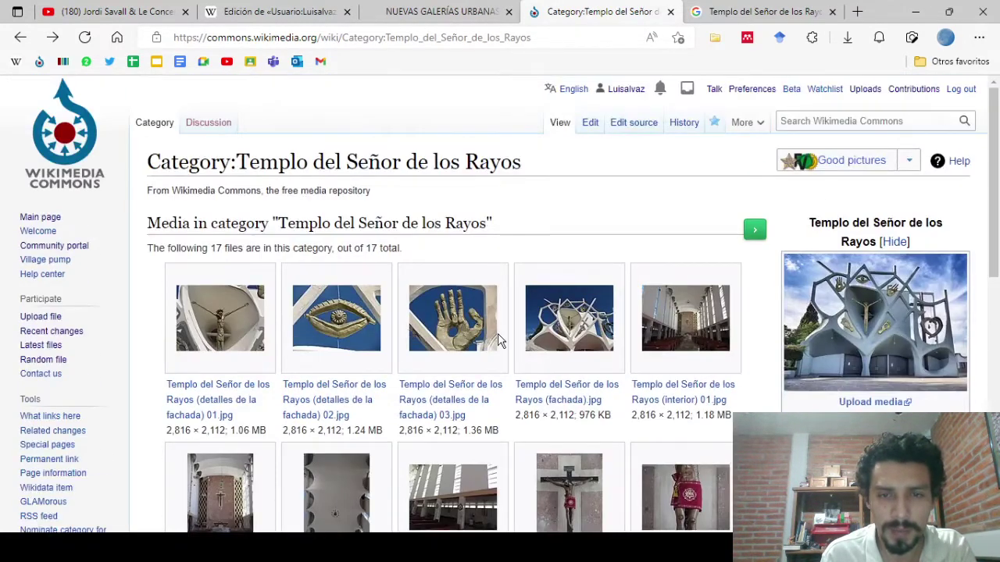
# Copy the file name "Templo del Señor de los Rayos (fachada).jpg" from the Commons category
pyautogui.scroll(-1, 499, 337)
pyautogui.moveTo(611, 323); pyautogui.dragTo(516, 301)
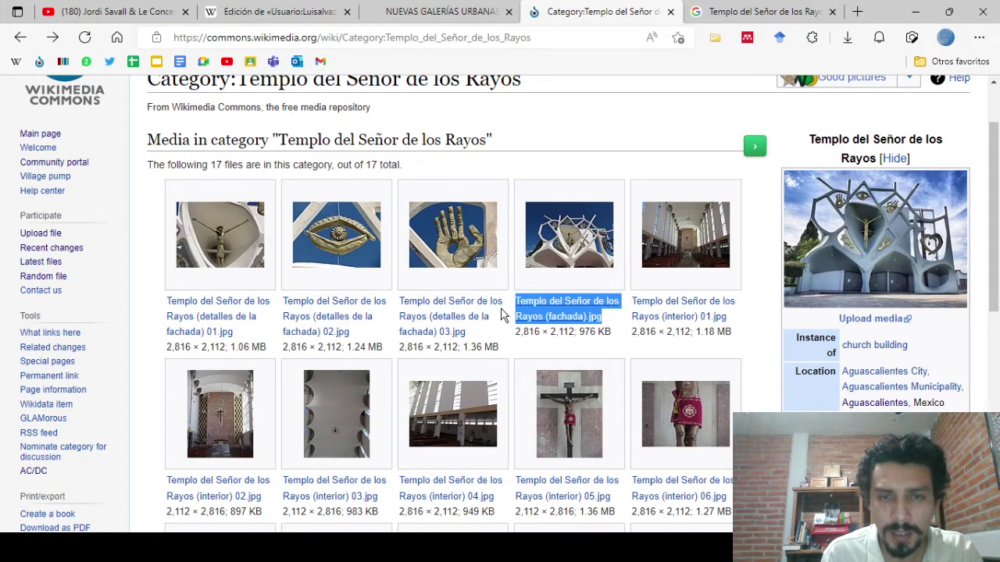
pyautogui.moveTo(504, 316); pyautogui.dragTo(613, 318)
pyautogui.hotkey('ctrl', 'c')
pyautogui.click(613, 325)
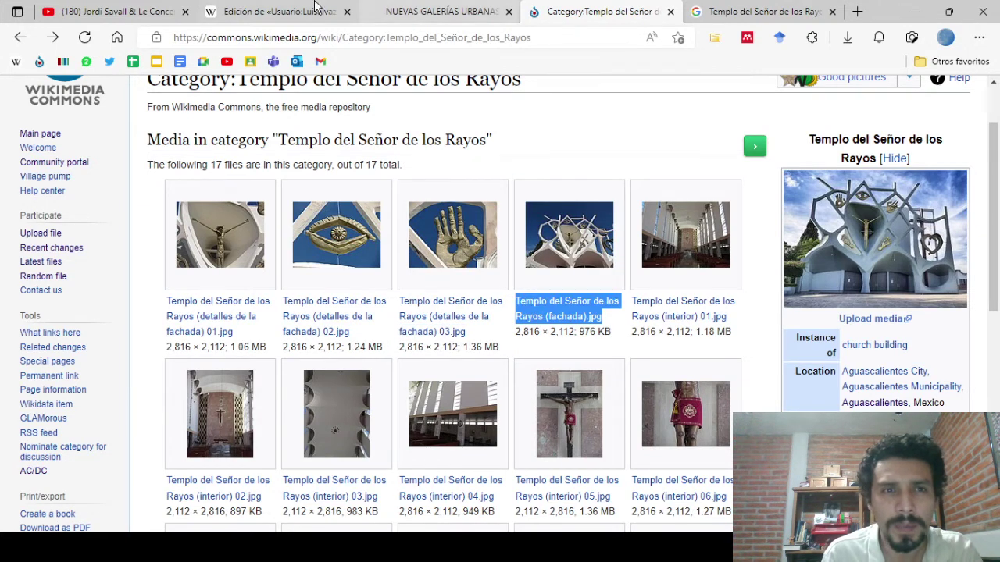
# Return to the Wikipedia draft and, from the Fachada heading, search the media to insert for "Templo del Señor de los Rayos (fachada).jpg"
pyautogui.click(264, 14)
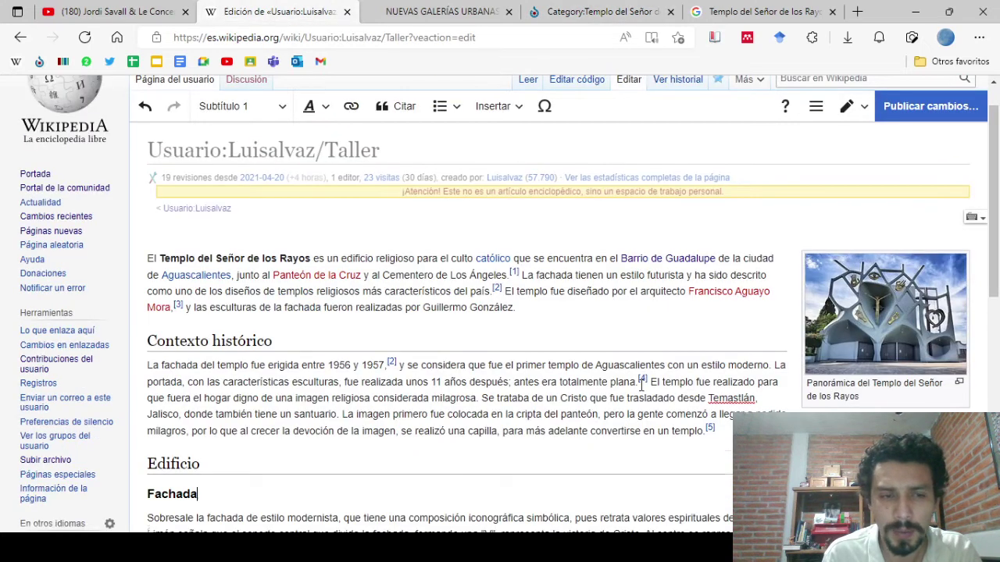
pyautogui.scroll(-3, 641, 382)
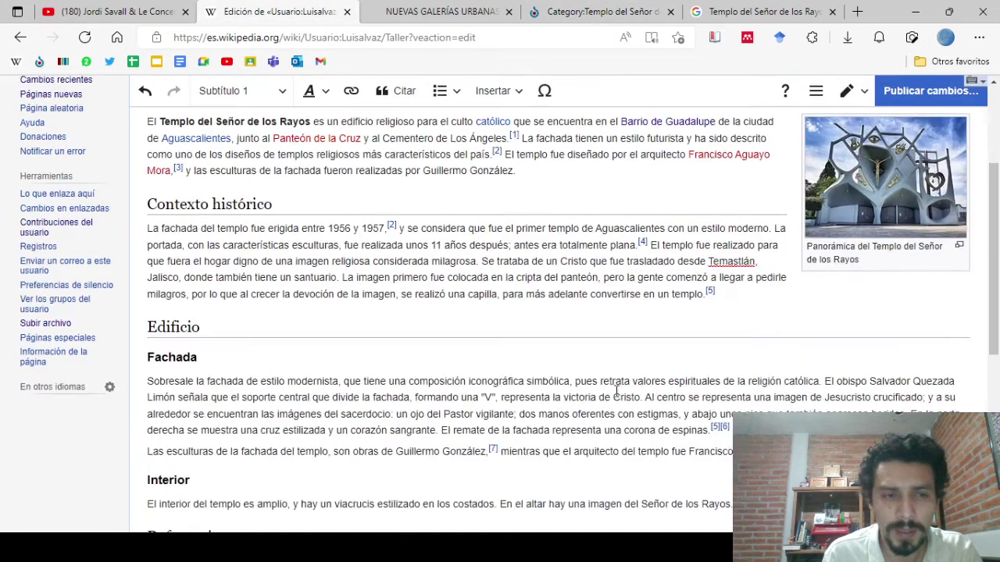
pyautogui.click(213, 360)
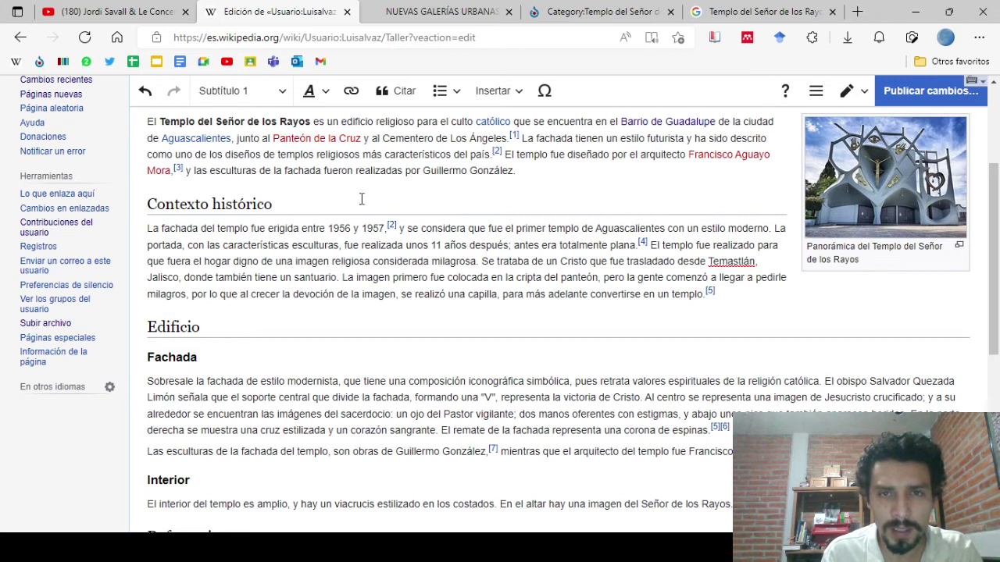
pyautogui.click(498, 91)
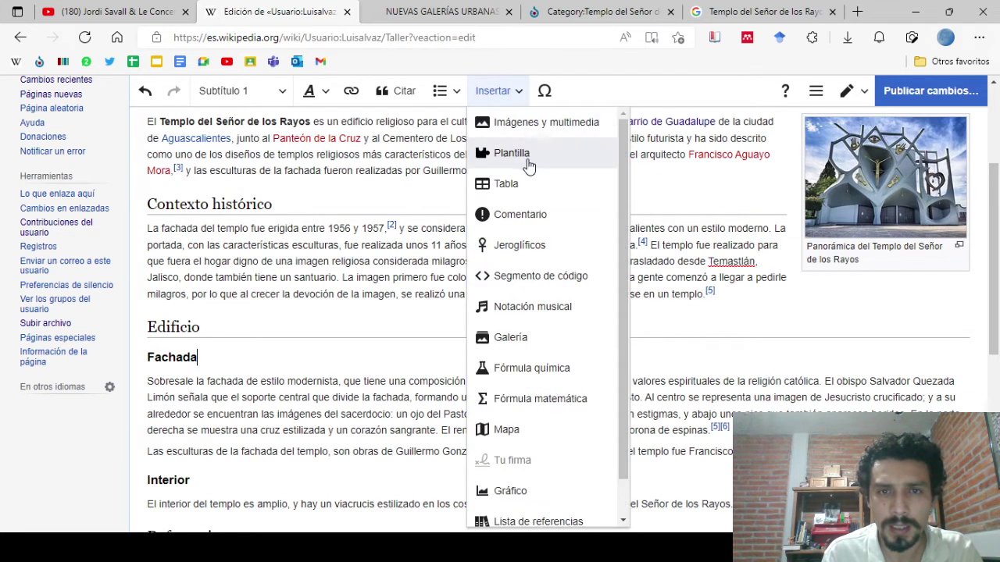
pyautogui.click(536, 123)
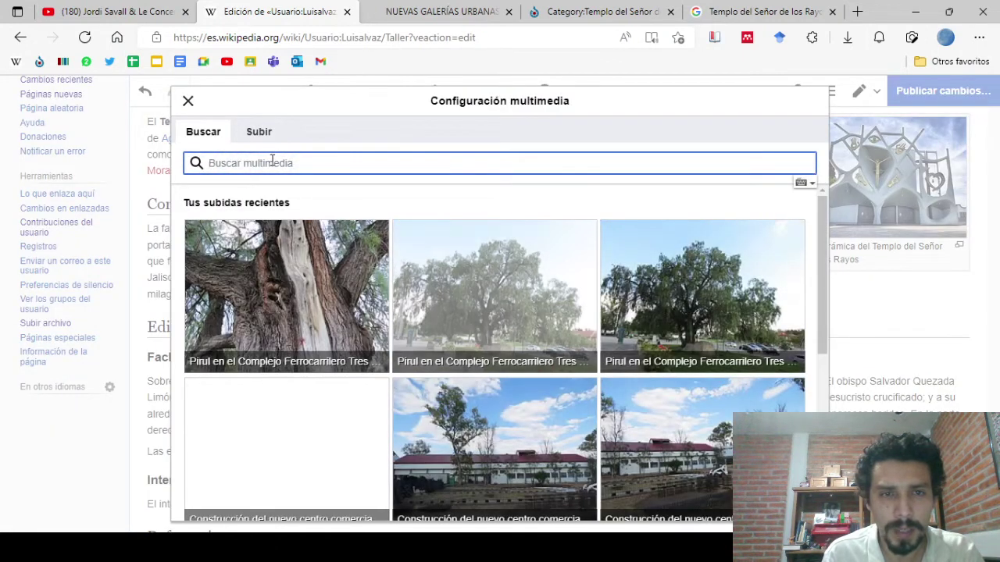
pyautogui.hotkey('ctrl', 'v')
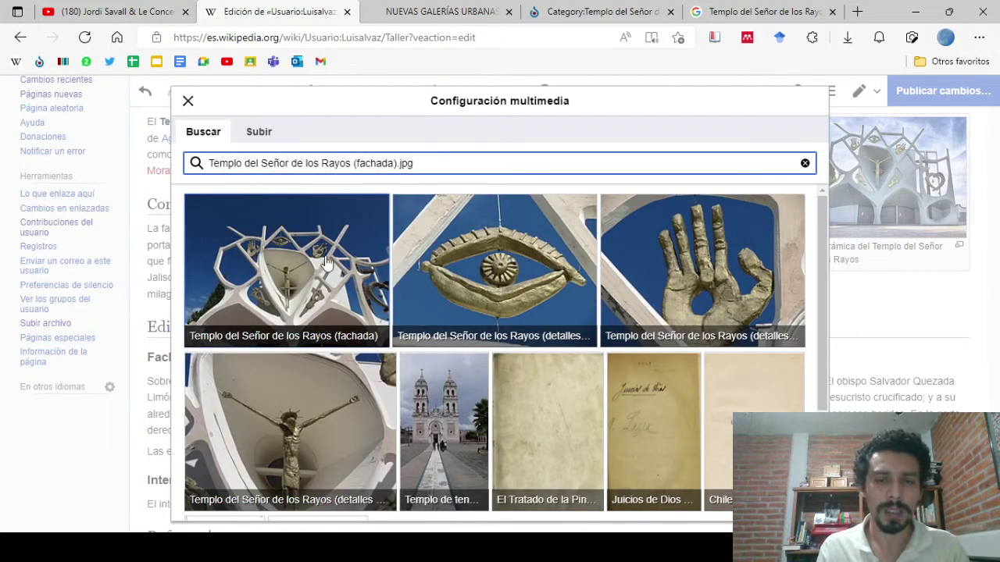
# Insert the "Templo del Señor de los Rayos (fachada)" photo in the Fachada section with the caption "Detalle de la fachada del templo."
pyautogui.scroll(-2, 469, 309)
pyautogui.scroll(2, 469, 308)
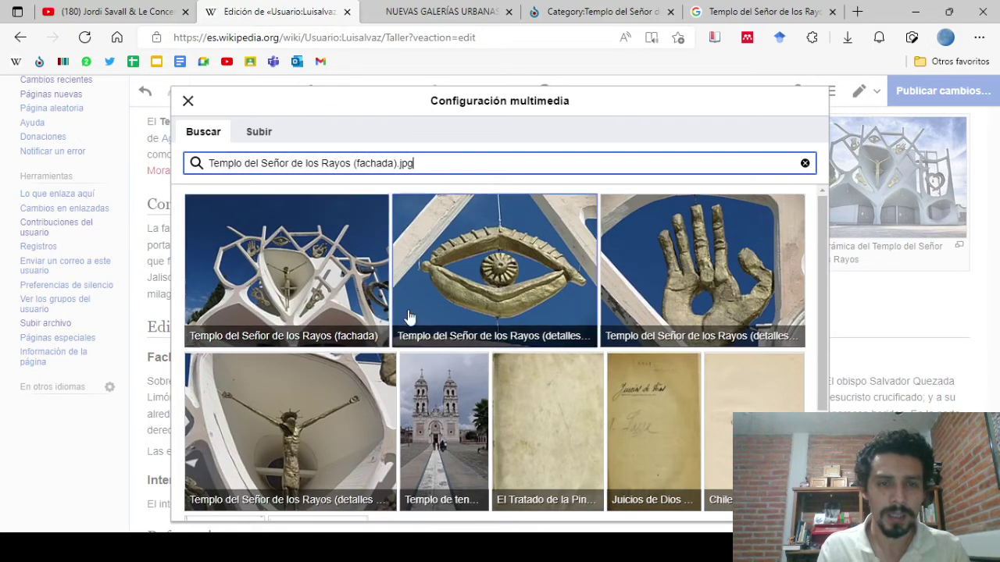
pyautogui.click(302, 258)
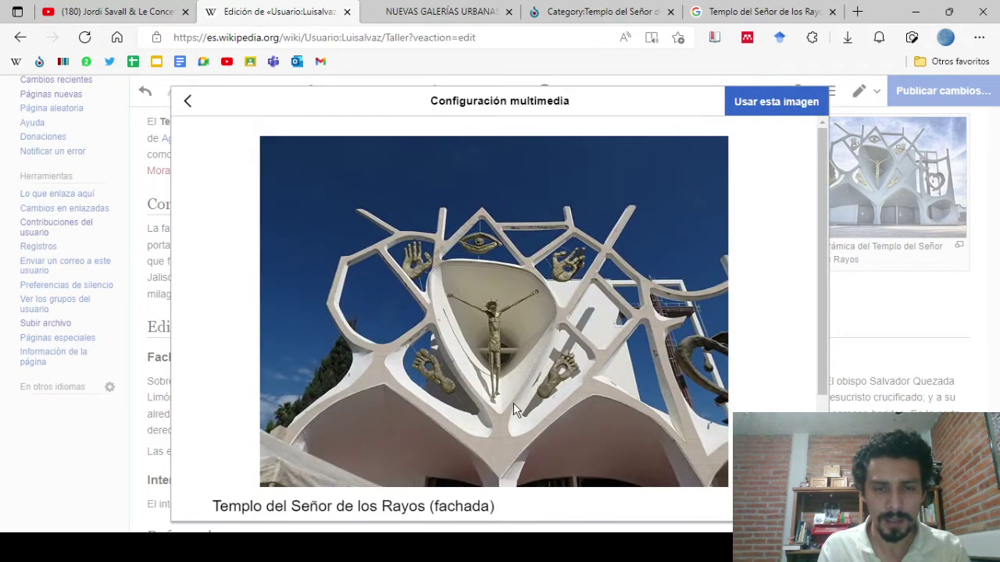
pyautogui.click(769, 110)
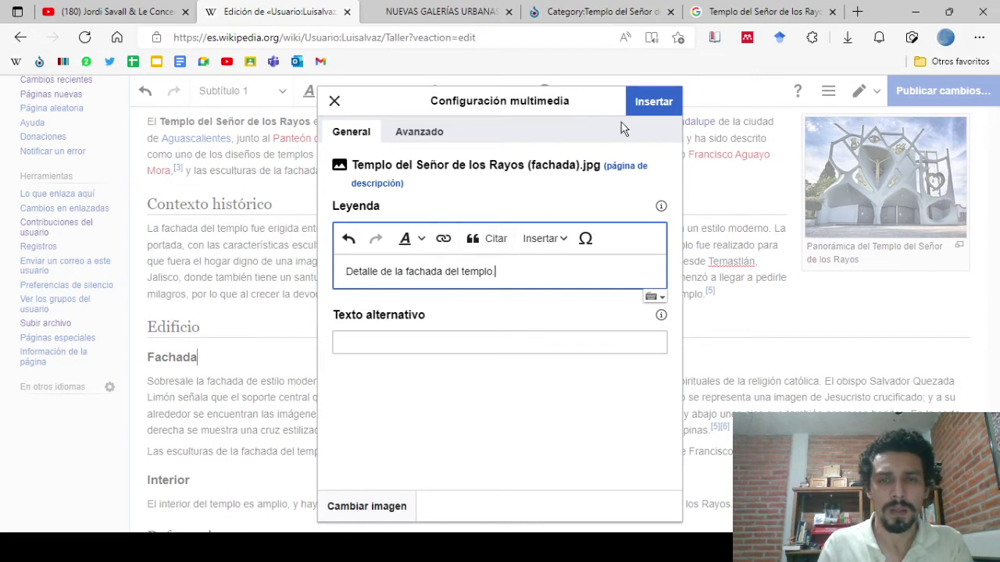
pyautogui.click(645, 103)
pyautogui.scroll(-3, 757, 322)
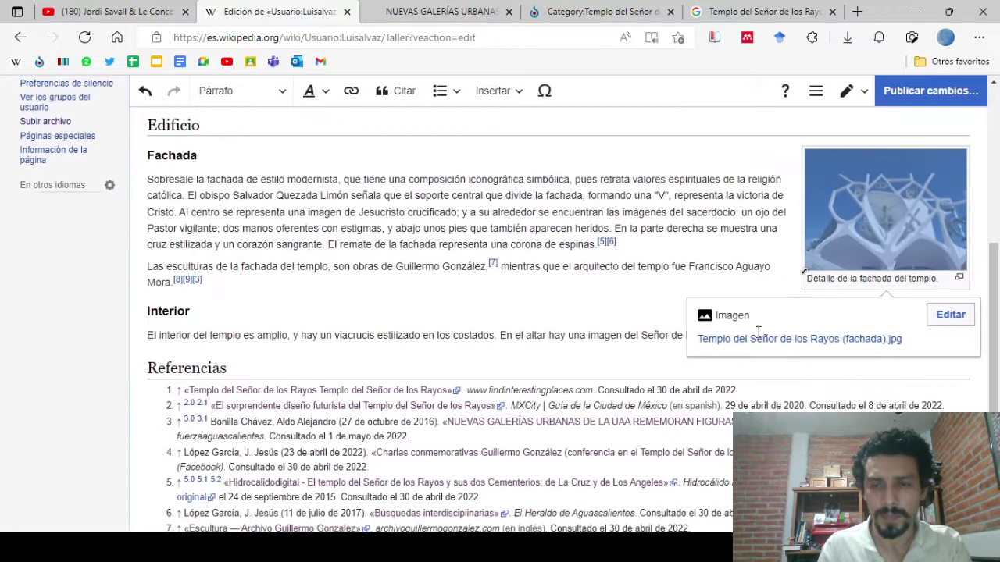
pyautogui.click(584, 306)
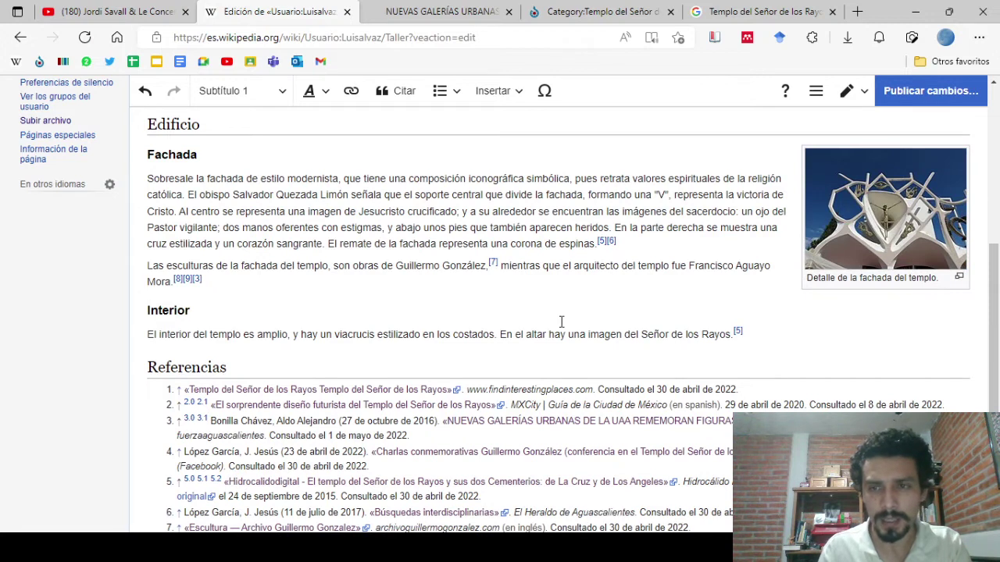
# Switch to the Wikimedia Commons category and preview the first interior photo enlarged, comparing it with the other interior images
pyautogui.click(587, 23)
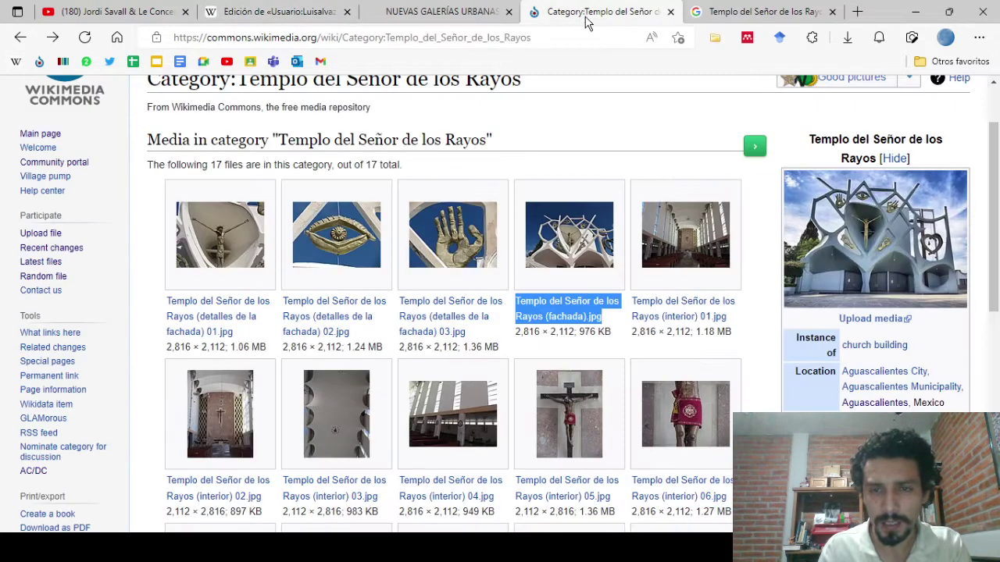
pyautogui.scroll(-1, 680, 294)
pyautogui.click(679, 225)
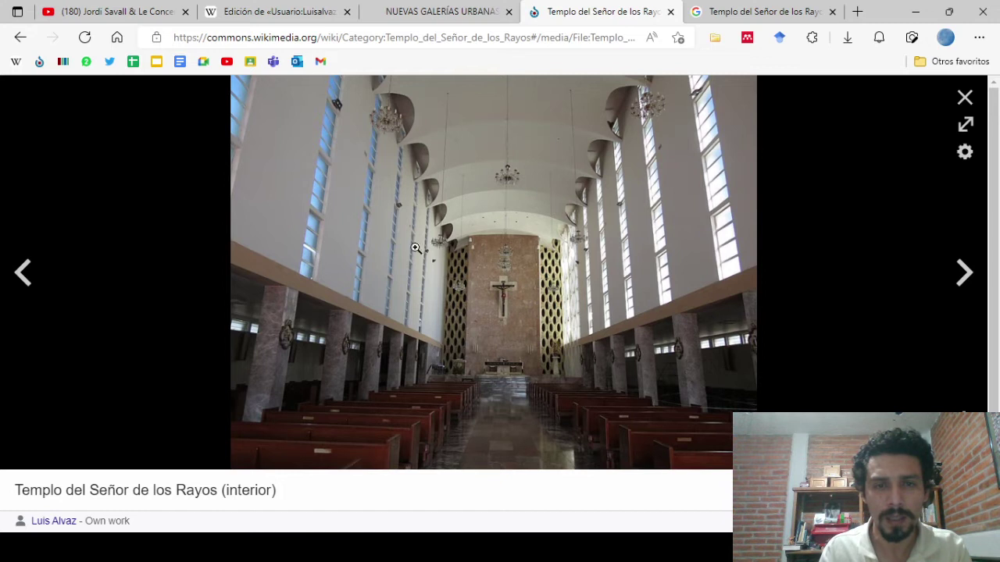
pyautogui.press('Escape')
pyautogui.scroll(-2, 614, 386)
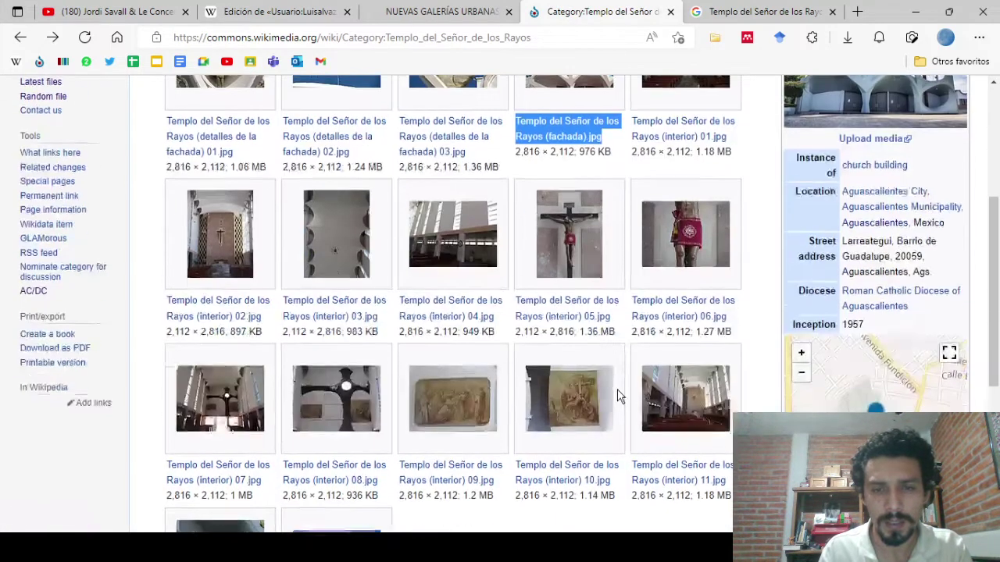
# Copy the file name "Templo del Señor de los Rayos (interior) 01.jpg" and look over the category's remaining photos
pyautogui.scroll(2, 635, 325)
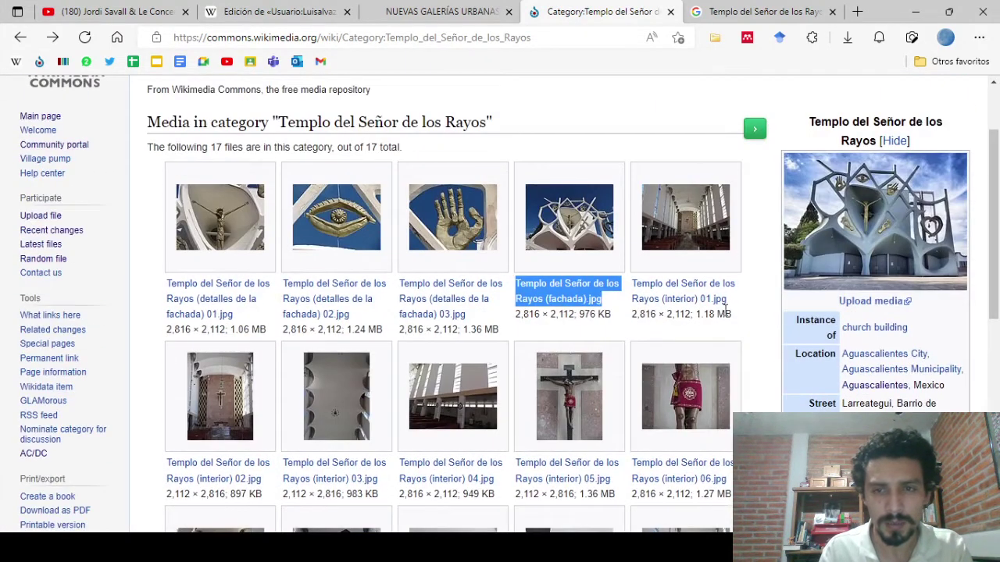
pyautogui.moveTo(730, 305); pyautogui.dragTo(637, 277)
pyautogui.hotkey('ctrl', 'c')
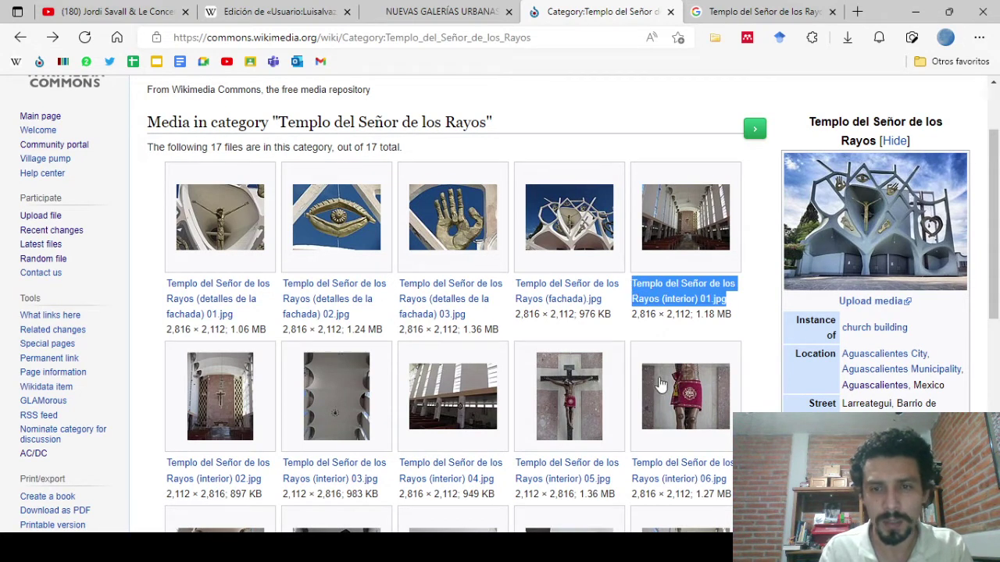
pyautogui.scroll(-5, 449, 313)
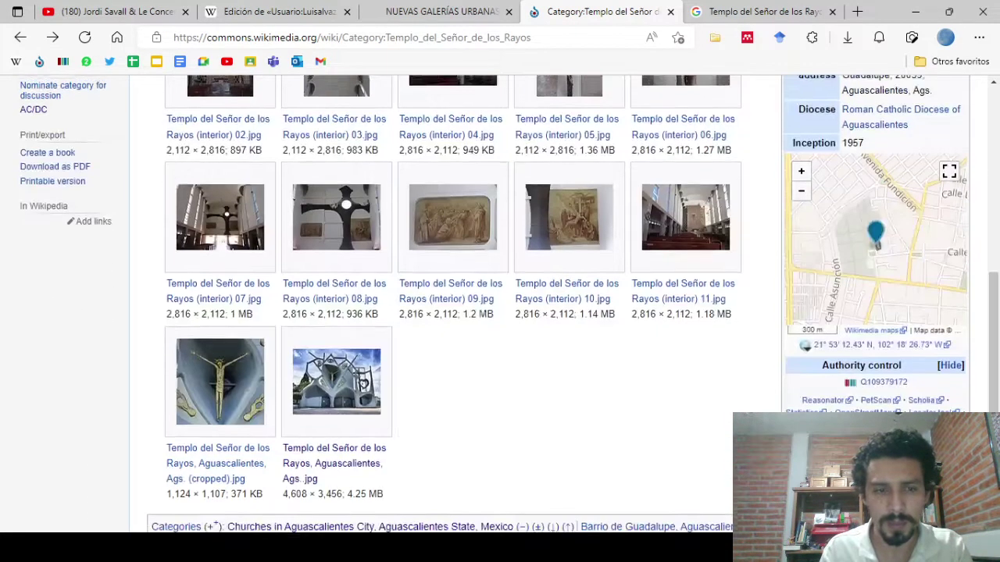
pyautogui.scroll(3, 449, 312)
pyautogui.scroll(-4, 449, 313)
pyautogui.scroll(6, 449, 313)
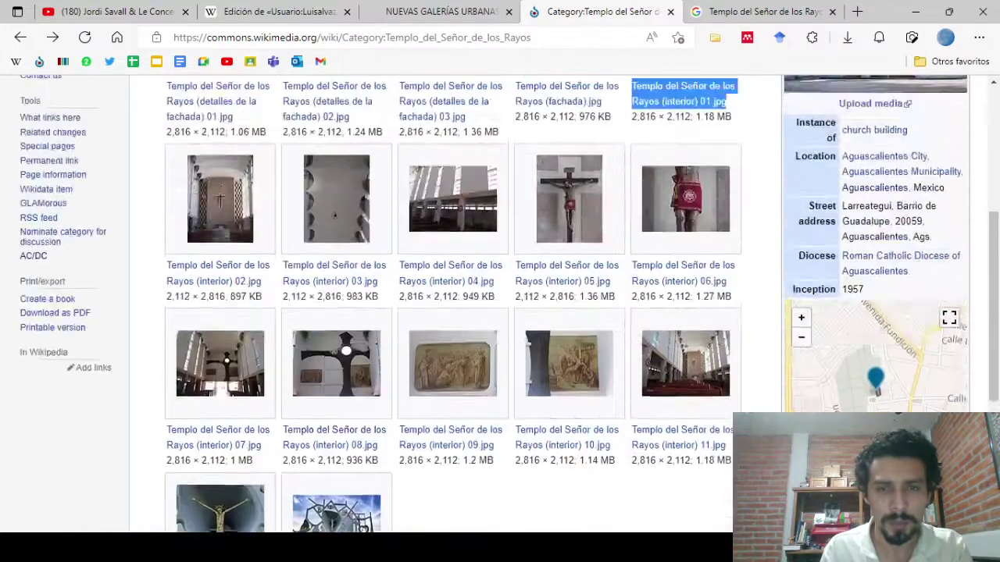
pyautogui.scroll(1, 774, 348)
# Return to the Wikipedia draft and, from the Interior heading, search the media to insert for "Templo del Señor de los Rayos (interior) 01.jpg"
pyautogui.hotkey('ctrl', '2')
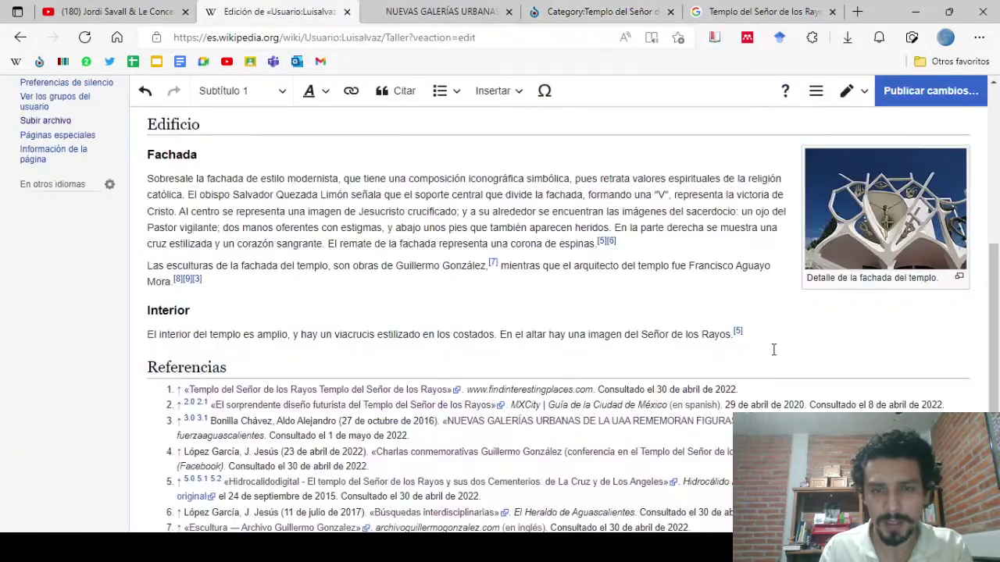
pyautogui.scroll(-3, 775, 403)
pyautogui.scroll(5, 776, 403)
pyautogui.scroll(-1, 777, 397)
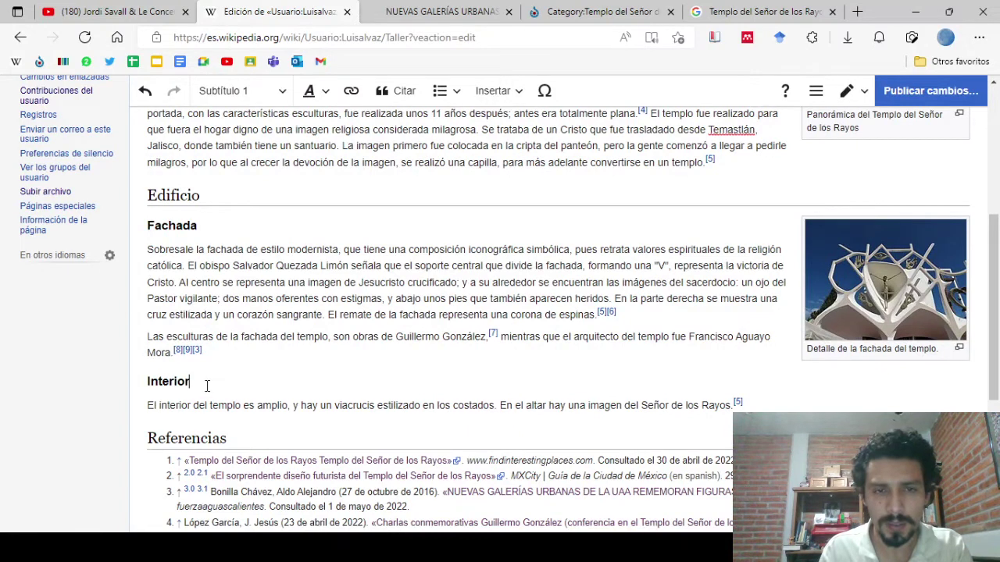
pyautogui.click(492, 90)
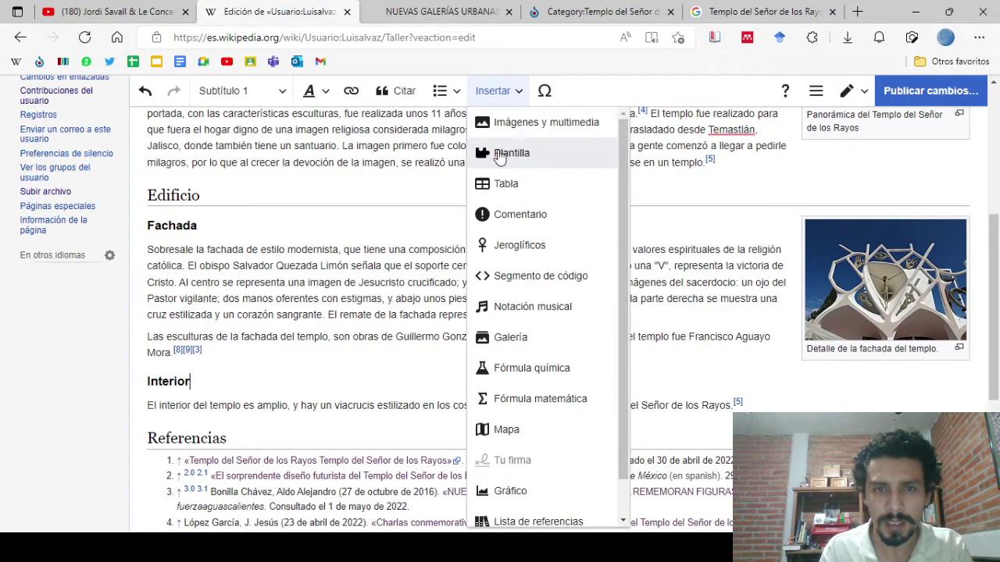
pyautogui.click(530, 131)
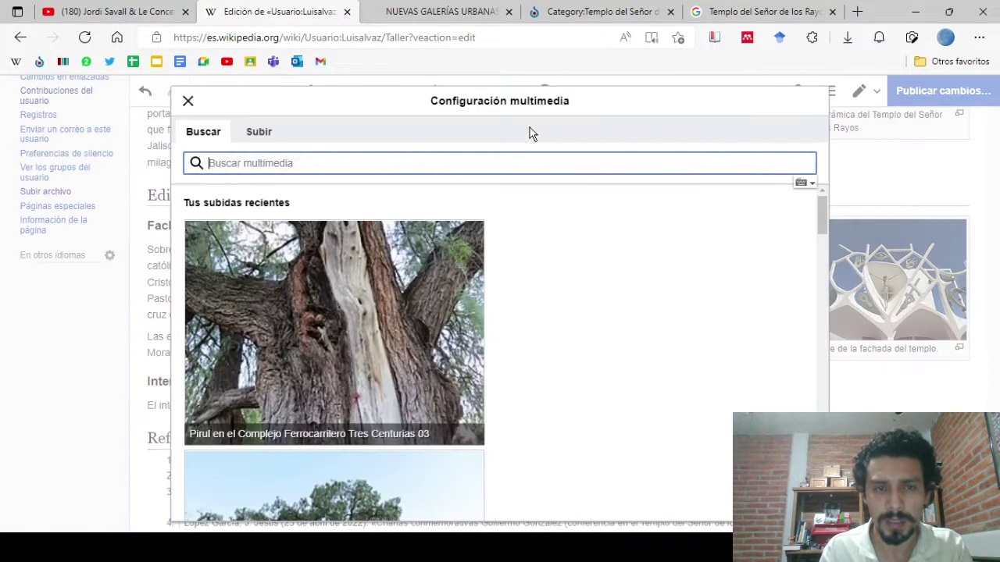
pyautogui.hotkey('ctrl', 'v')
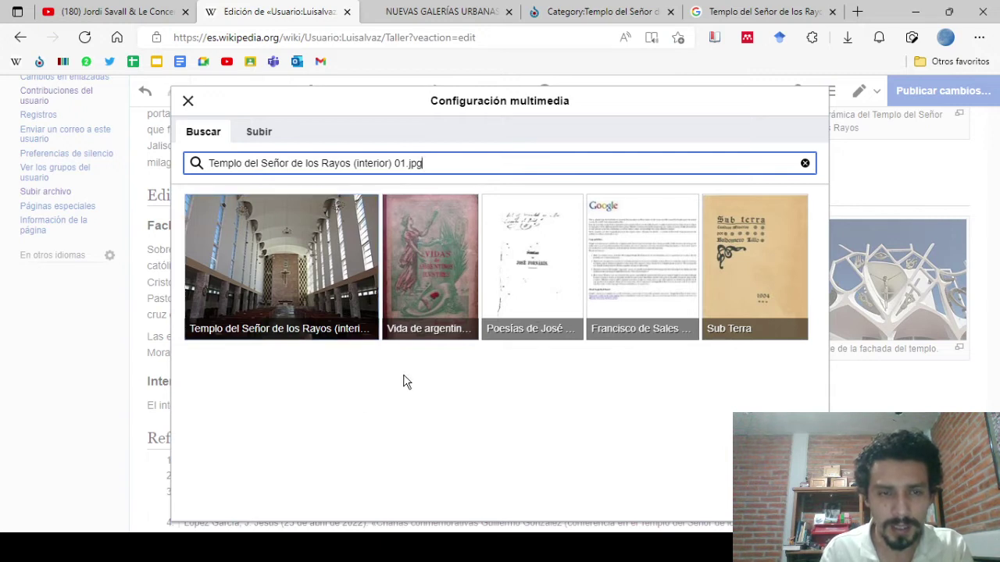
# Insert the nave photo "Templo del Señor de los Rayos (interior) 01" in the Interior section with the caption "Interior del templo."
pyautogui.click(286, 267)
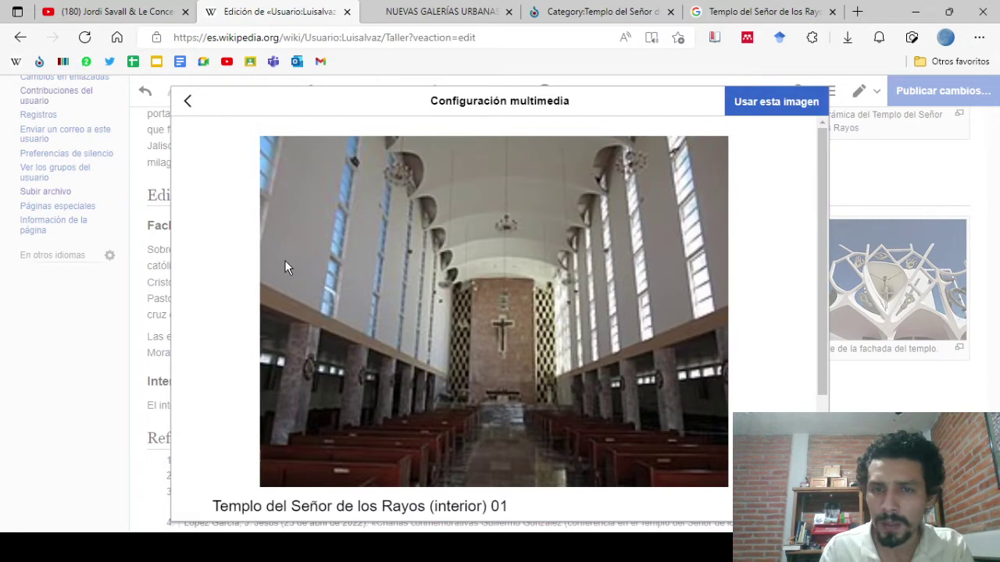
pyautogui.click(751, 106)
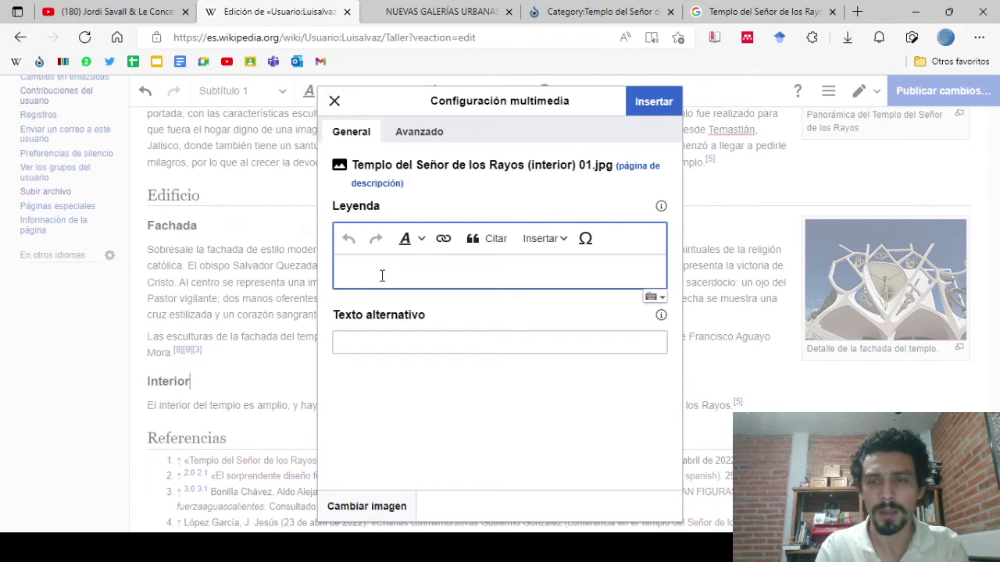
pyautogui.write('Interior del templo.')
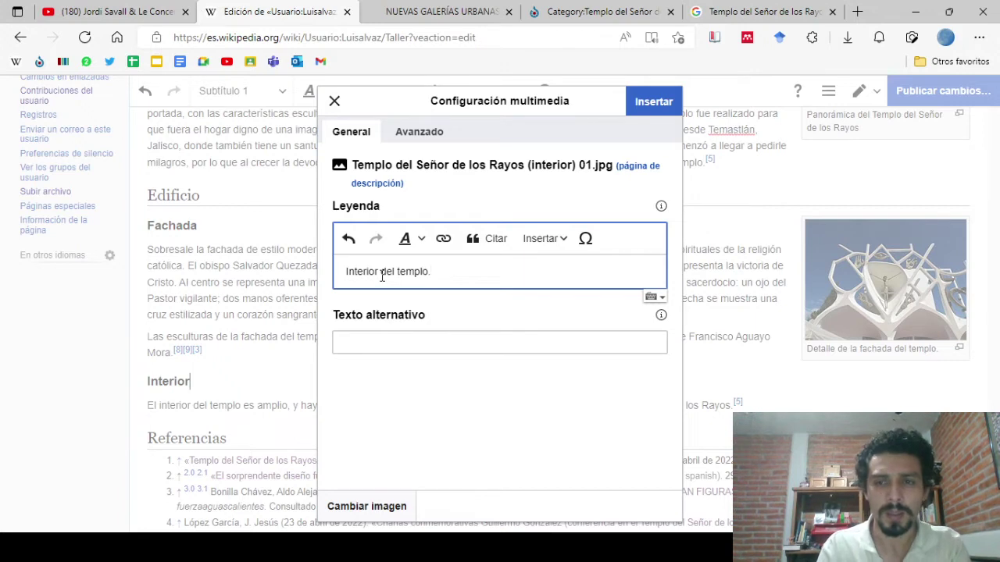
pyautogui.click(651, 107)
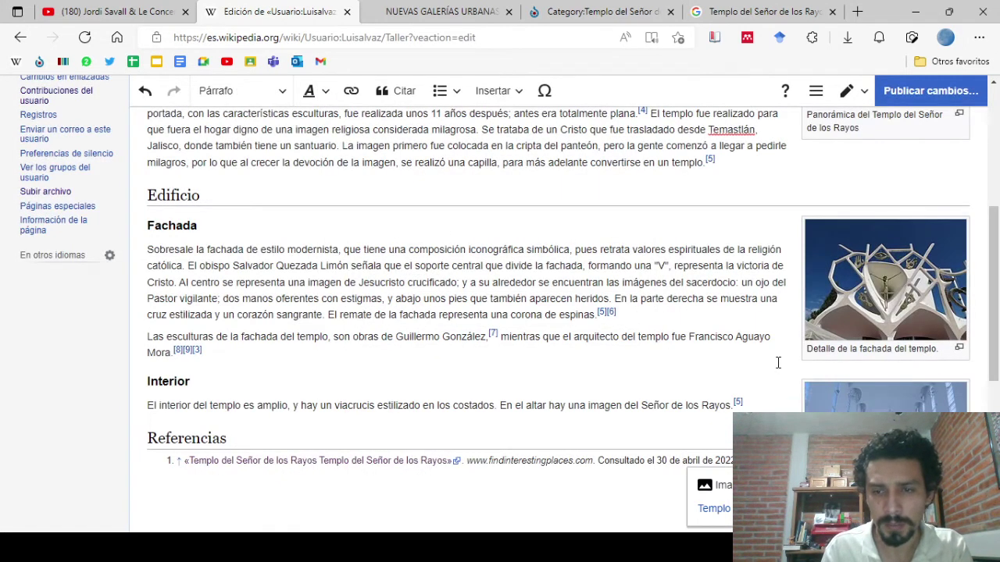
pyautogui.scroll(-2, 776, 361)
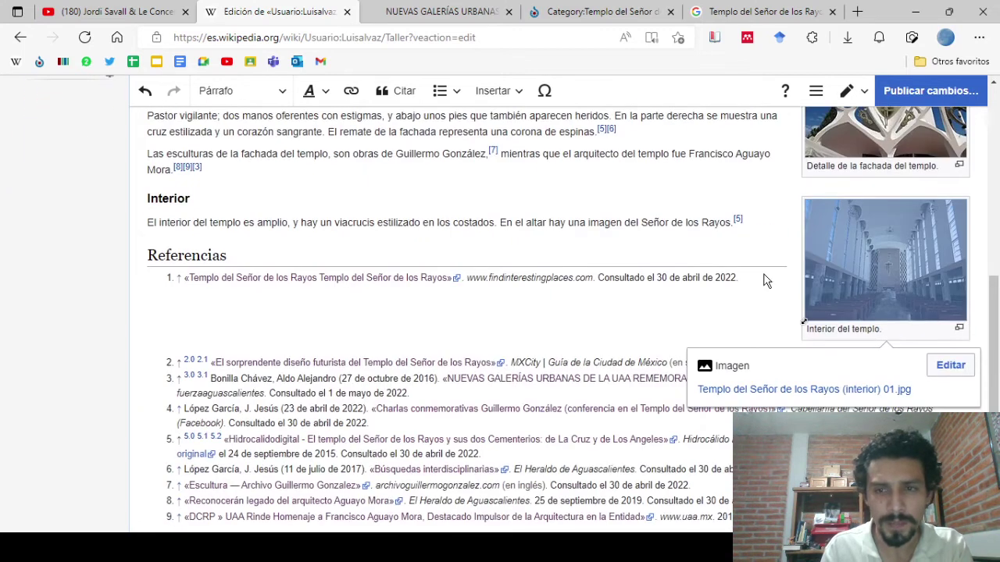
pyautogui.click(766, 281)
# Publish the draft's changes with the edit summary "Añadí una referencia y dos imágenes"
pyautogui.scroll(5, 755, 211)
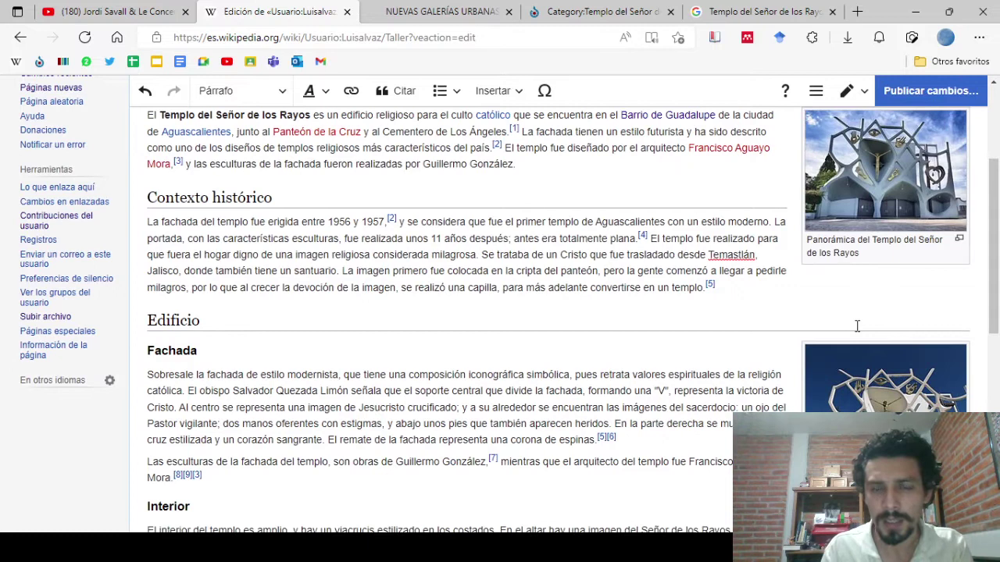
pyautogui.scroll(3, 857, 326)
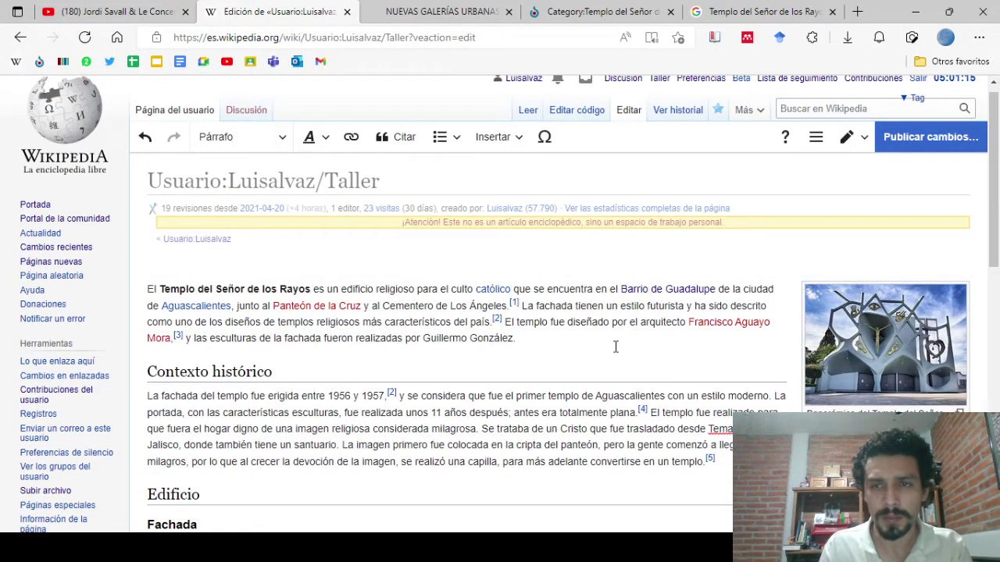
pyautogui.click(911, 138)
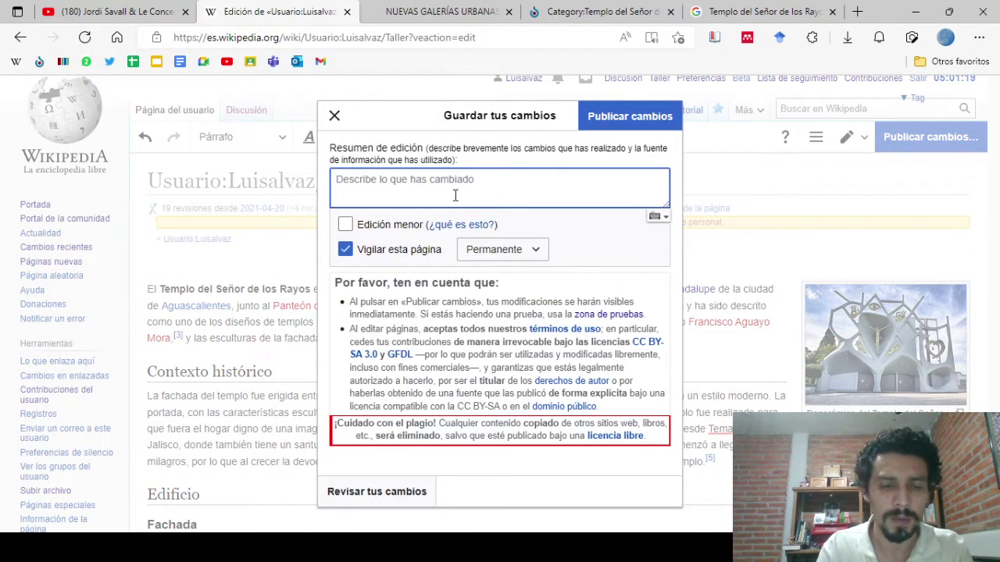
pyautogui.write('A')
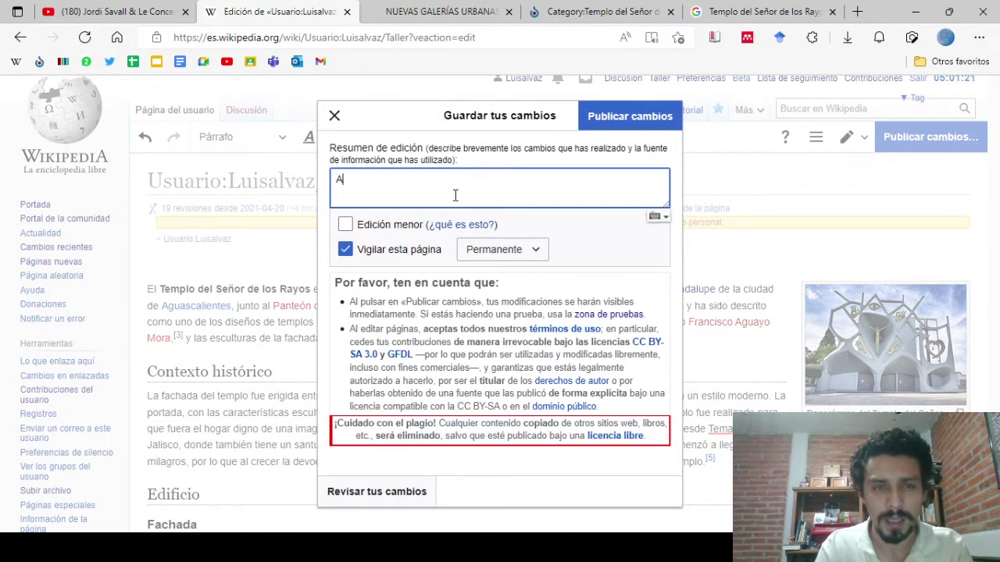
pyautogui.write('ñadí una referencia y dos imágenes')
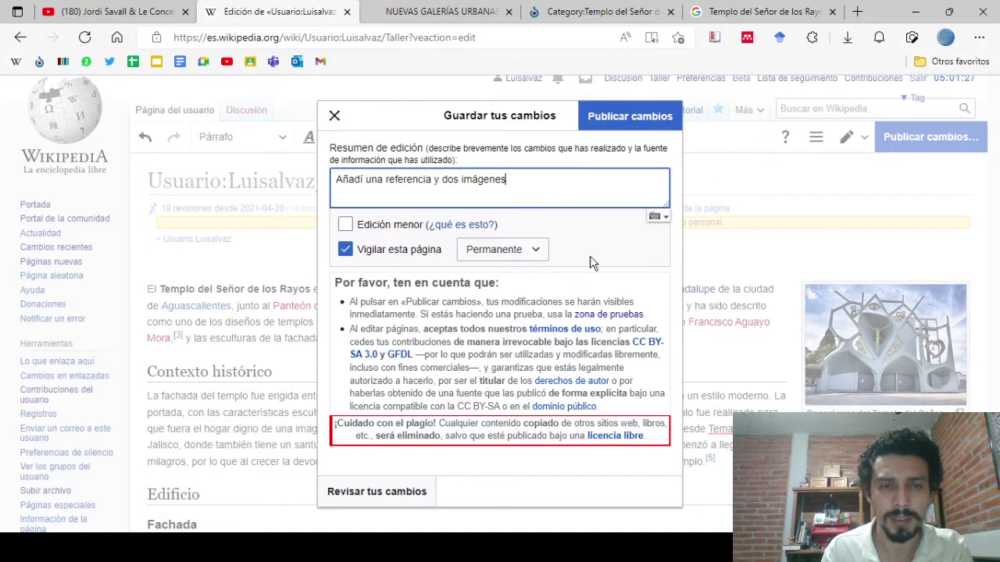
pyautogui.click(647, 125)
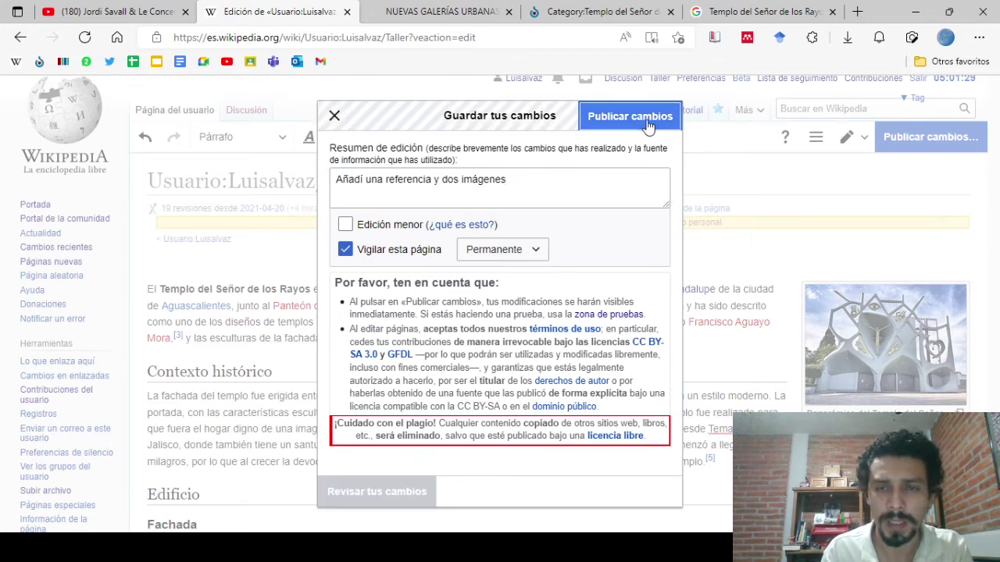
# Review the published draft, checking the images and text from the introduction down to the references
pyautogui.scroll(-10, 861, 319)
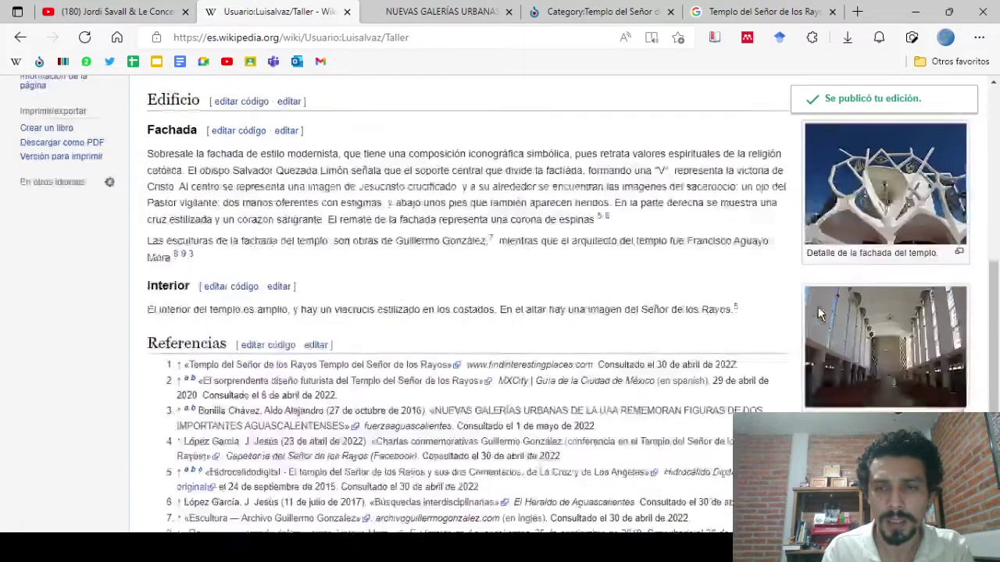
pyautogui.scroll(10, 861, 319)
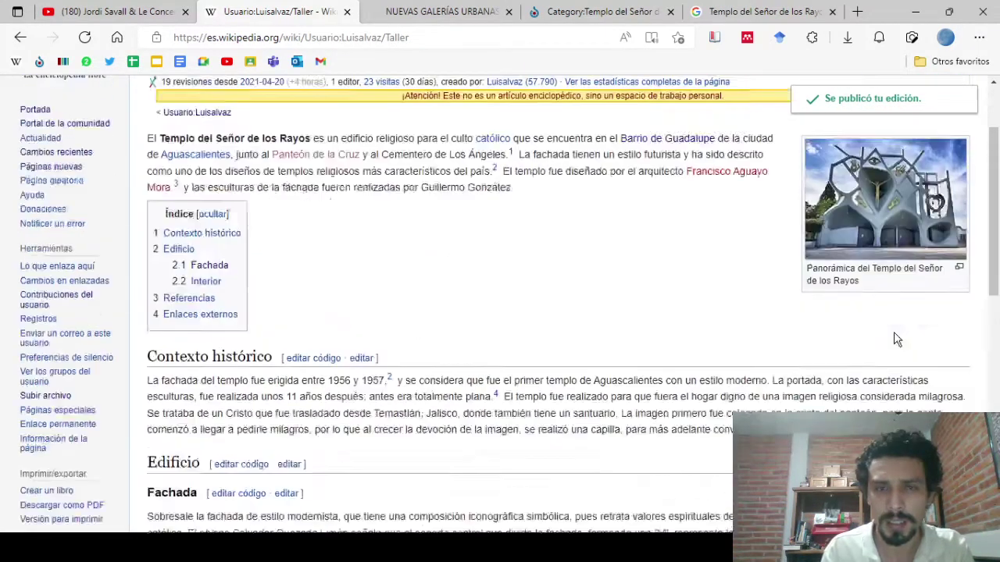
pyautogui.scroll(-10, 769, 322)
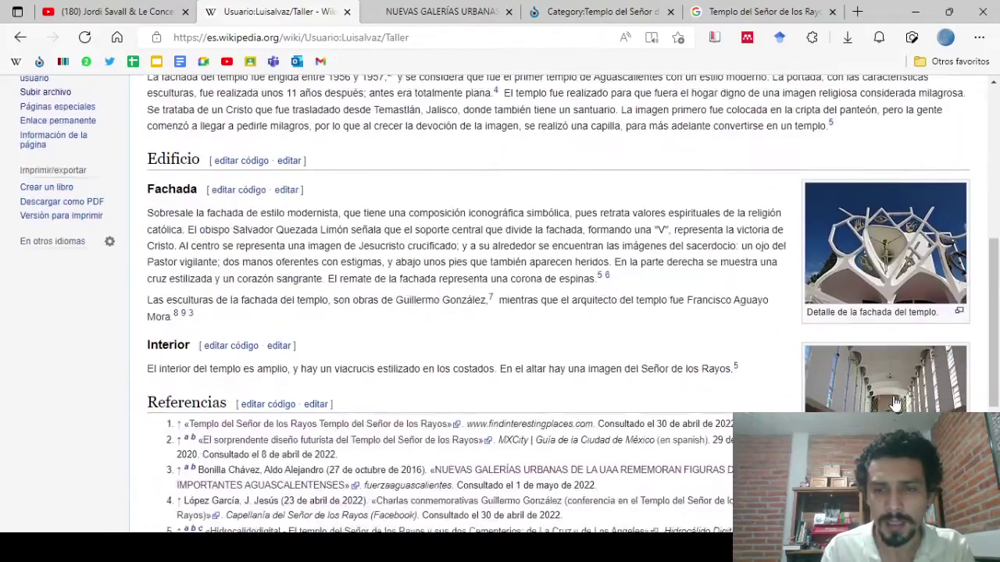
pyautogui.scroll(10, 895, 403)
pyautogui.scroll(-5, 895, 403)
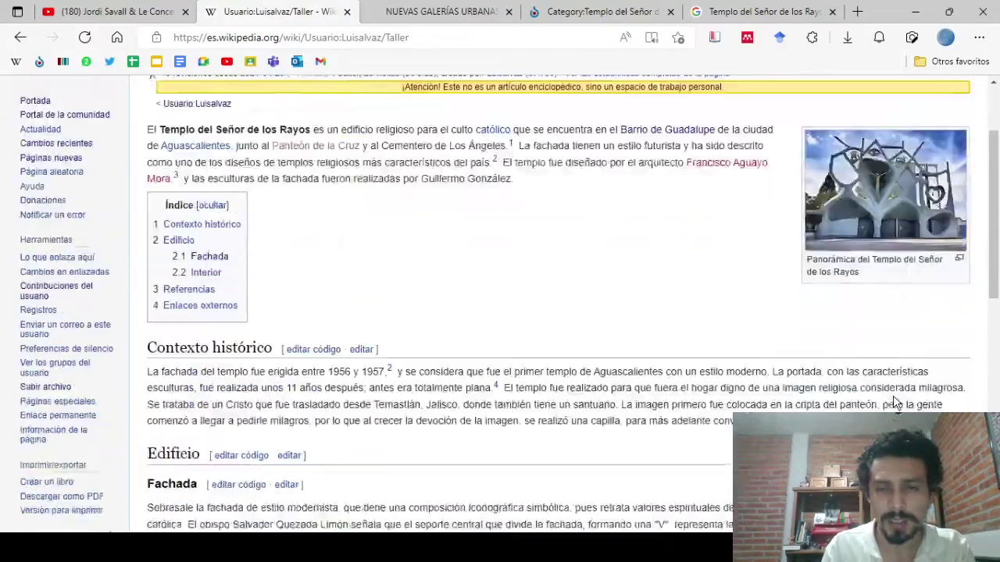
# Reopen the published draft in the visual editor at the introduction
pyautogui.scroll(5, 895, 403)
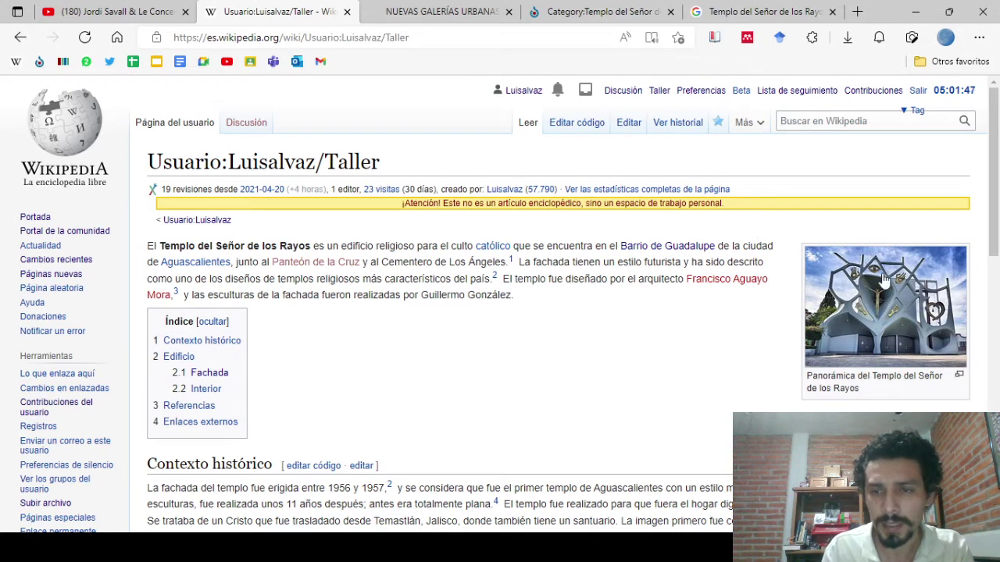
pyautogui.click(629, 125)
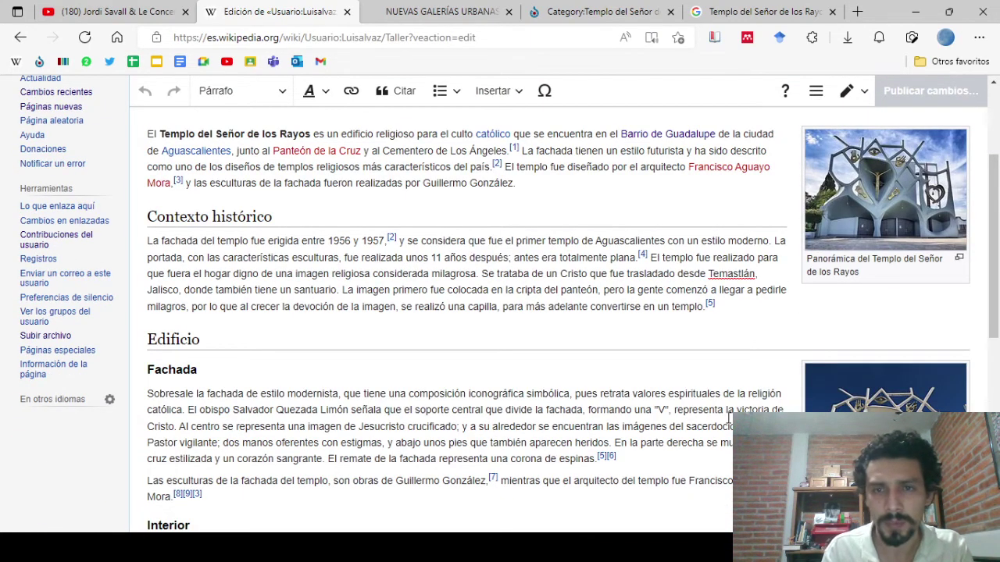
pyautogui.scroll(2, 729, 420)
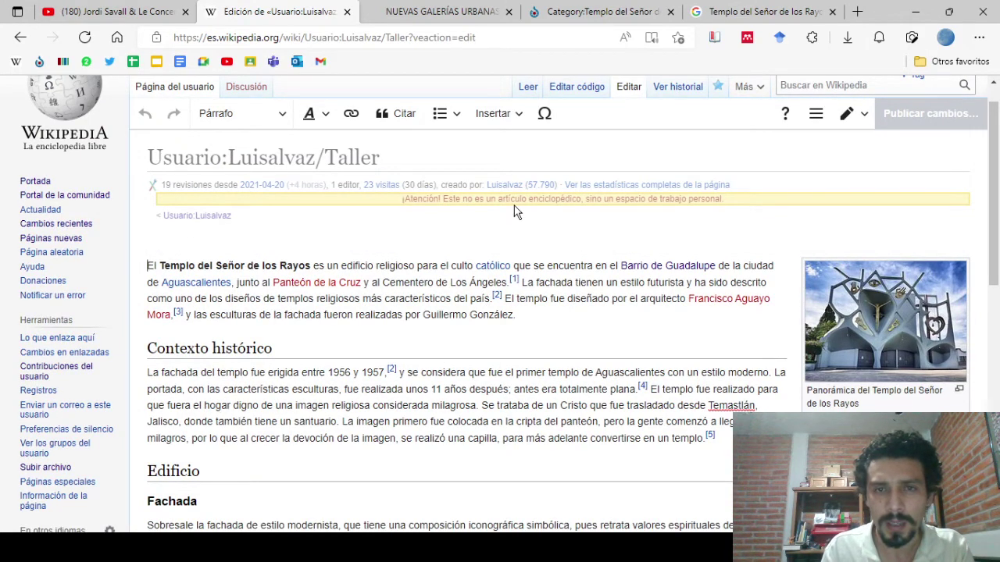
# Add a "Ficha de edificio religioso" template at the start of the introduction and set its Nombre to "Templo del Señor de los Rayos"
pyautogui.click(494, 115)
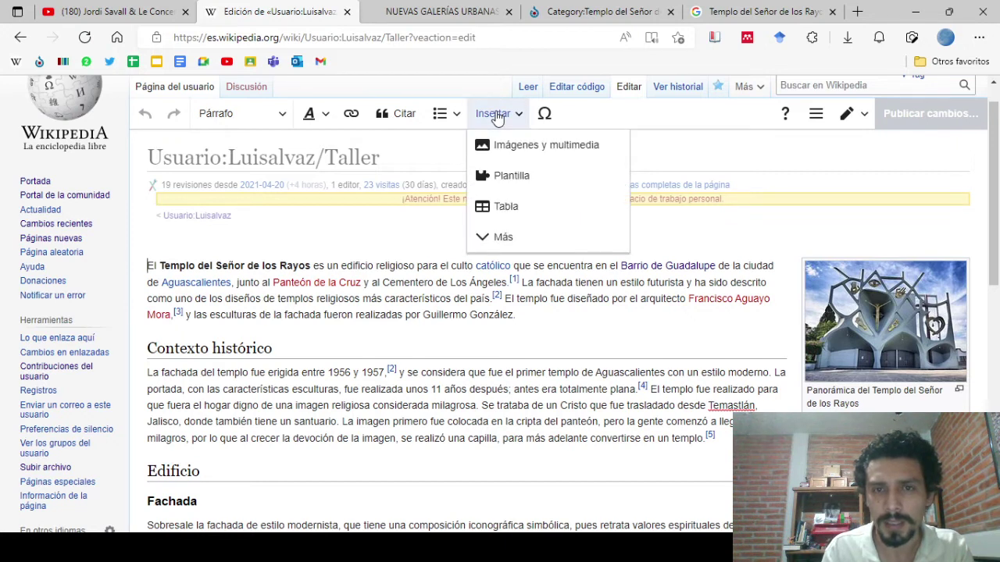
pyautogui.click(511, 175)
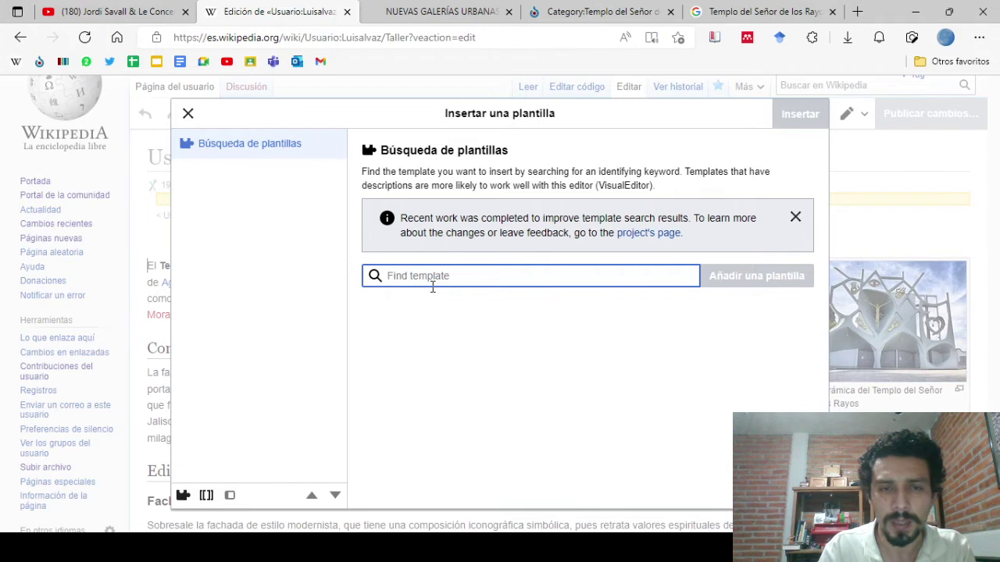
pyautogui.write('Ficha')
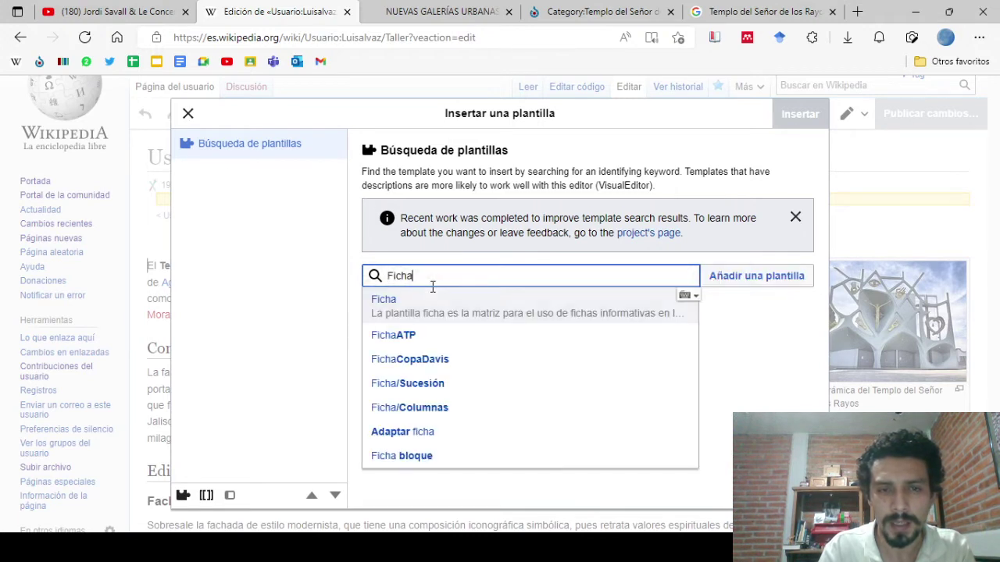
pyautogui.write(' de')
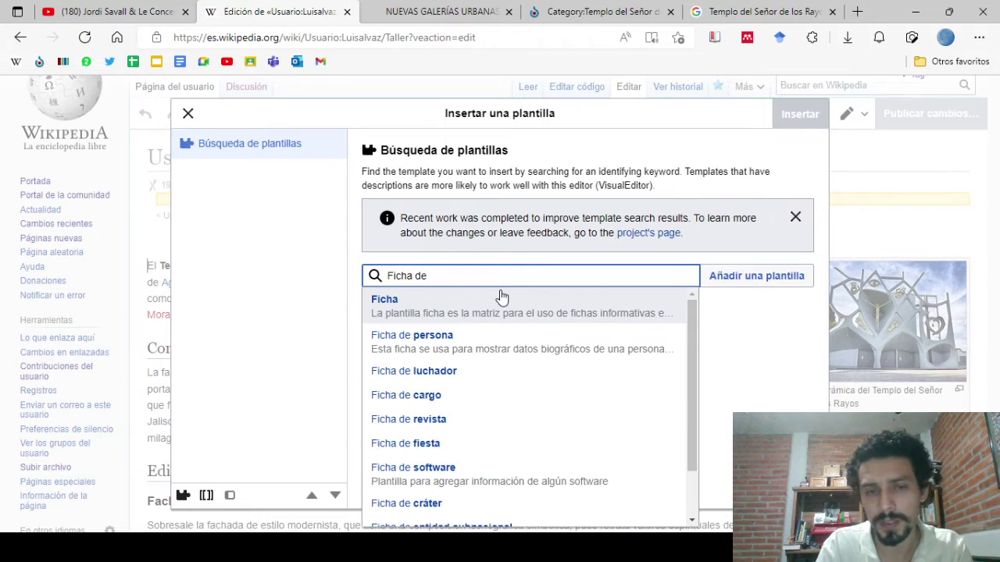
pyautogui.write('templo')
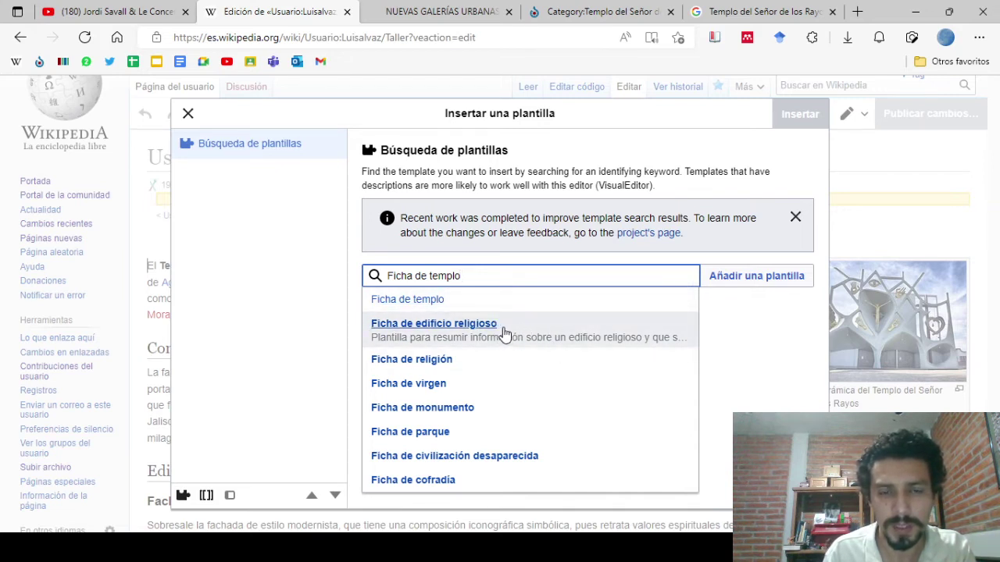
pyautogui.click(531, 328)
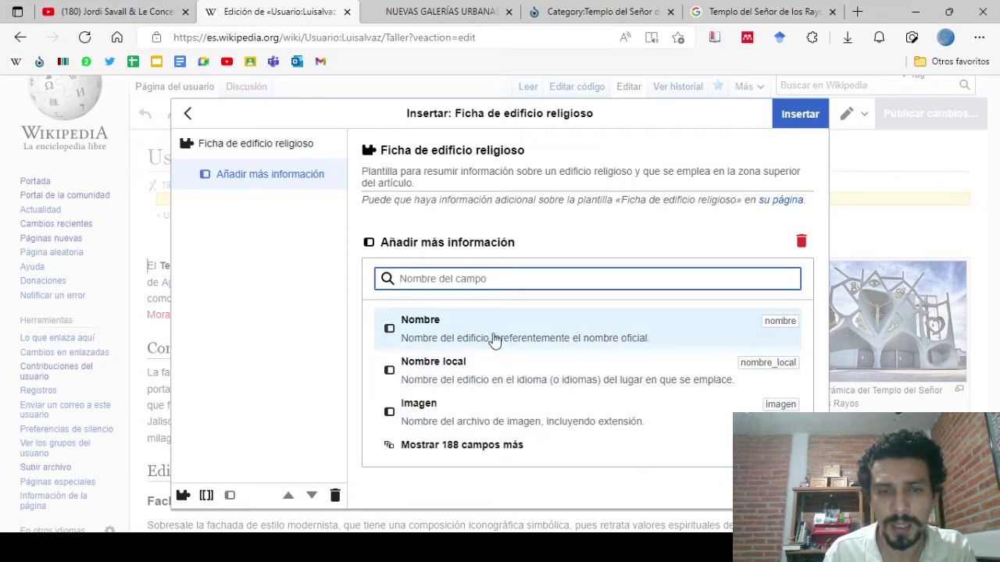
pyautogui.click(451, 321)
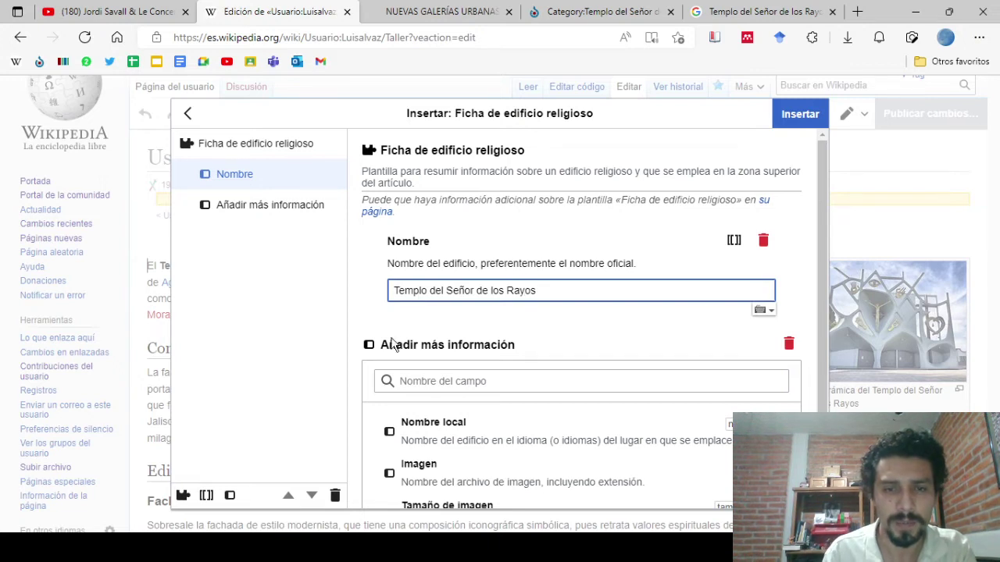
# Add the infobox's Imagen field and fill it with the Commons file name "Templo del Señor de los Rayos, Aguascalientes, Ags..jpg"
pyautogui.scroll(-1, 393, 344)
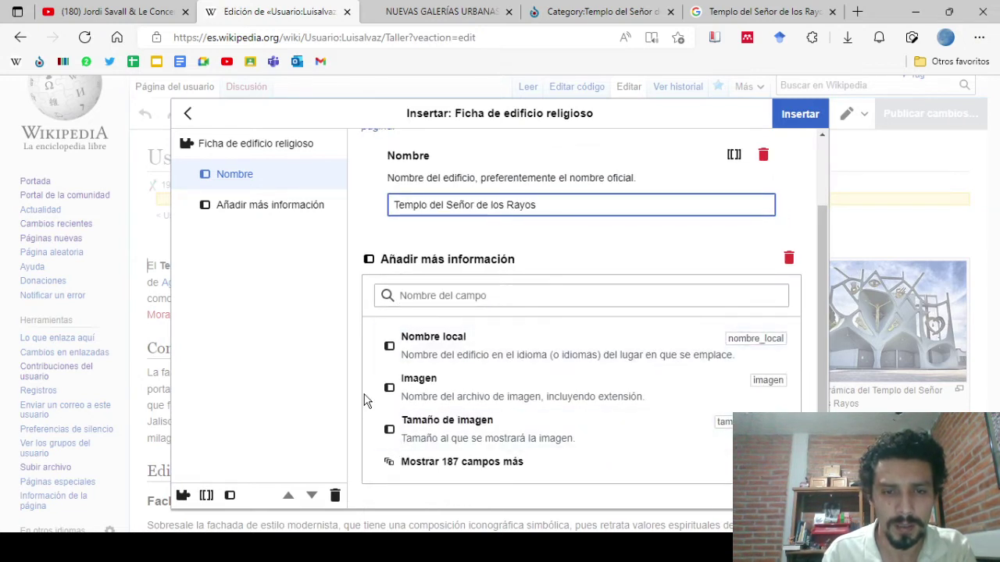
pyautogui.click(426, 392)
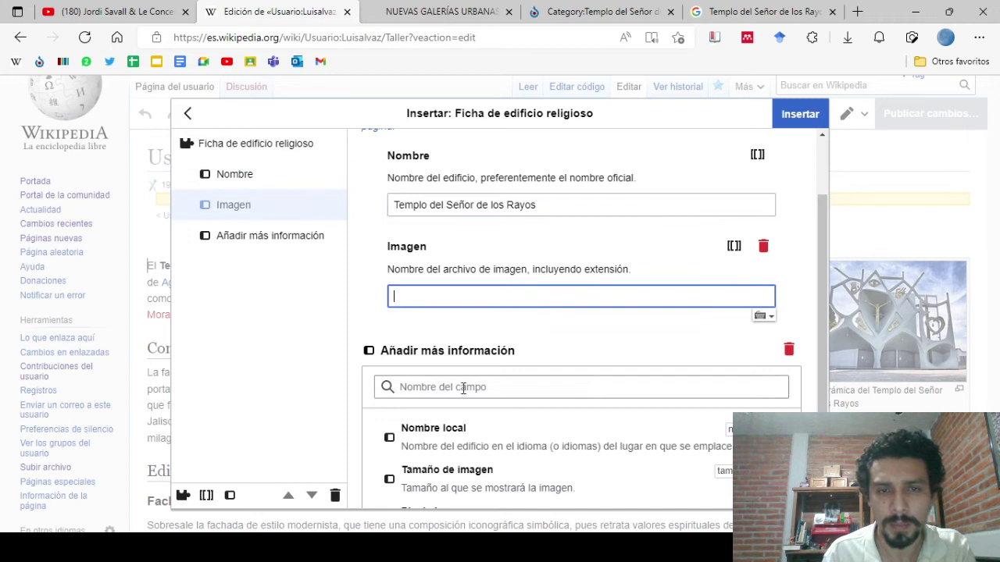
pyautogui.click(556, 15)
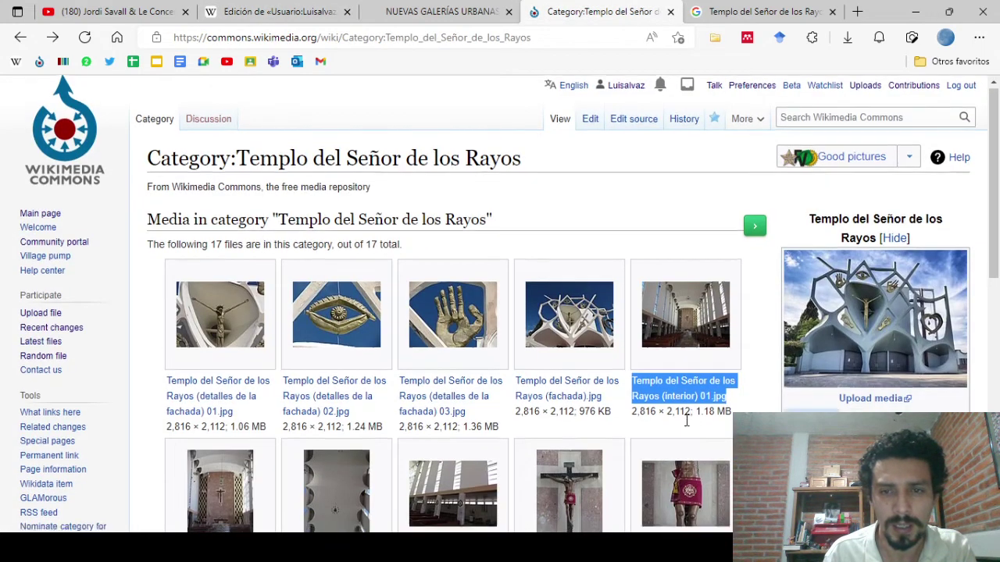
pyautogui.scroll(-2, 689, 409)
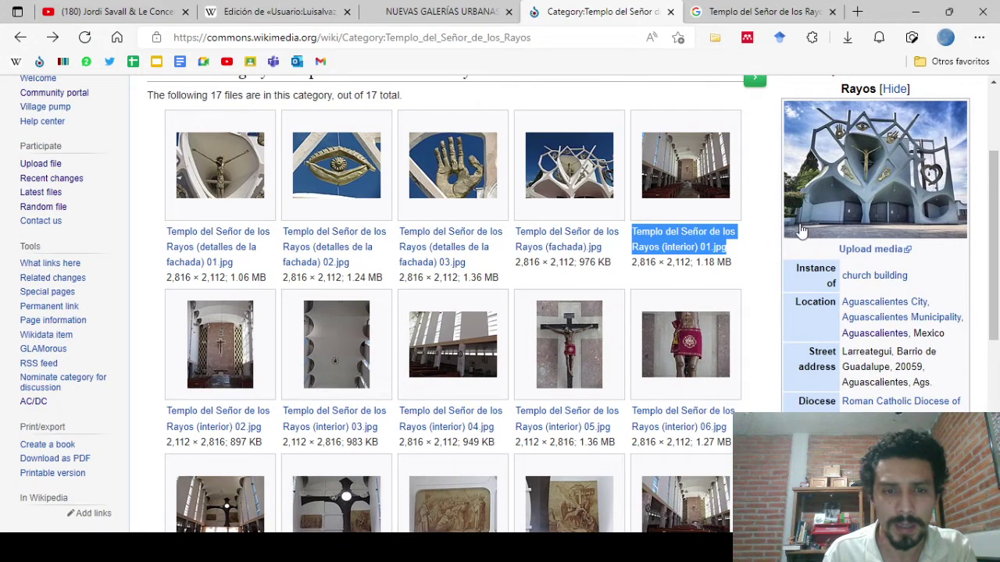
pyautogui.scroll(-6, 607, 260)
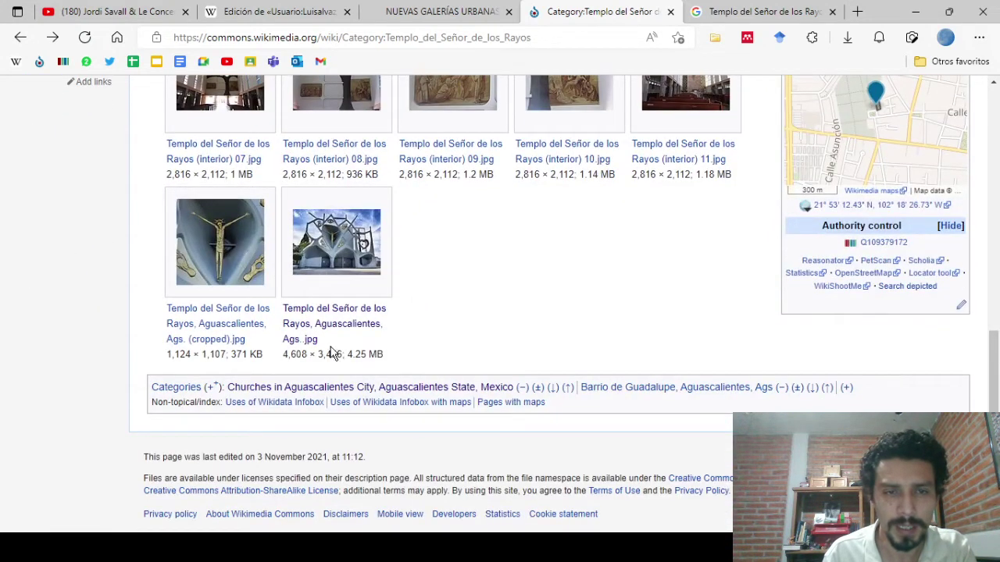
pyautogui.moveTo(329, 344); pyautogui.dragTo(283, 309)
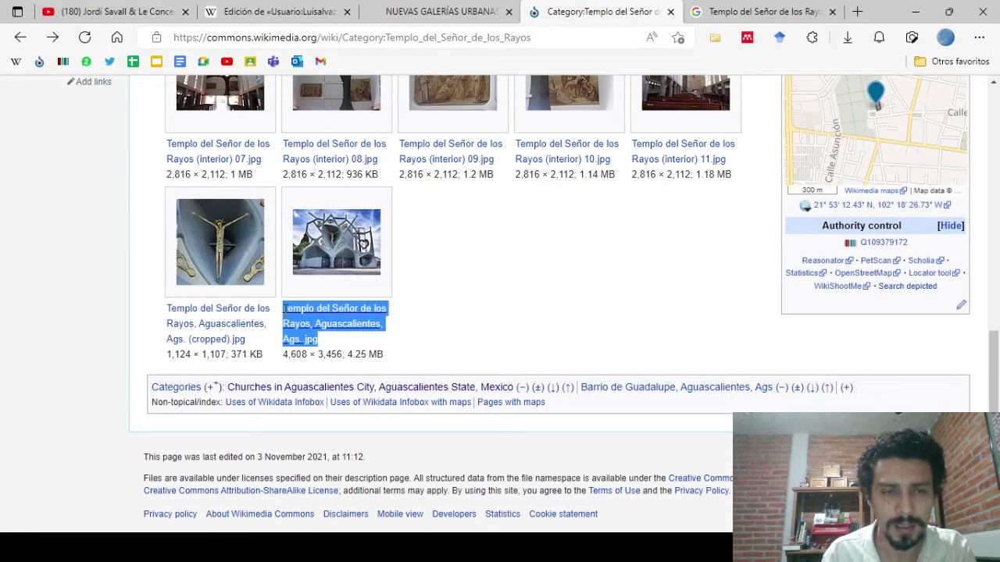
pyautogui.hotkey('ctrl', 'c')
pyautogui.click(274, 11)
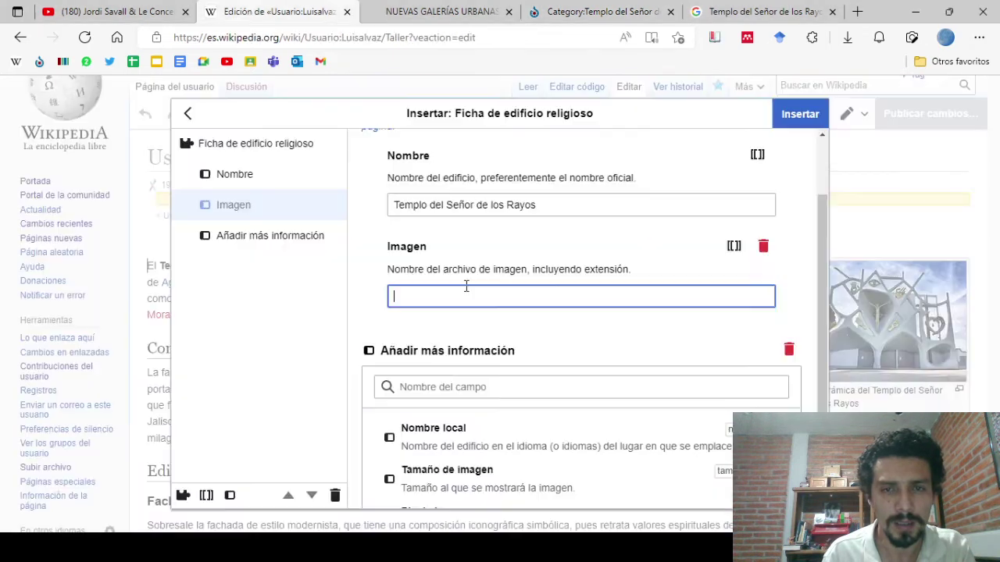
pyautogui.hotkey('ctrl', 'v')
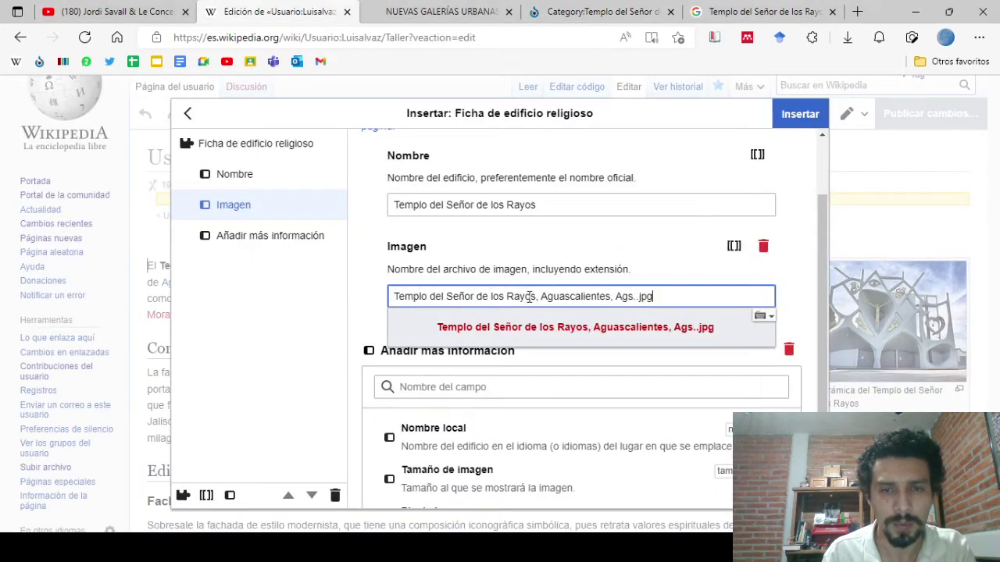
pyautogui.click(416, 334)
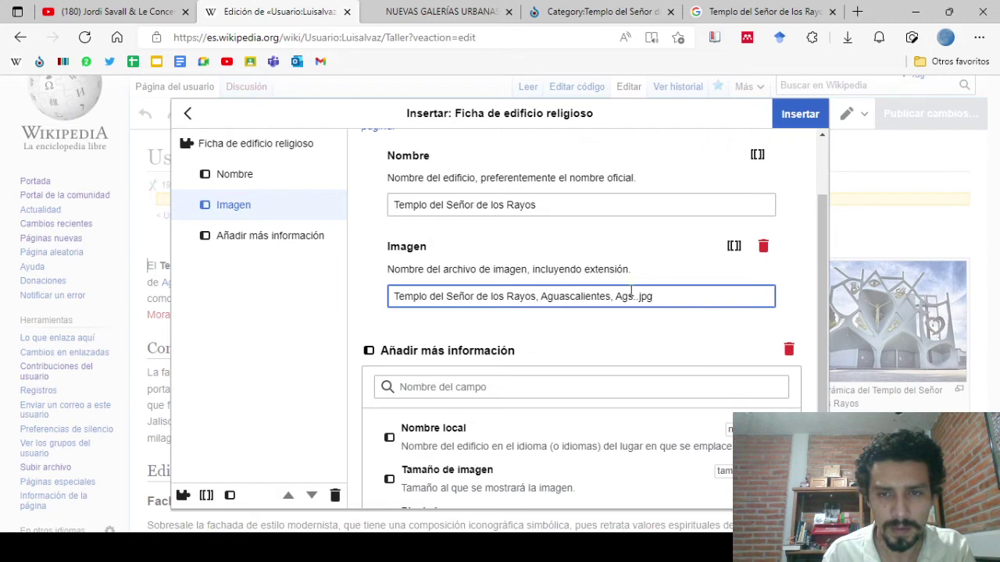
# Check the infobox's image file name against the façade photo's name in the Commons category
pyautogui.hotkey('ctrl', 'Tab')
pyautogui.hotkey('ctrl', 'Tab')
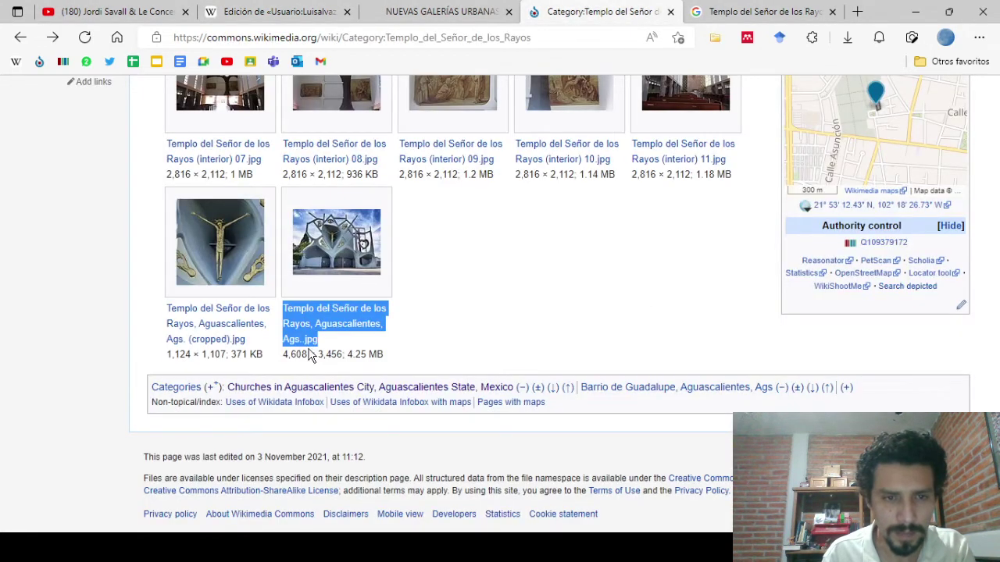
pyautogui.hotkey('ctrl', 'shift', 'Tab')
pyautogui.hotkey('ctrl', 'shift', 'Tab')
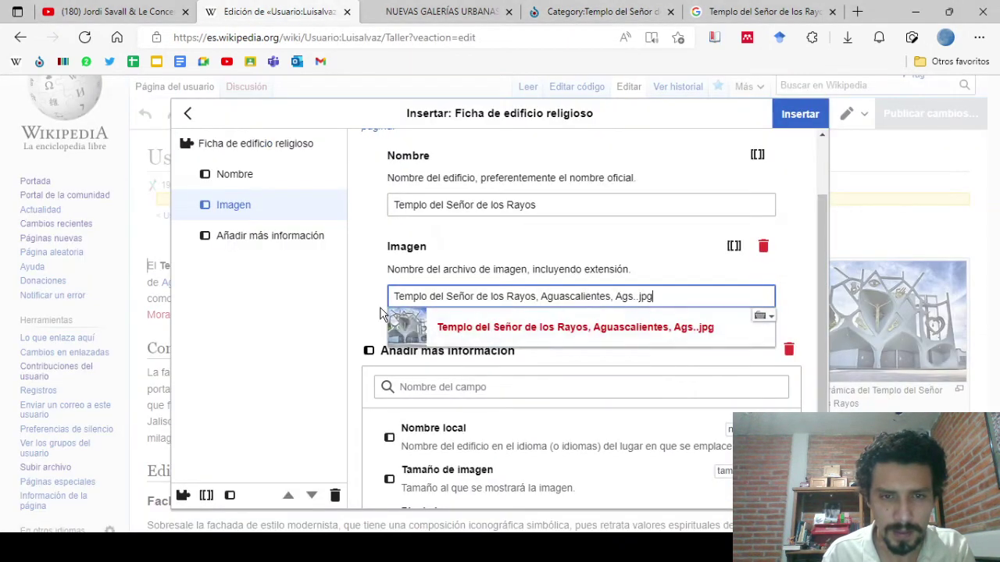
pyautogui.click(382, 313)
pyautogui.scroll(-2, 382, 314)
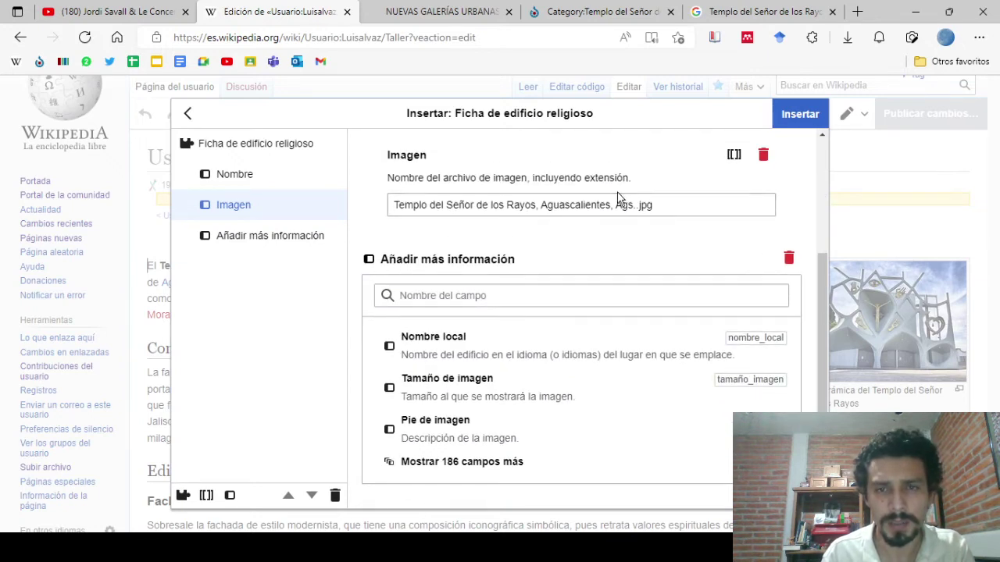
# Insert the infobox into the draft and delete the separate façade photo captioned "Panorámica del Templo del Señor de los Rayos"
pyautogui.click(793, 116)
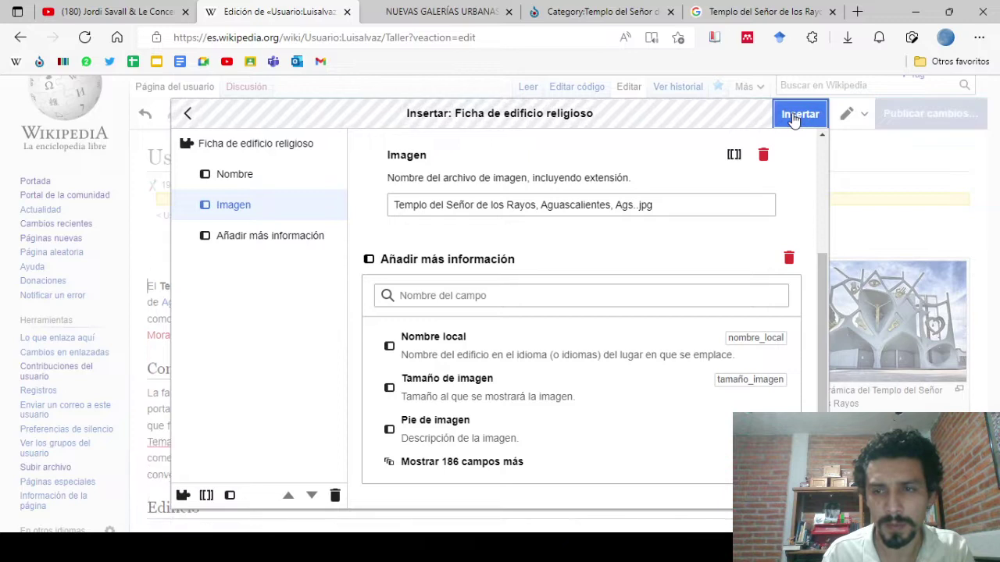
pyautogui.scroll(3, 816, 240)
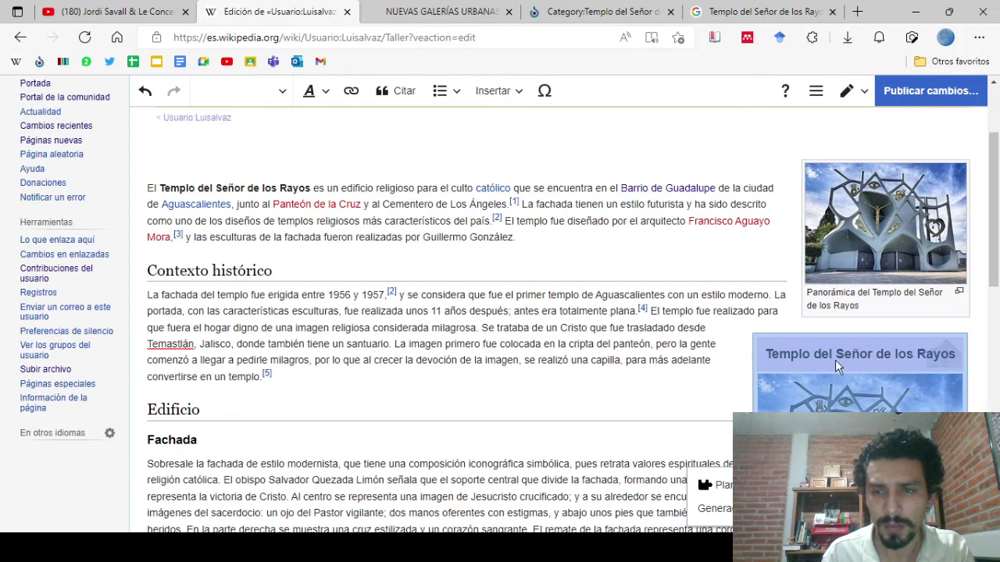
pyautogui.click(888, 223)
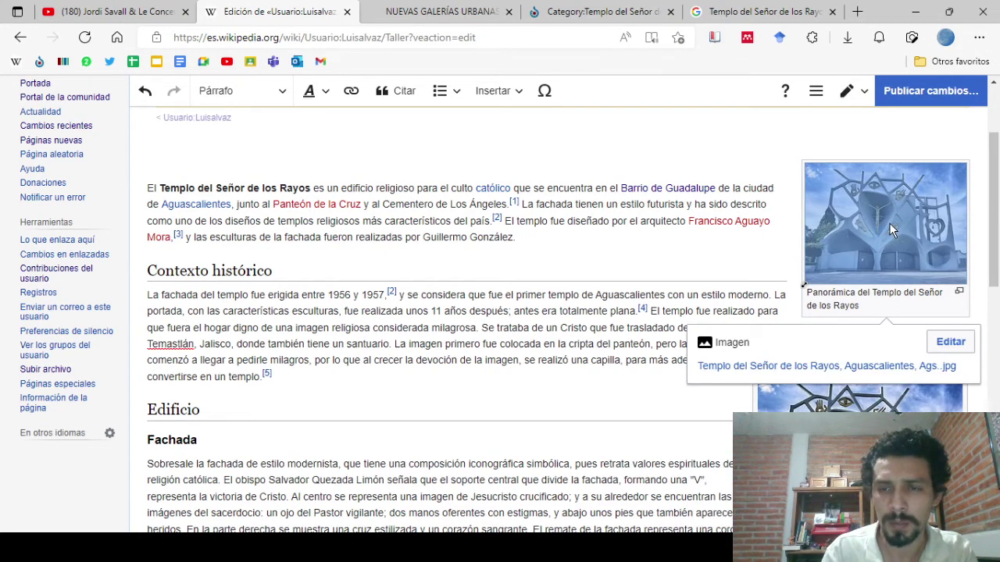
pyautogui.press('Delete')
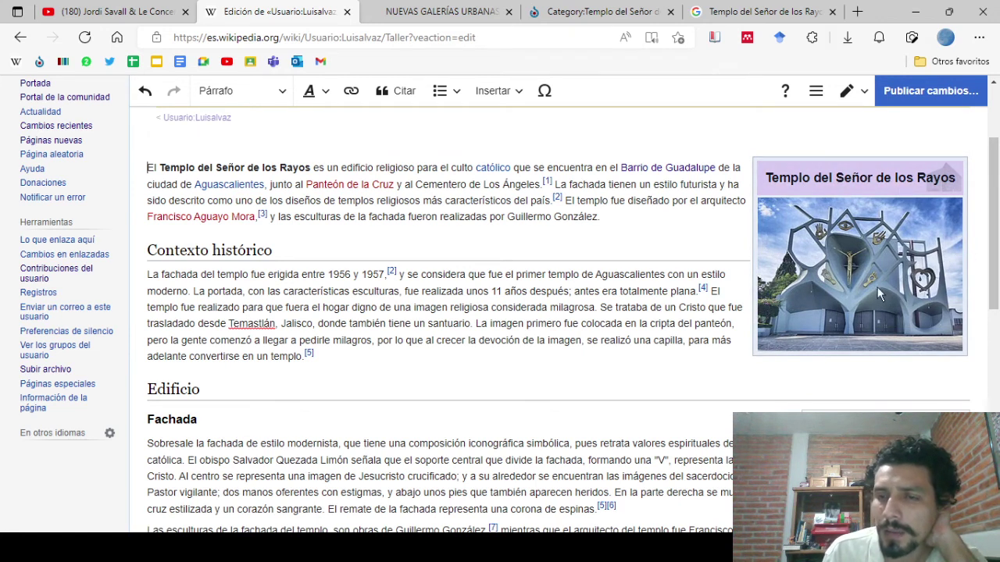
# Reopen the infobox for editing, show all its available fields and add País with the value "México"
pyautogui.click(901, 274)
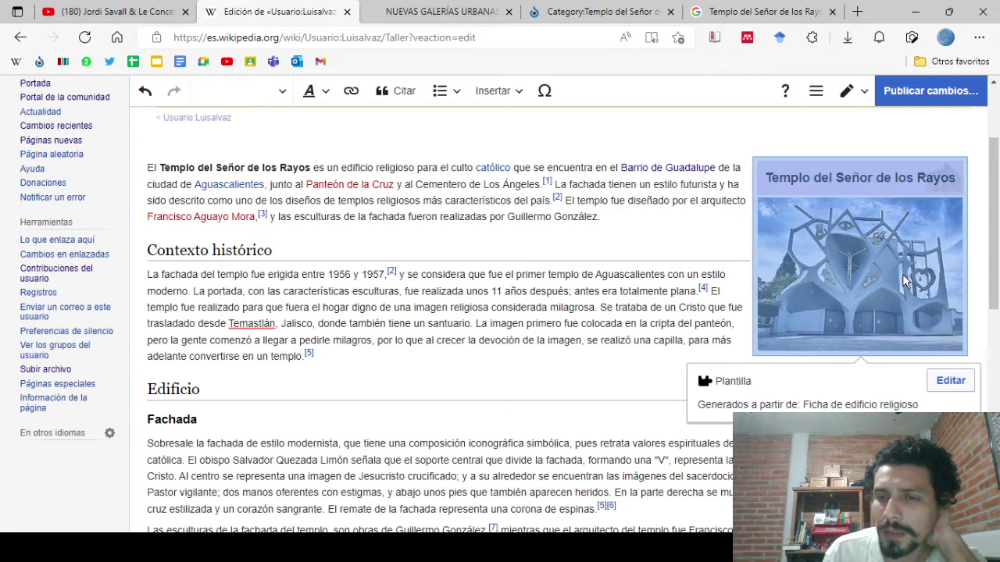
pyautogui.click(930, 380)
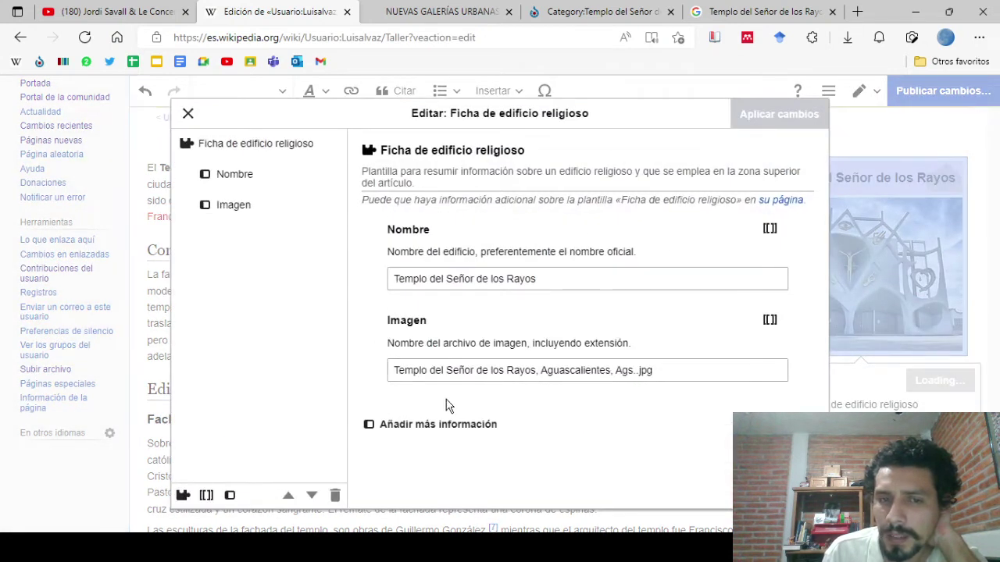
pyautogui.click(432, 434)
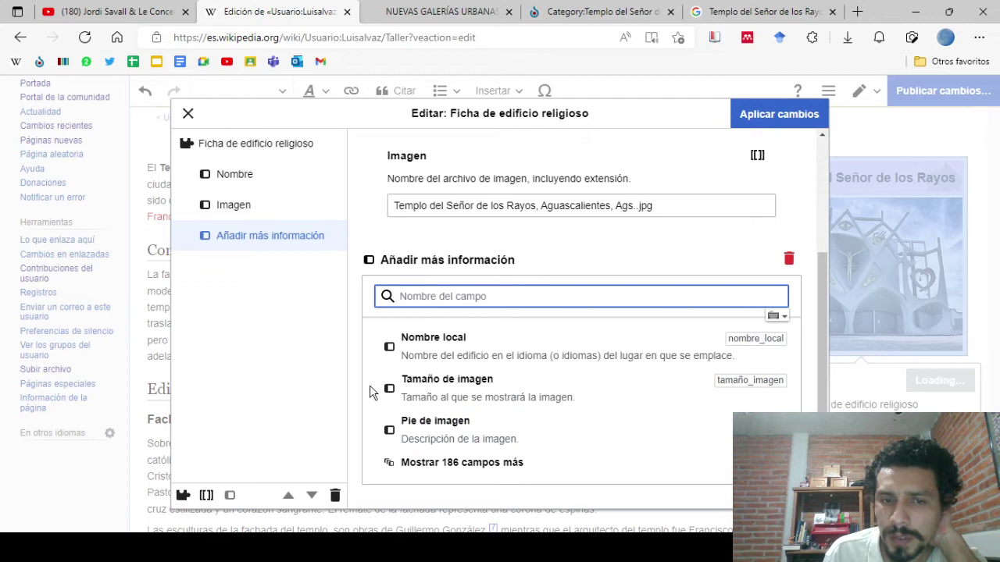
pyautogui.click(417, 462)
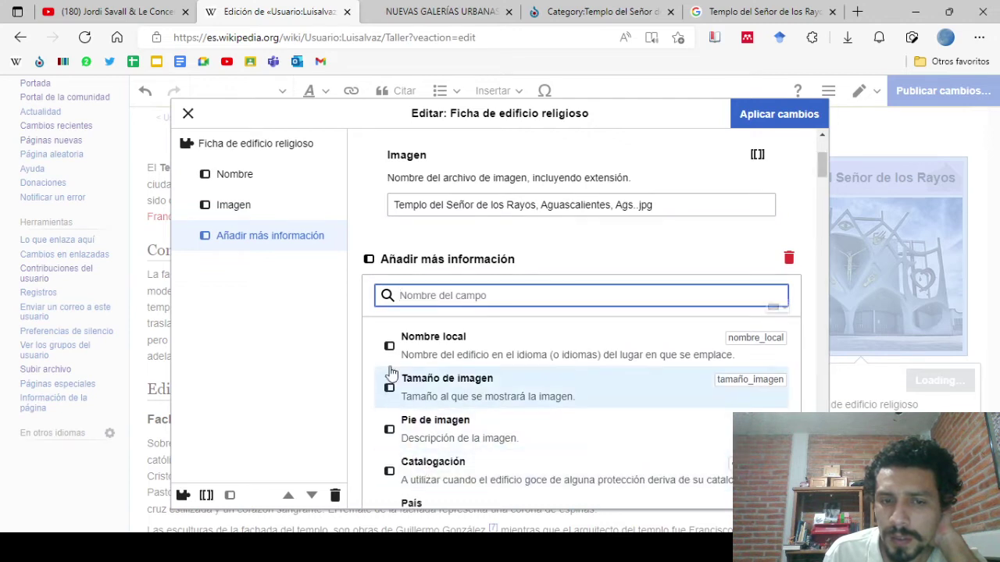
pyautogui.scroll(-2, 389, 328)
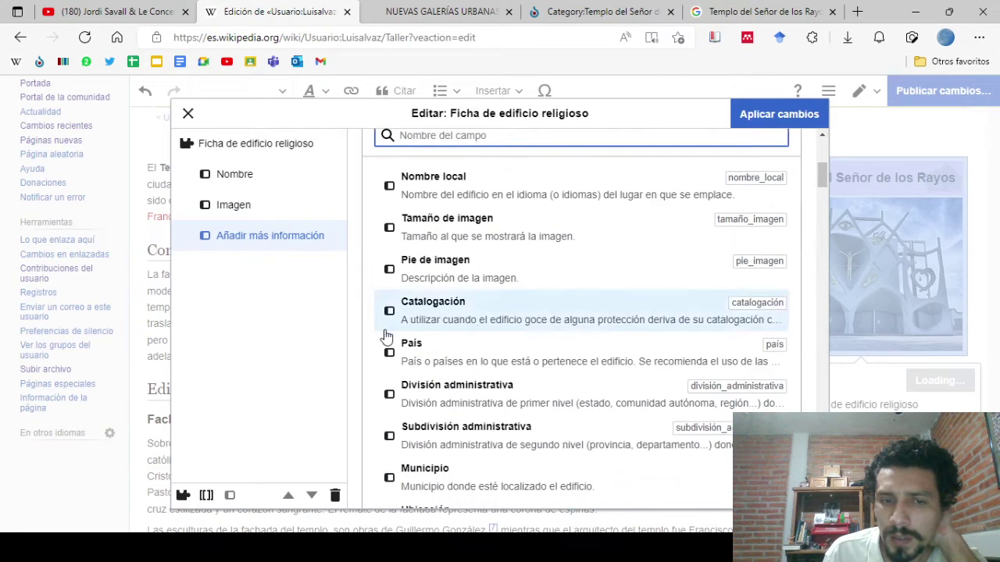
pyautogui.click(435, 363)
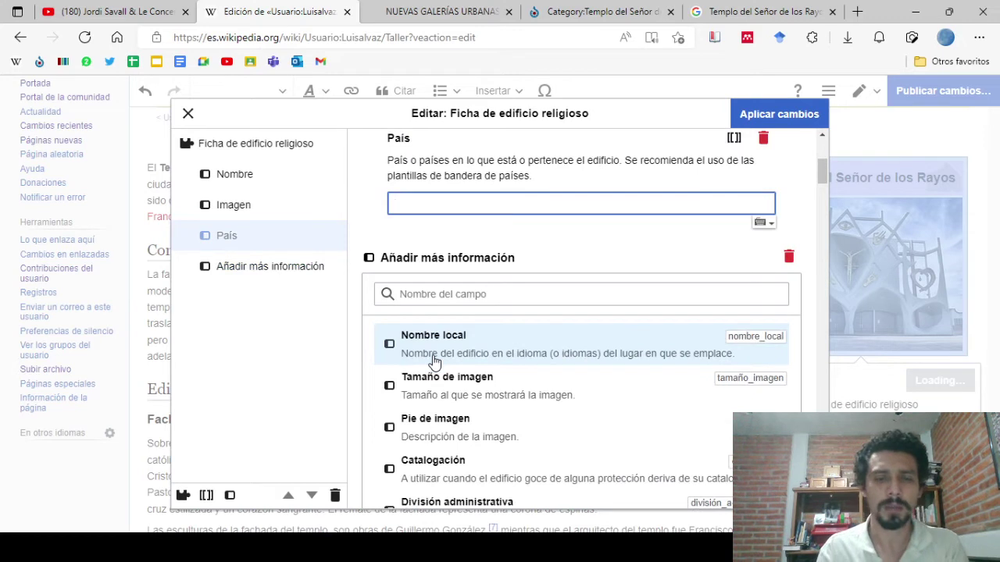
pyautogui.write('México')
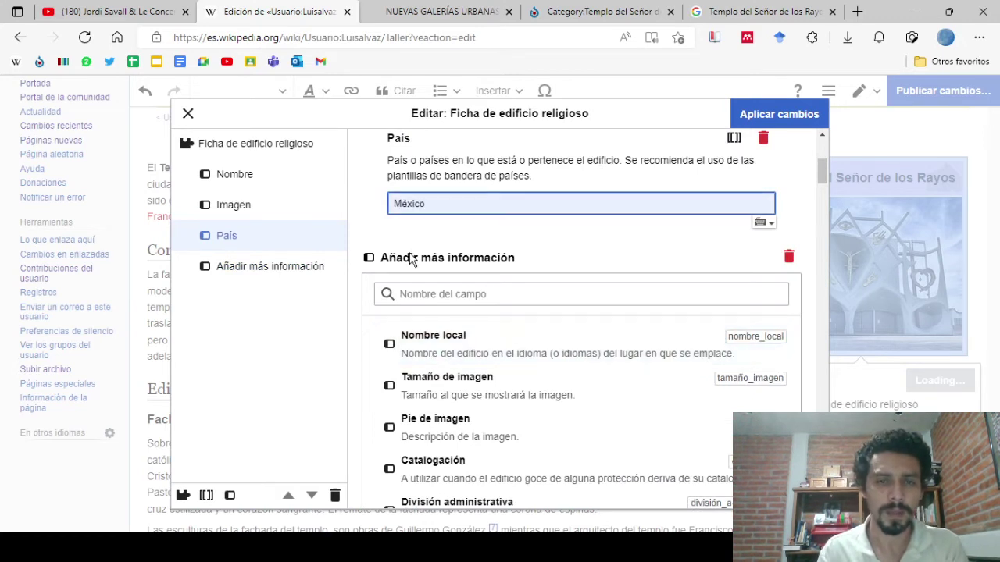
# Add the Municipio field to the infobox with the value "Aguascalientes"
pyautogui.scroll(-1, 406, 312)
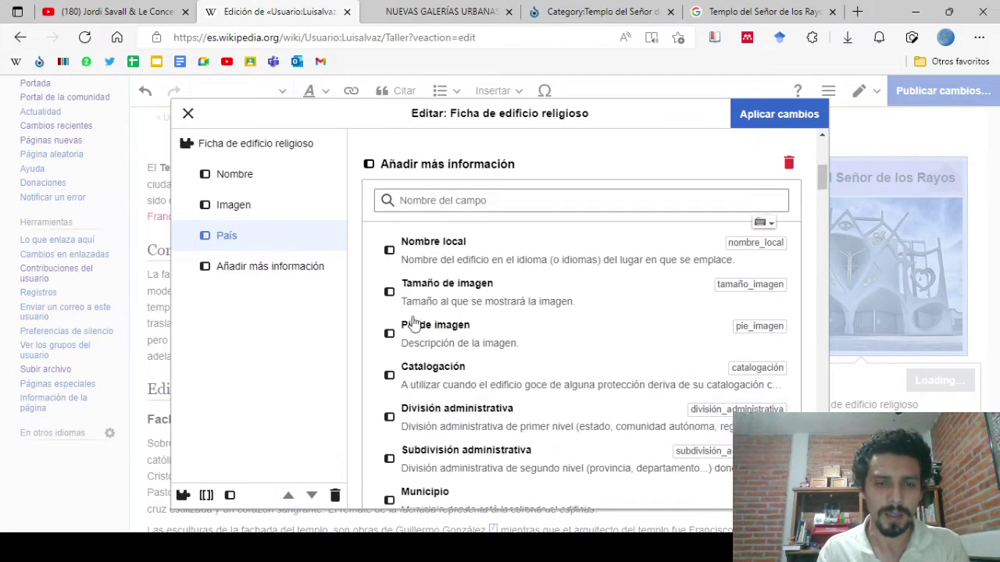
pyautogui.scroll(-1, 498, 447)
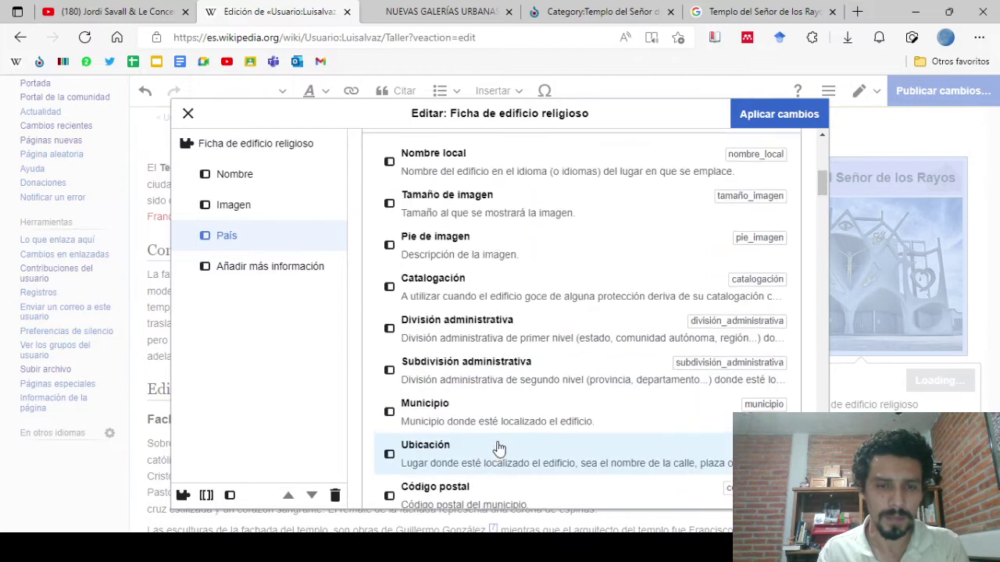
pyautogui.click(473, 420)
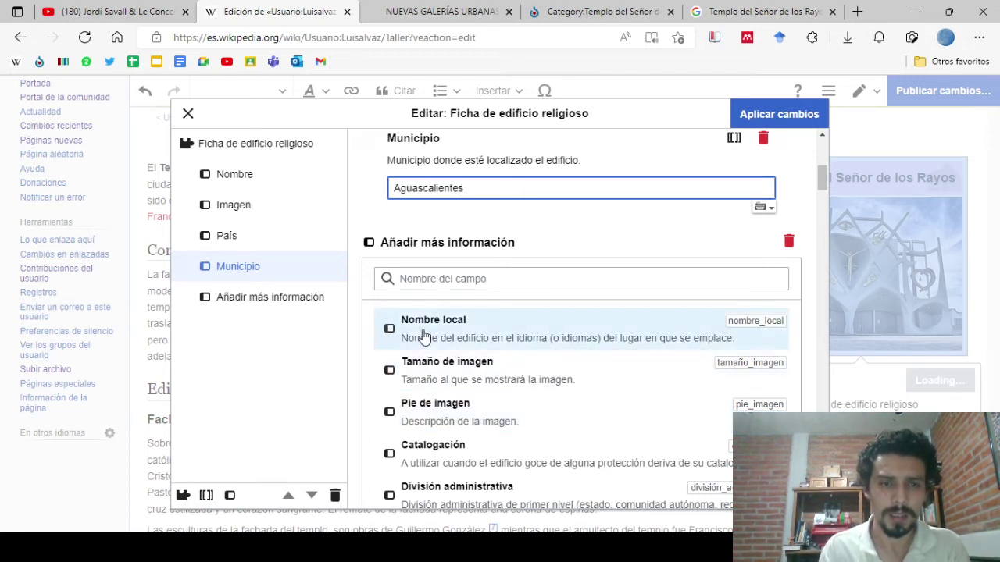
# Add the Ubicación field to the infobox with the value "Barrio de Guadalupe"
pyautogui.scroll(-2, 426, 332)
pyautogui.scroll(-2, 464, 446)
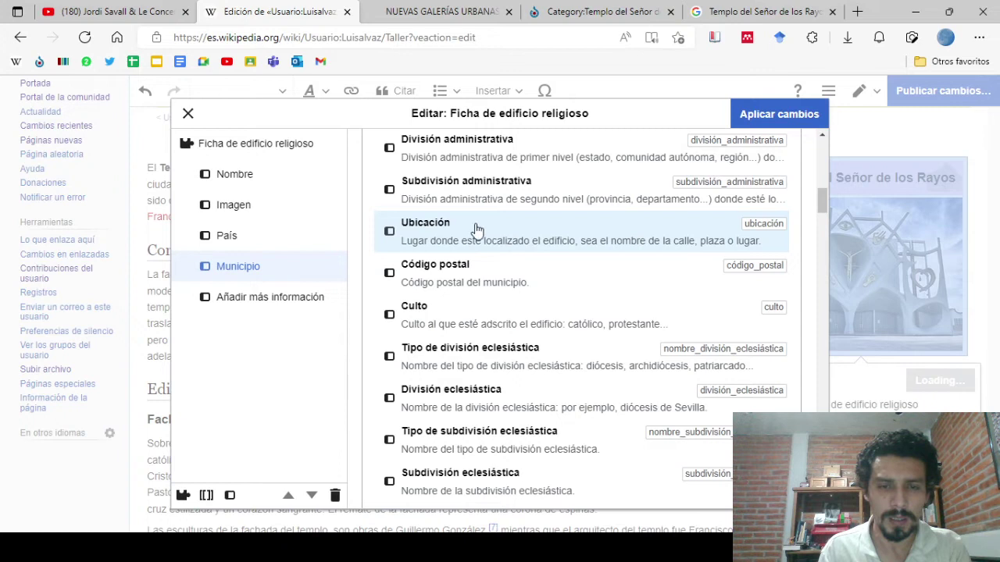
pyautogui.scroll(-2, 554, 323)
pyautogui.scroll(3, 553, 323)
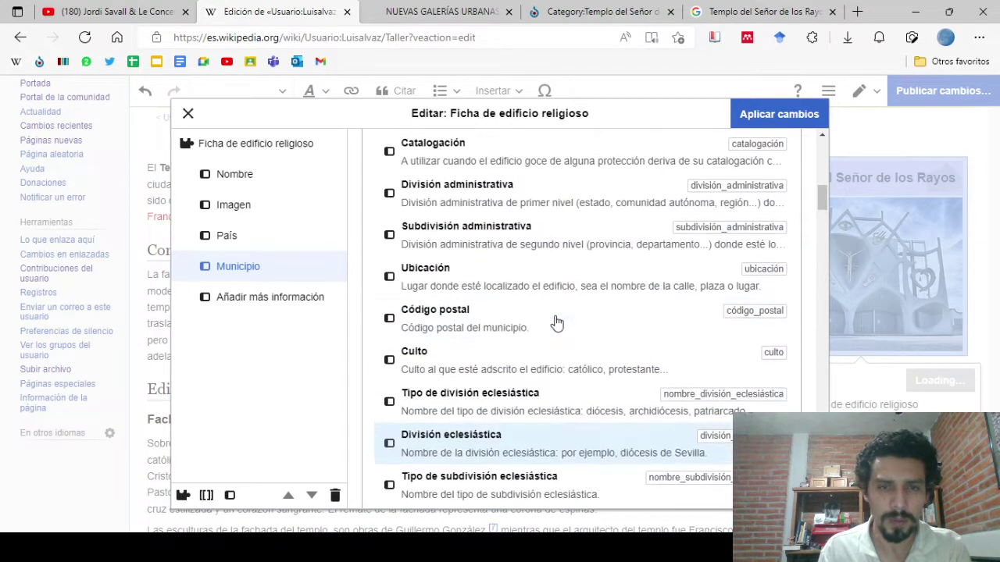
pyautogui.click(468, 282)
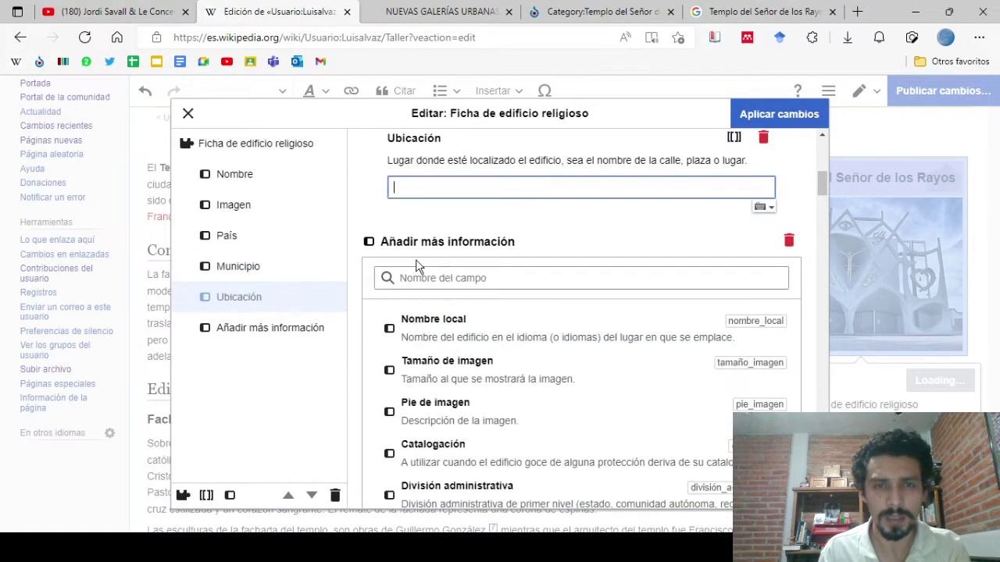
pyautogui.write('Barrio de Guadalupe')
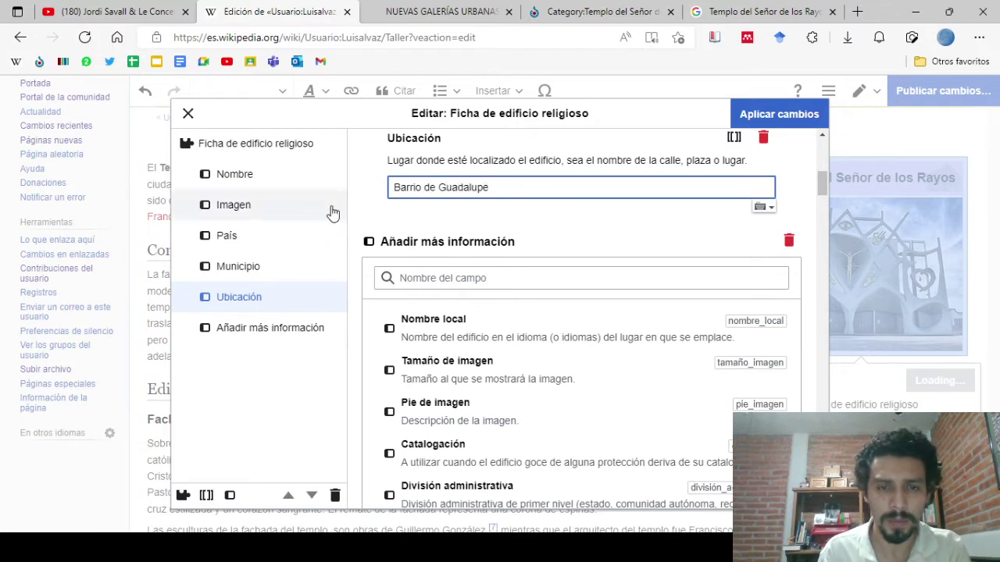
# Add the Advocación field to the infobox with the value "Señor de los Rayos"
pyautogui.scroll(-3, 383, 380)
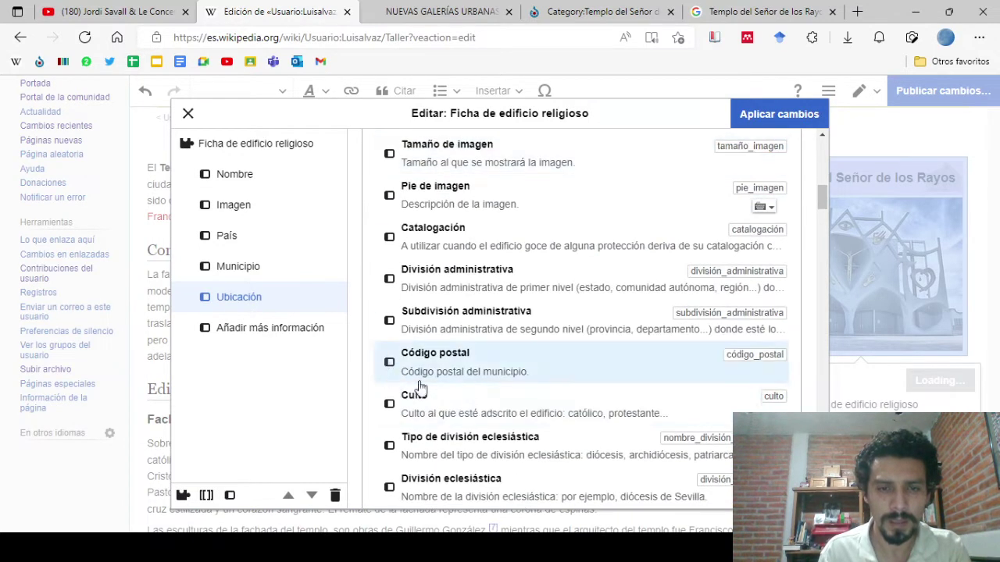
pyautogui.scroll(-3, 437, 403)
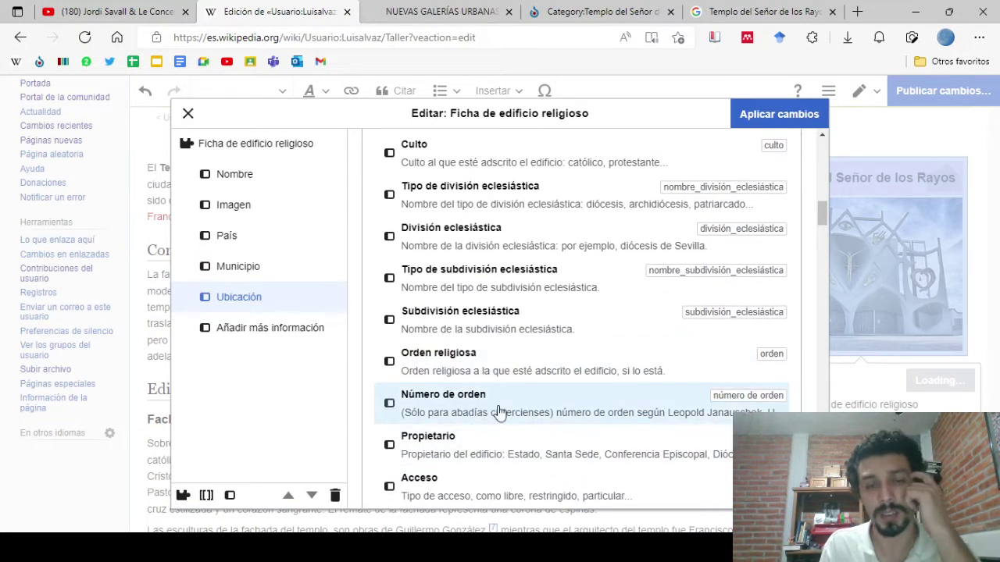
pyautogui.scroll(-2, 499, 414)
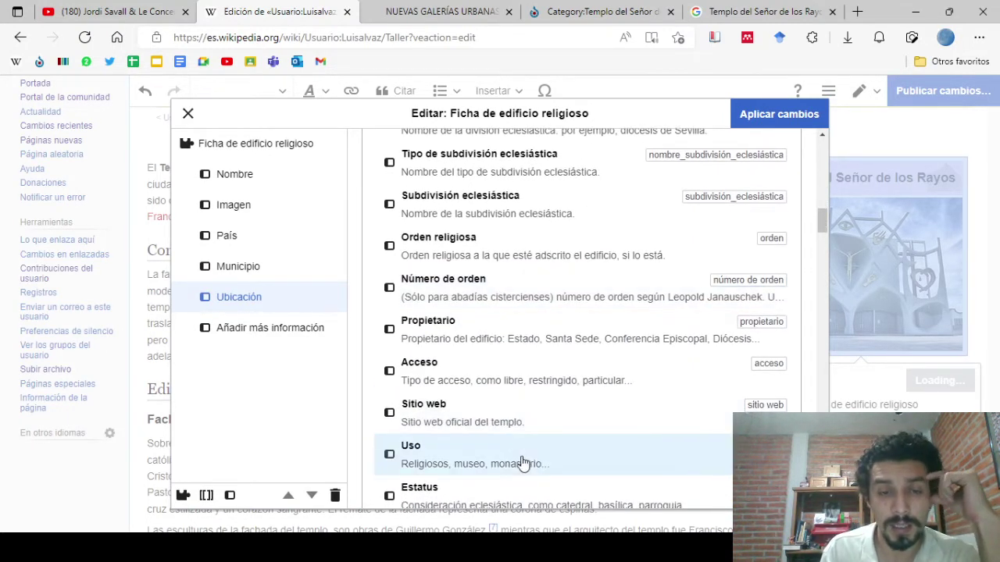
pyautogui.scroll(-2, 508, 411)
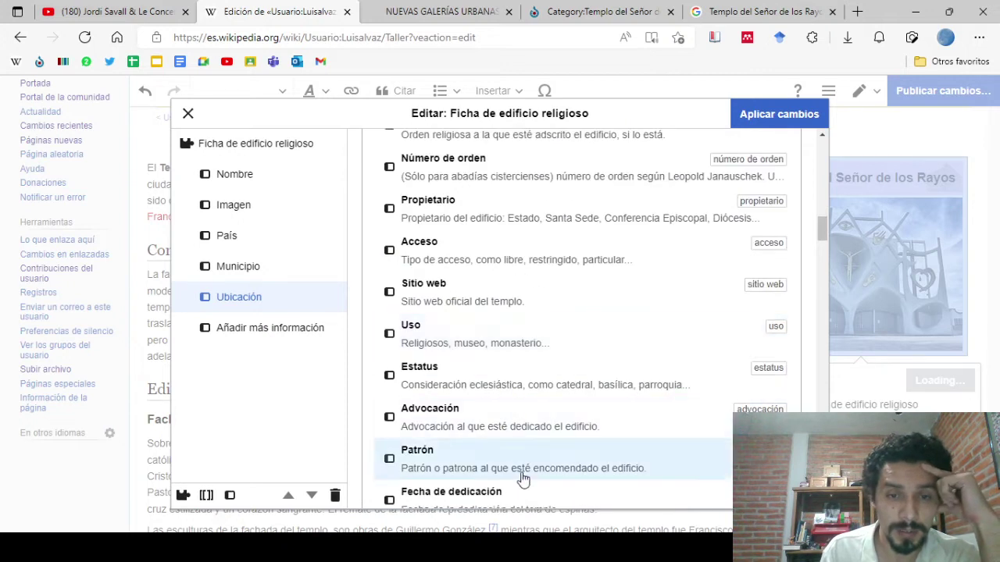
pyautogui.scroll(-2, 520, 475)
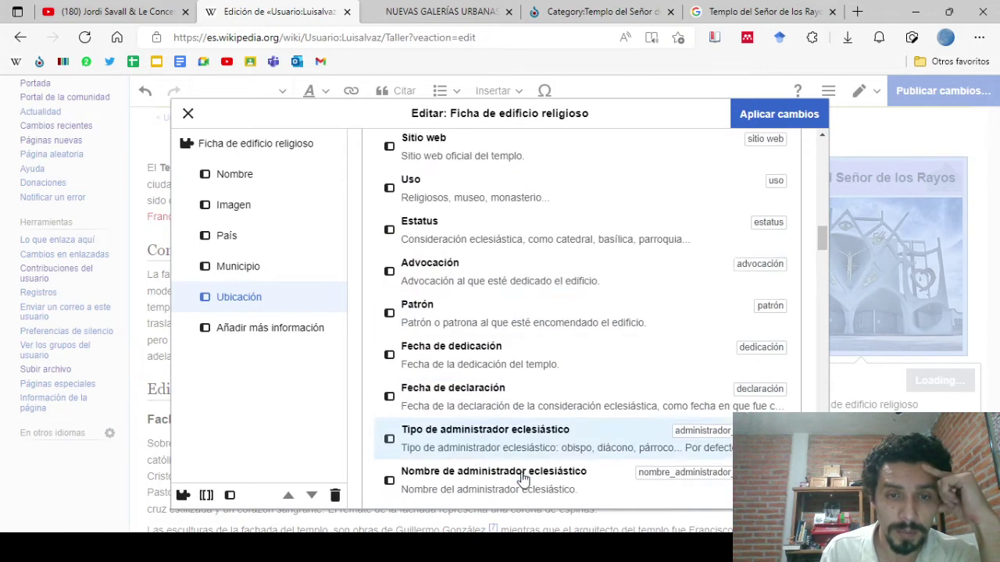
pyautogui.click(479, 280)
pyautogui.write('Señor de los Rayos')
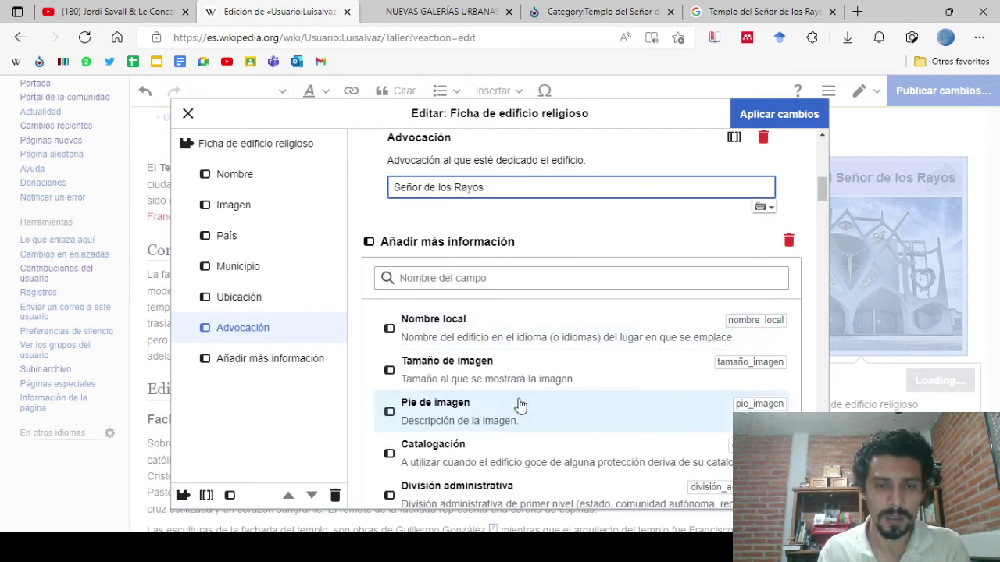
# Look through the remaining optional fields of the religious building infobox for further details worth adding
pyautogui.scroll(-5, 517, 406)
pyautogui.scroll(-5, 520, 404)
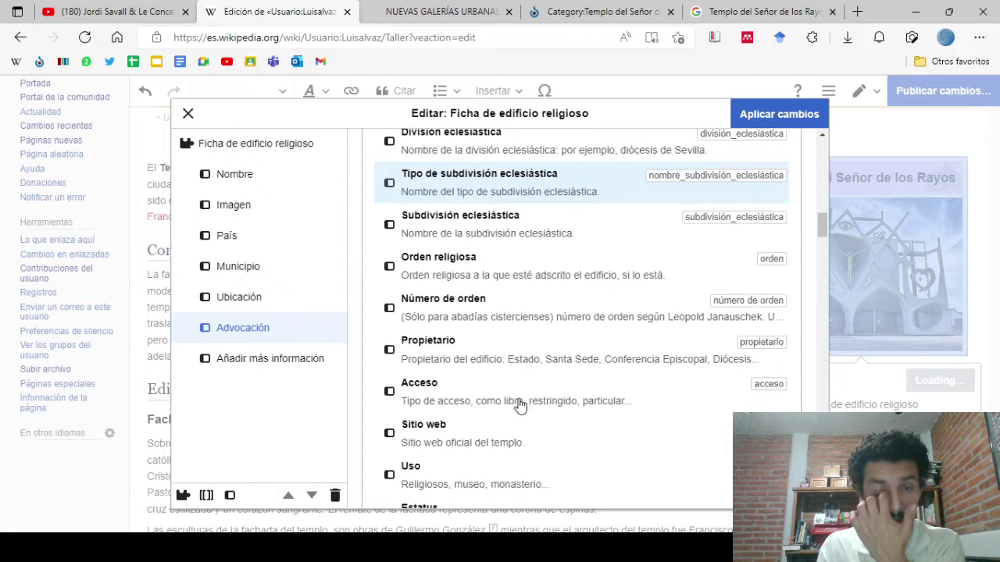
pyautogui.scroll(-3, 521, 404)
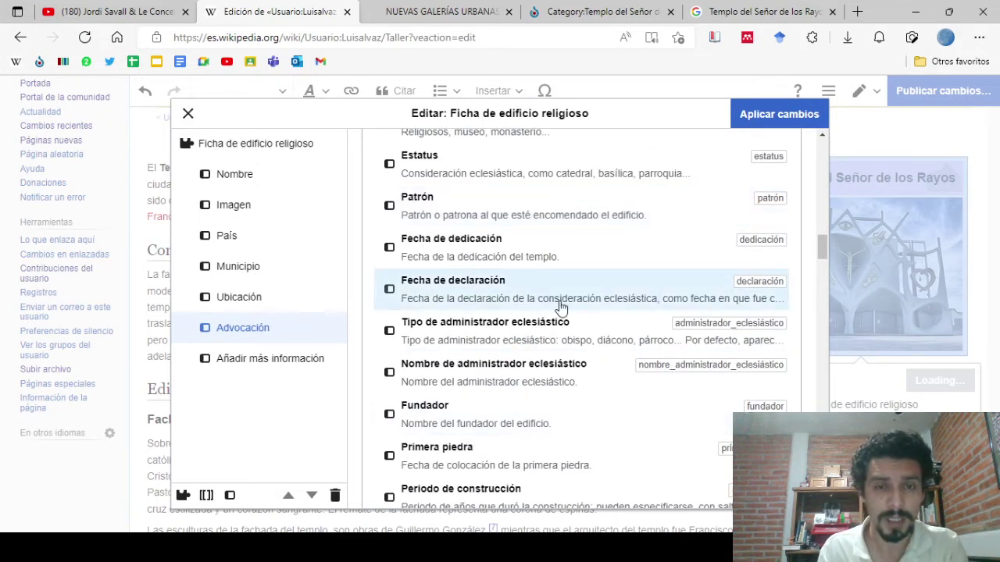
pyautogui.scroll(-2, 527, 375)
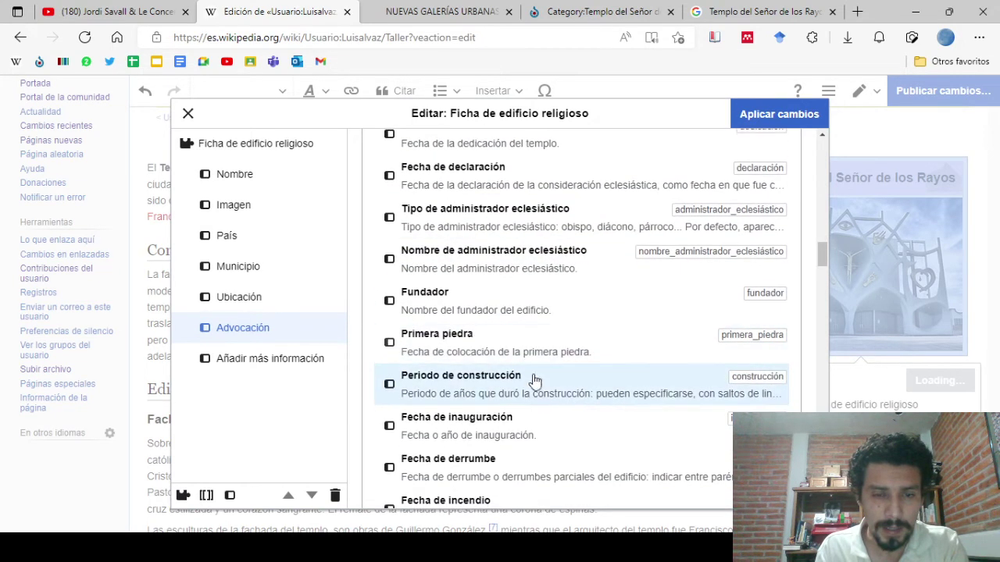
pyautogui.scroll(-2, 542, 402)
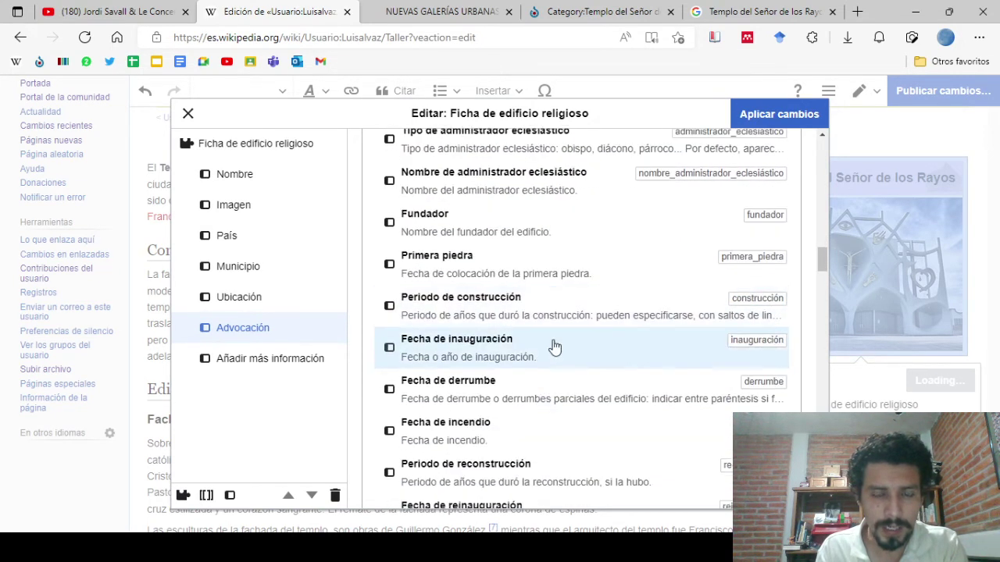
pyautogui.scroll(-2, 553, 431)
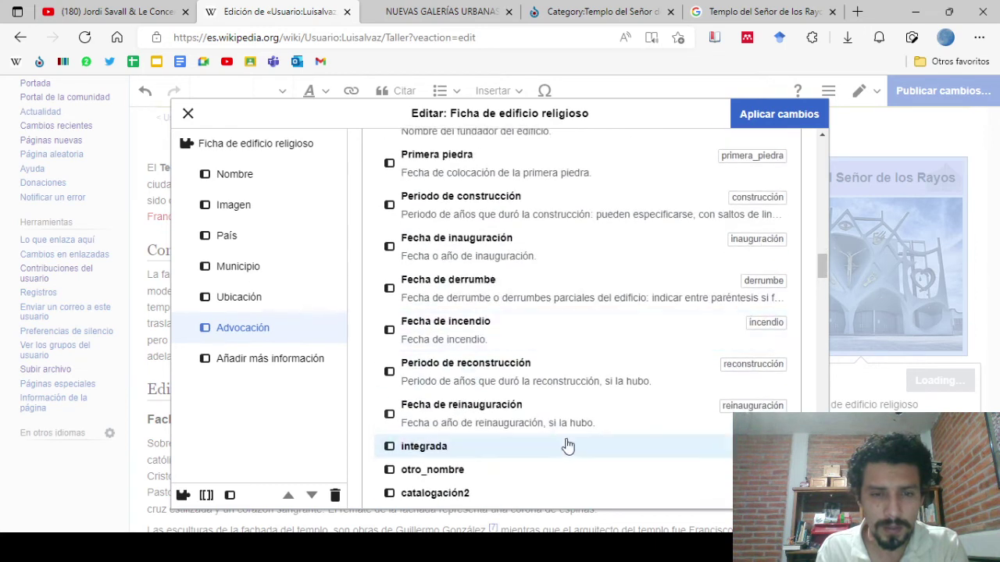
pyautogui.scroll(-2, 569, 429)
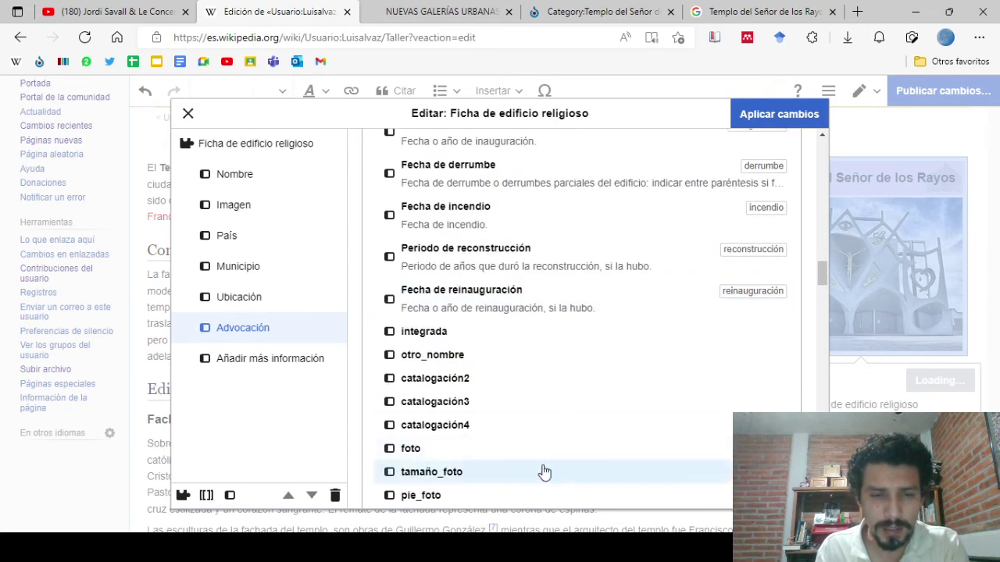
pyautogui.scroll(-2, 509, 357)
pyautogui.scroll(-8, 476, 320)
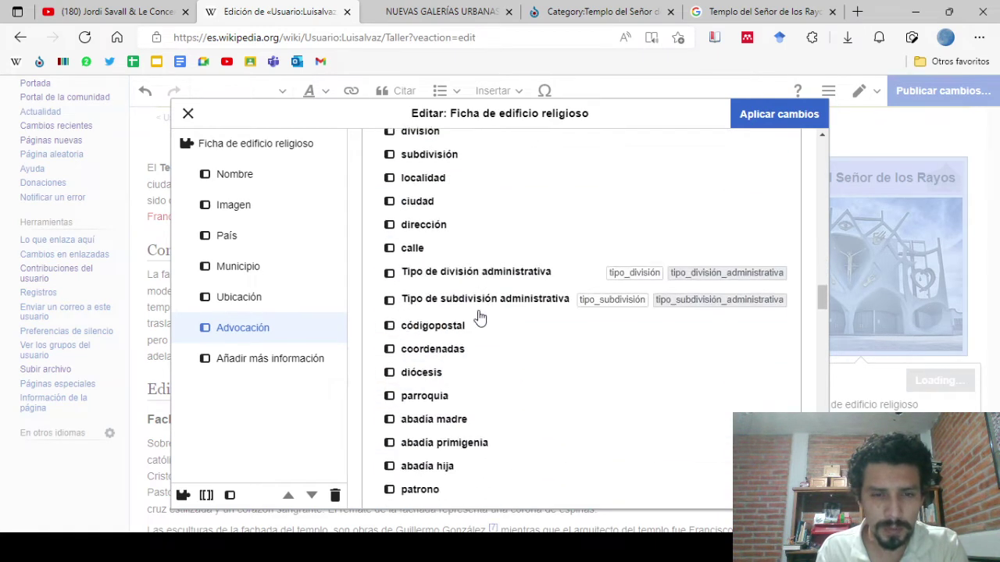
pyautogui.scroll(-2, 545, 454)
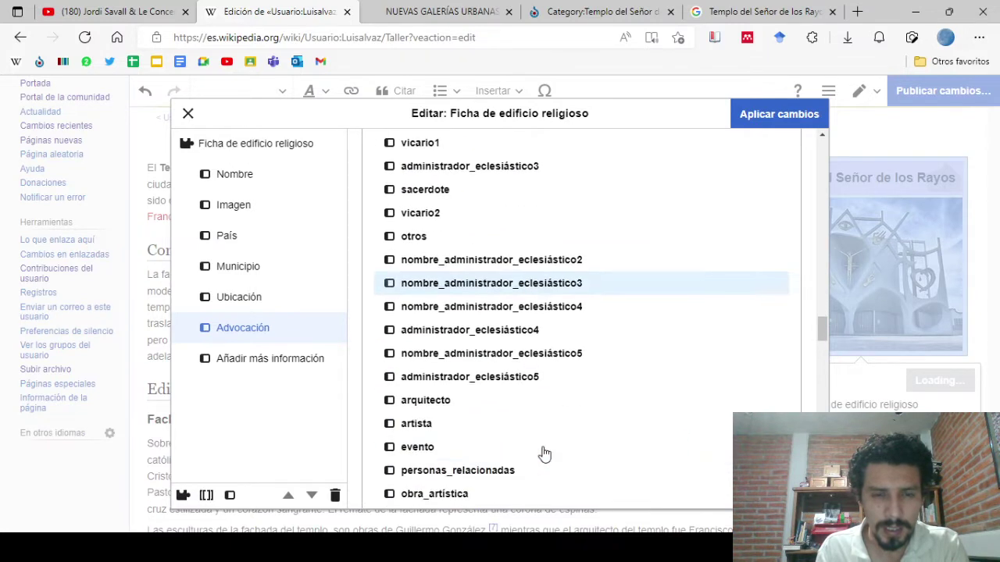
pyautogui.scroll(-2, 631, 492)
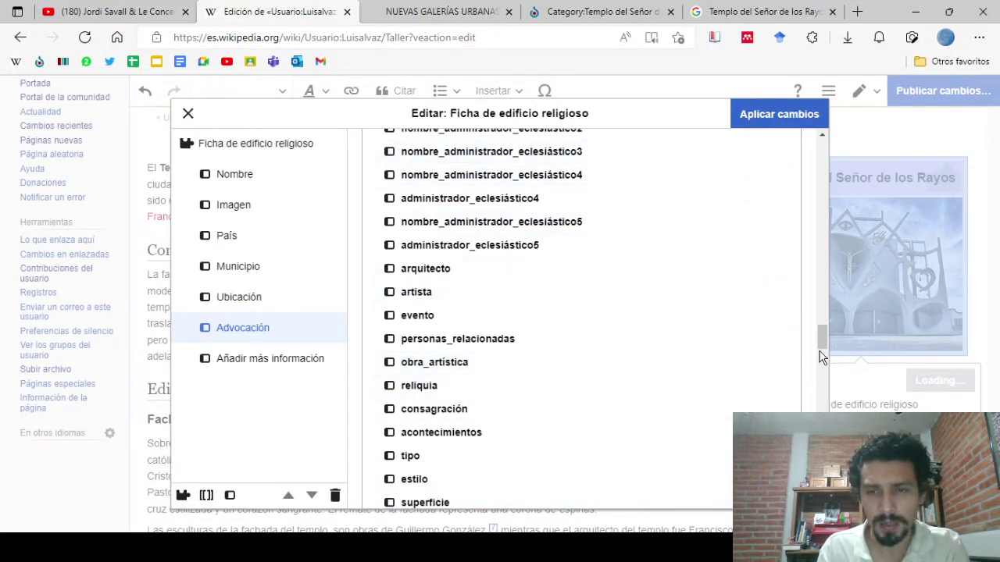
# Apply the infobox changes and review the draft's infobox, photos and references
pyautogui.moveTo(820, 339); pyautogui.dragTo(821, 139)
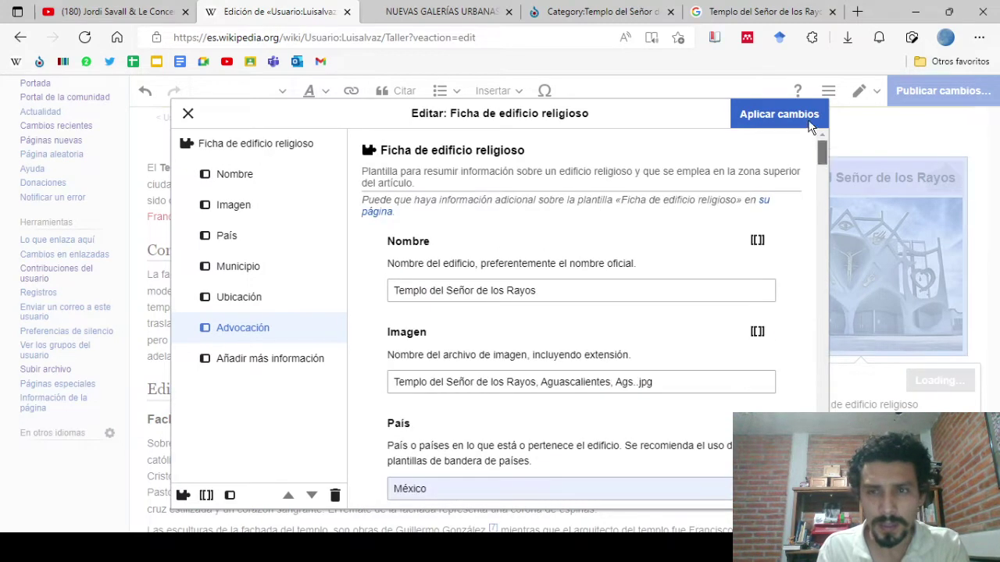
pyautogui.click(761, 115)
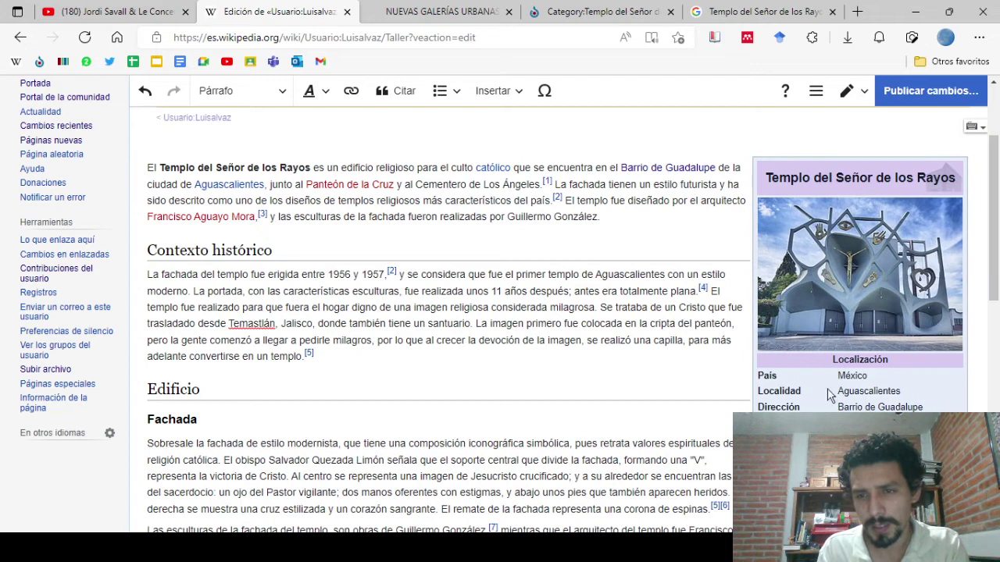
pyautogui.scroll(-3, 737, 364)
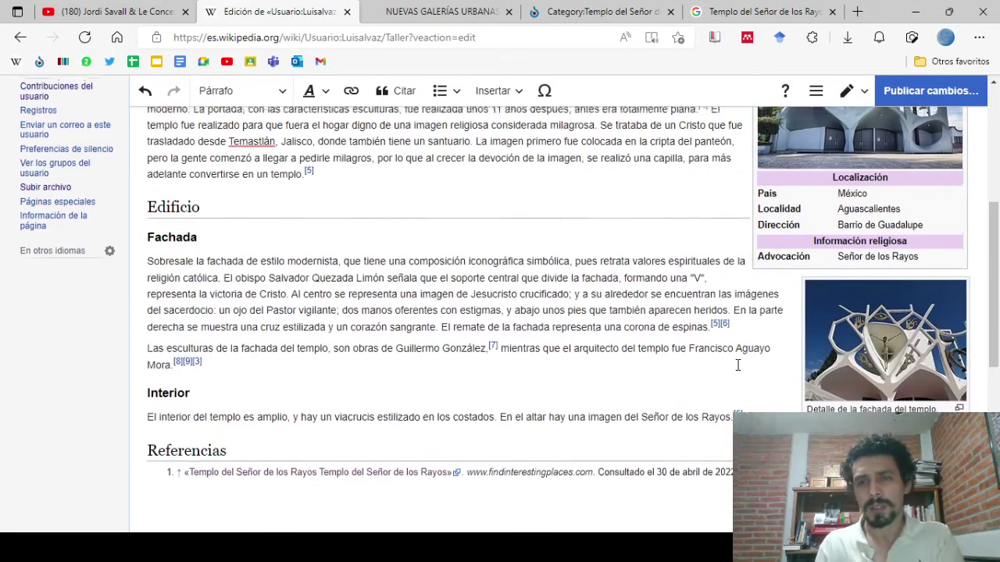
pyautogui.scroll(4, 736, 364)
pyautogui.scroll(-2, 737, 365)
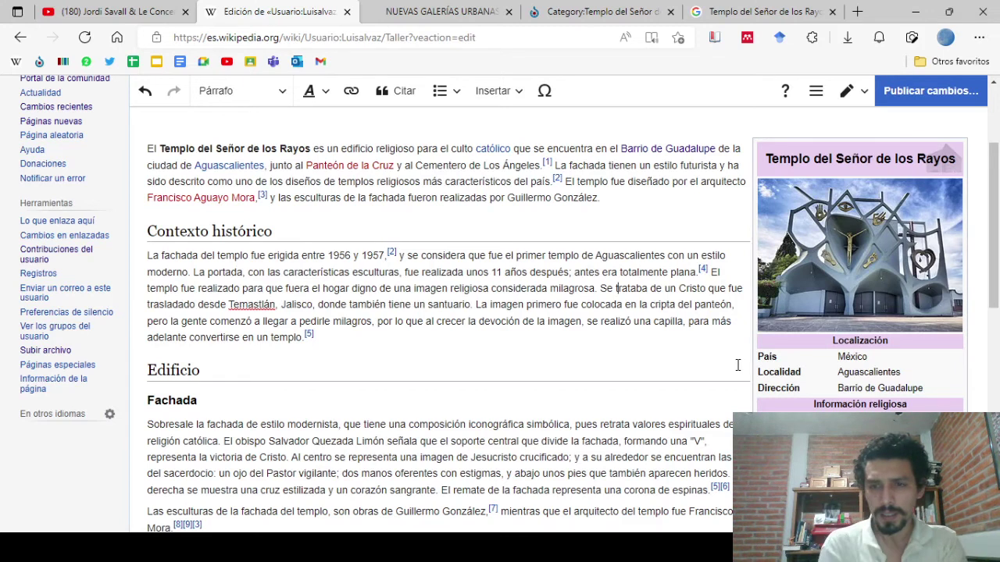
pyautogui.scroll(-5, 737, 365)
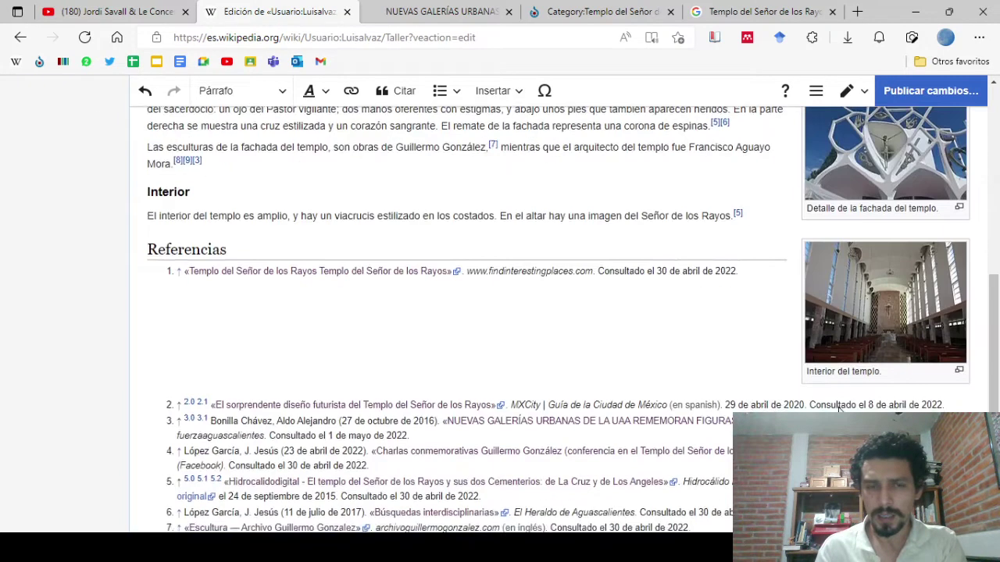
pyautogui.scroll(8, 722, 271)
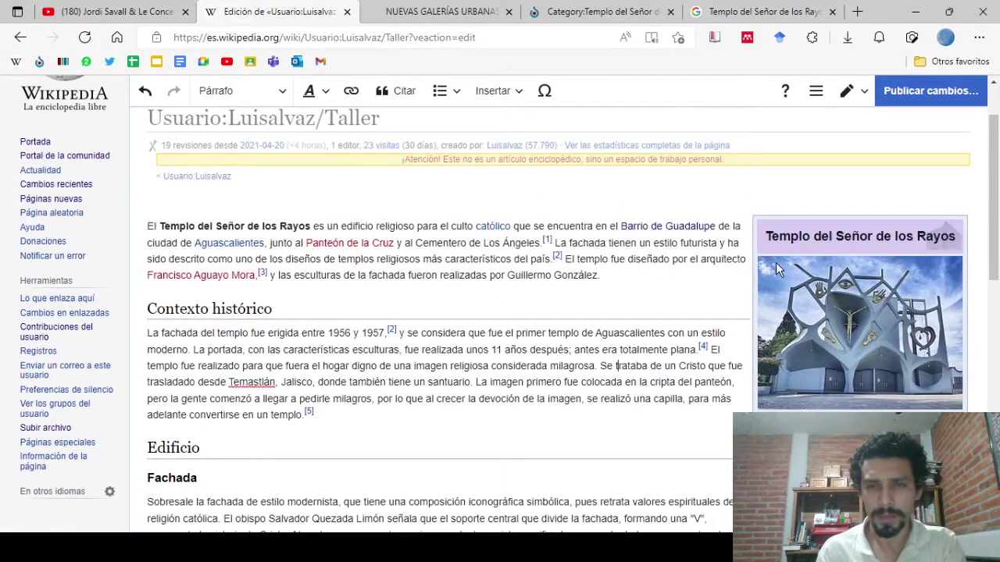
# Start inserting the "Ficha de persona" template at the beginning of the draft's introductory paragraph
pyautogui.click(899, 254)
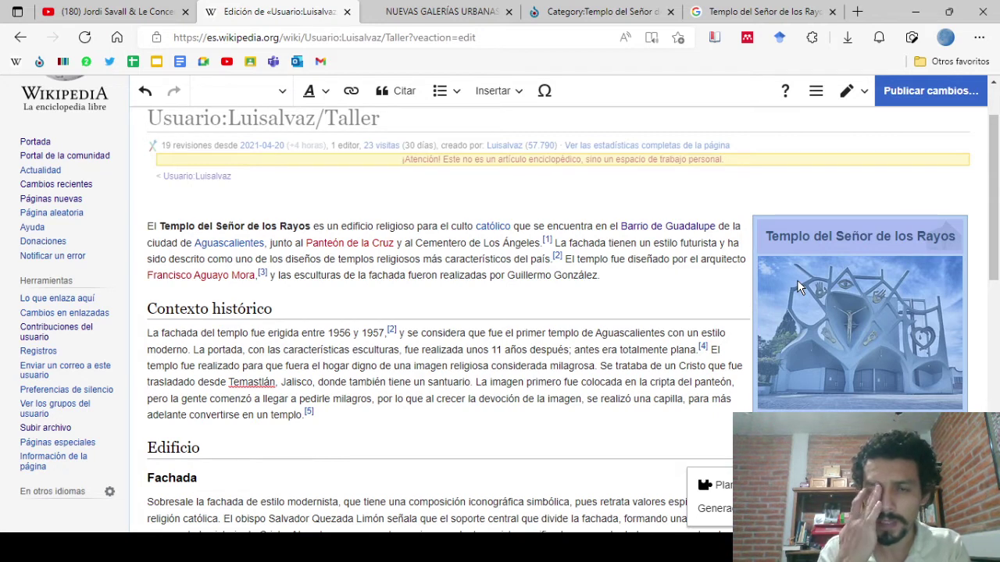
pyautogui.click(149, 228)
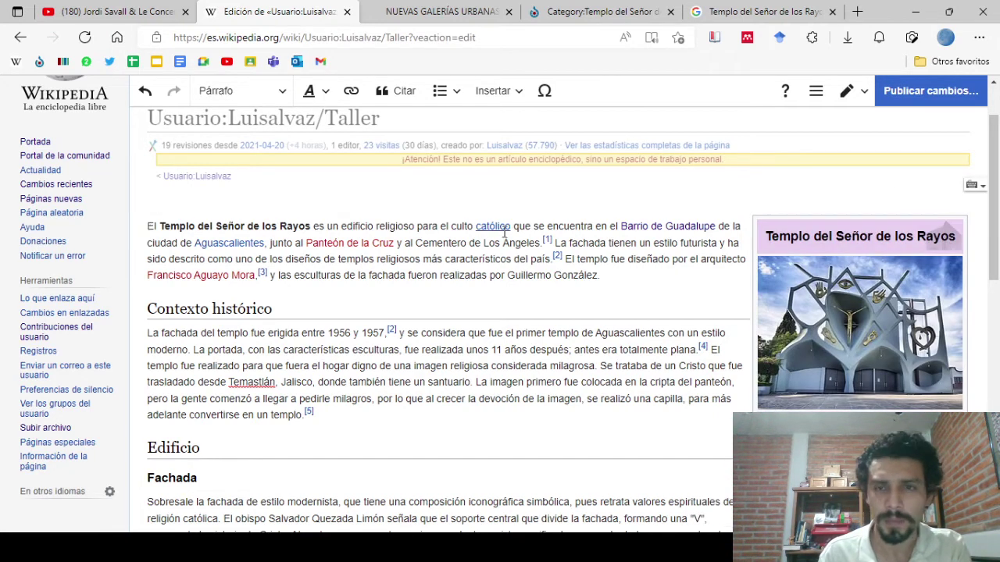
pyautogui.click(493, 88)
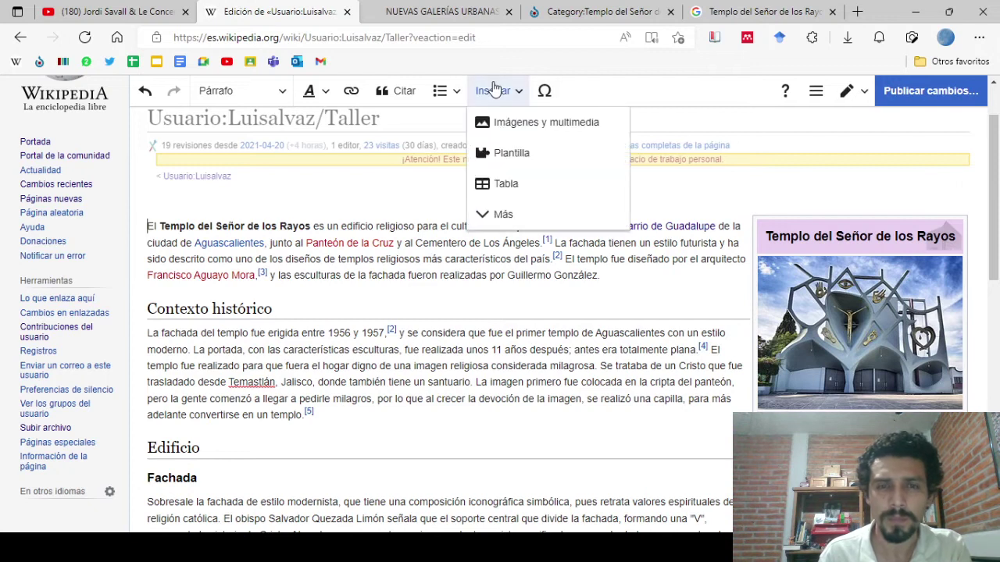
pyautogui.click(524, 153)
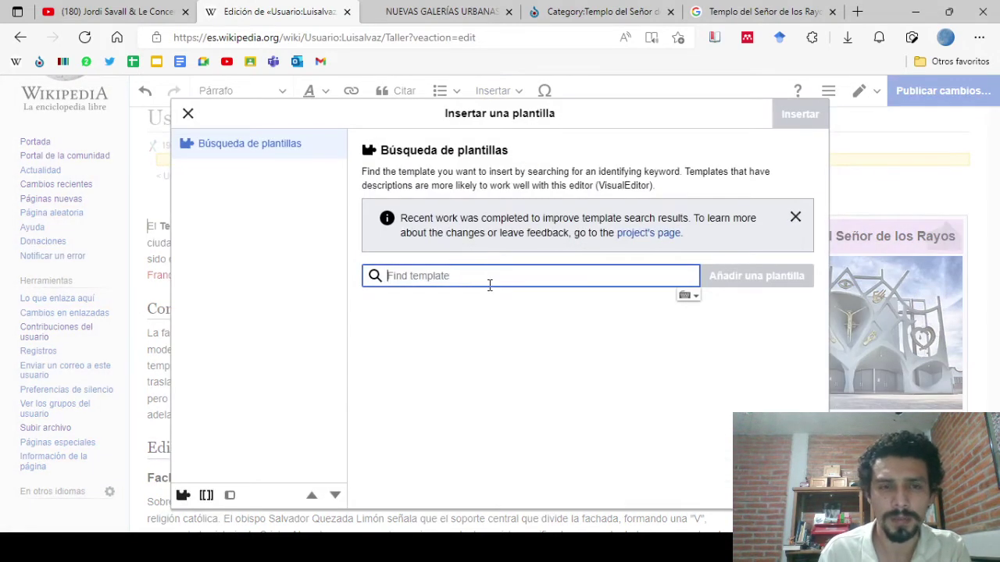
pyautogui.write('Ficha ')
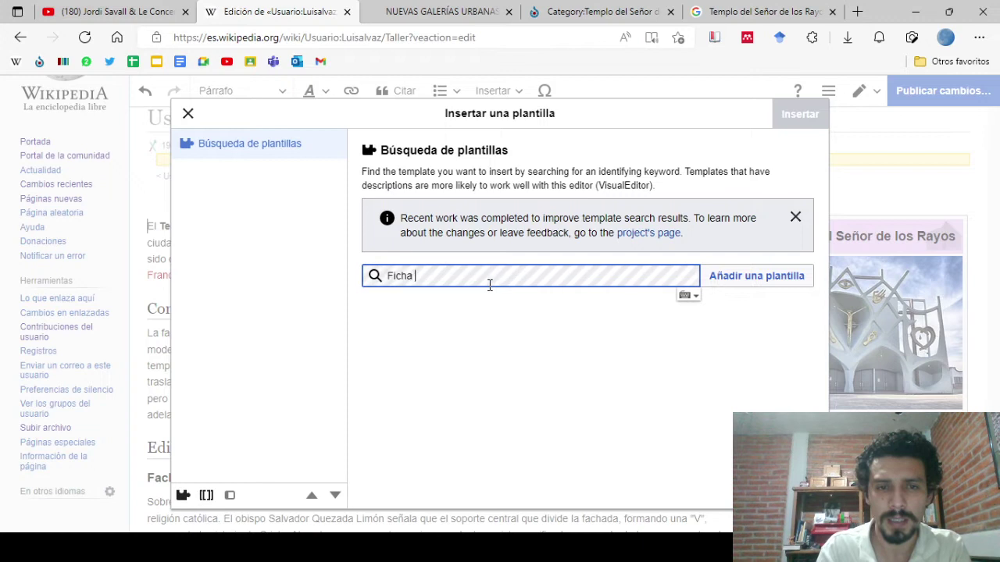
pyautogui.write('de pers')
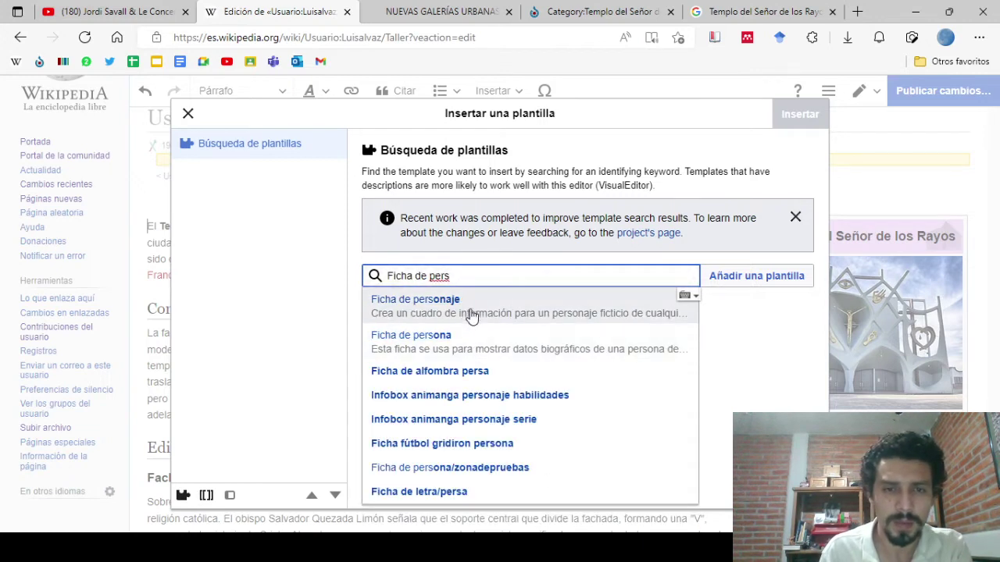
pyautogui.click(471, 343)
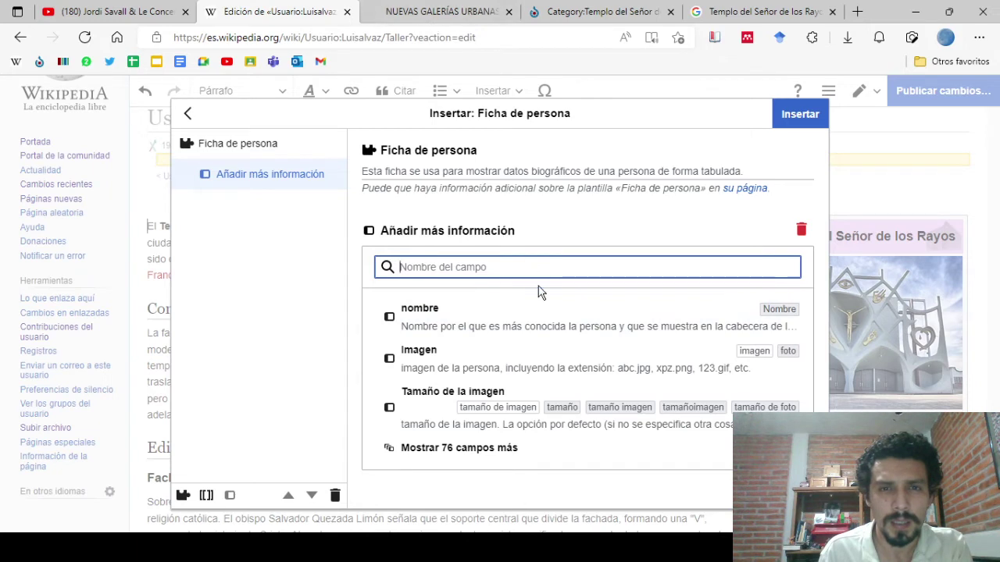
# Add the nombre field to the person infobox with the value "Refugio Reyes Rivas"
pyautogui.click(511, 320)
pyautogui.write('Refu')
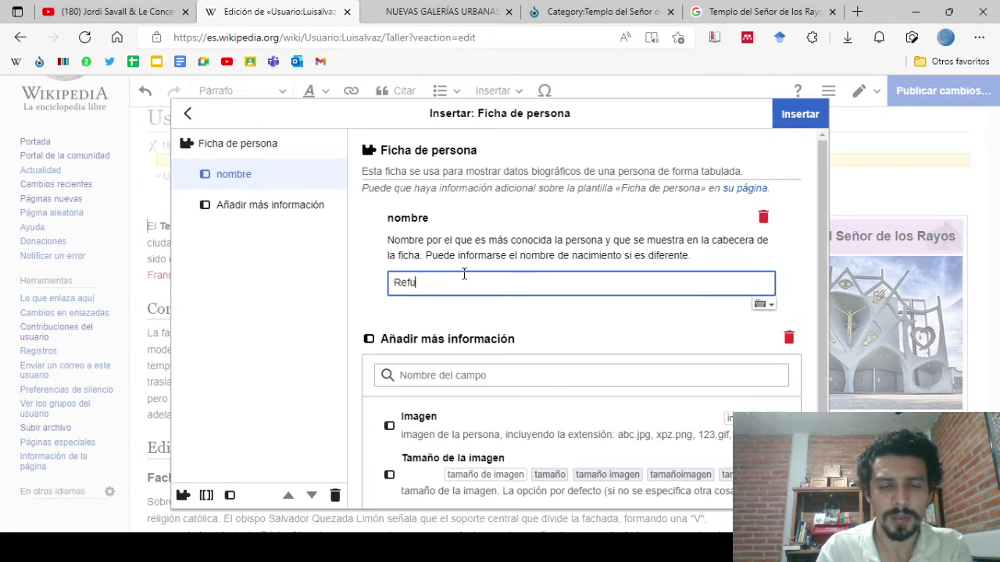
pyautogui.write('gio Reyes Rivas')
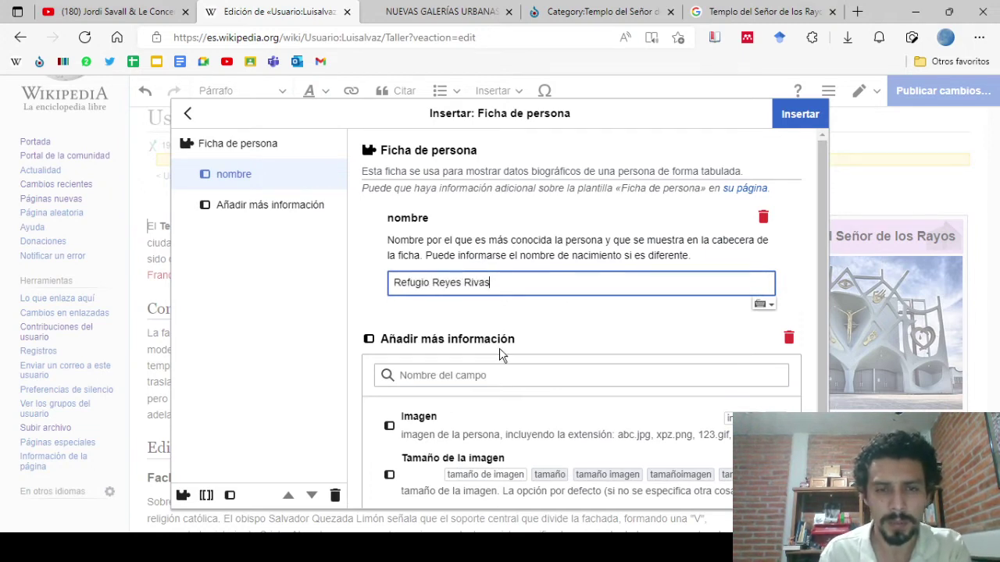
pyautogui.scroll(-2, 500, 355)
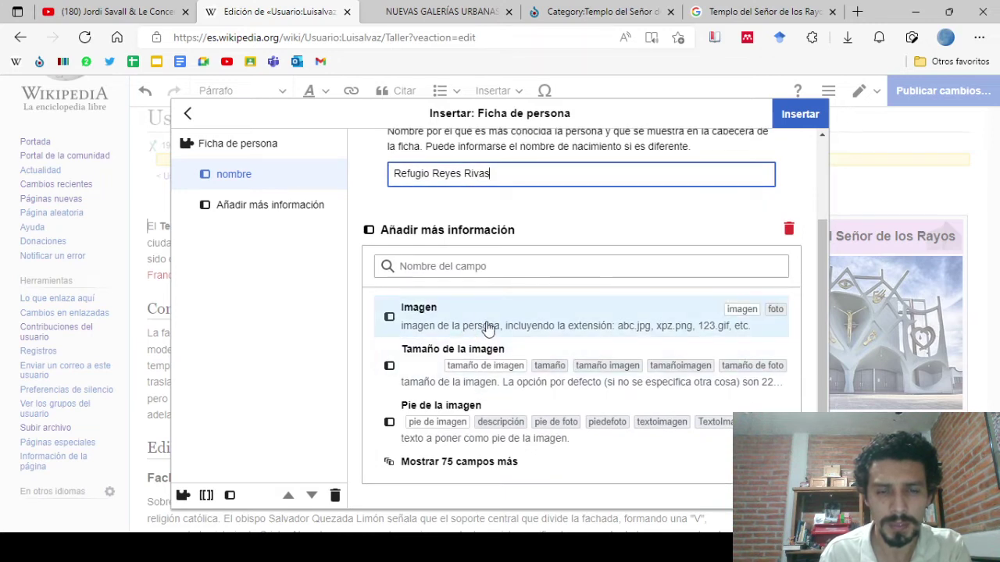
# Switch to Wikimedia Commons, search for "Refugio Reyes Rivas" and open the category of that name
pyautogui.click(598, 11)
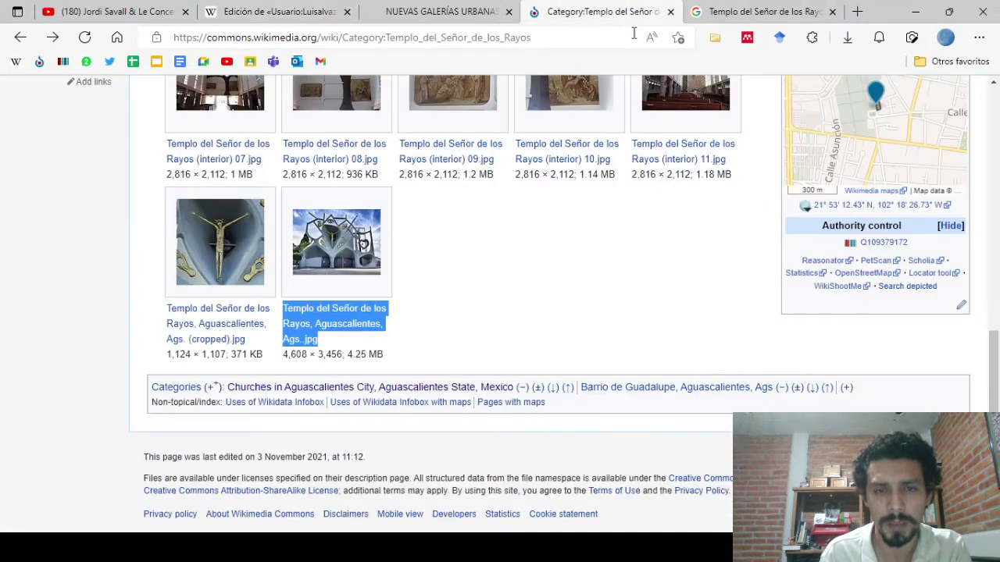
pyautogui.scroll(6, 752, 157)
pyautogui.click(829, 122)
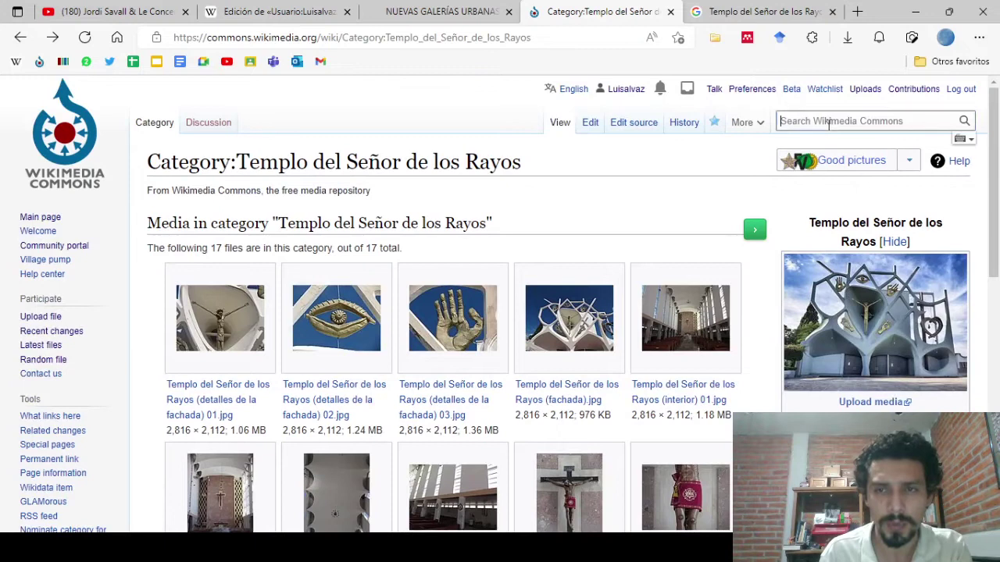
pyautogui.write('Refugio ')
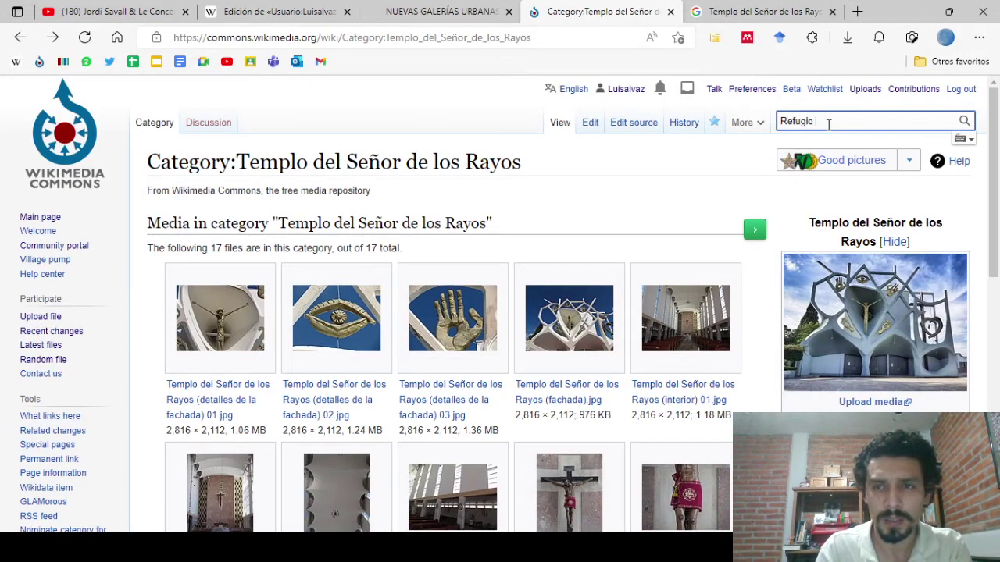
pyautogui.write('Reyes Rivas')
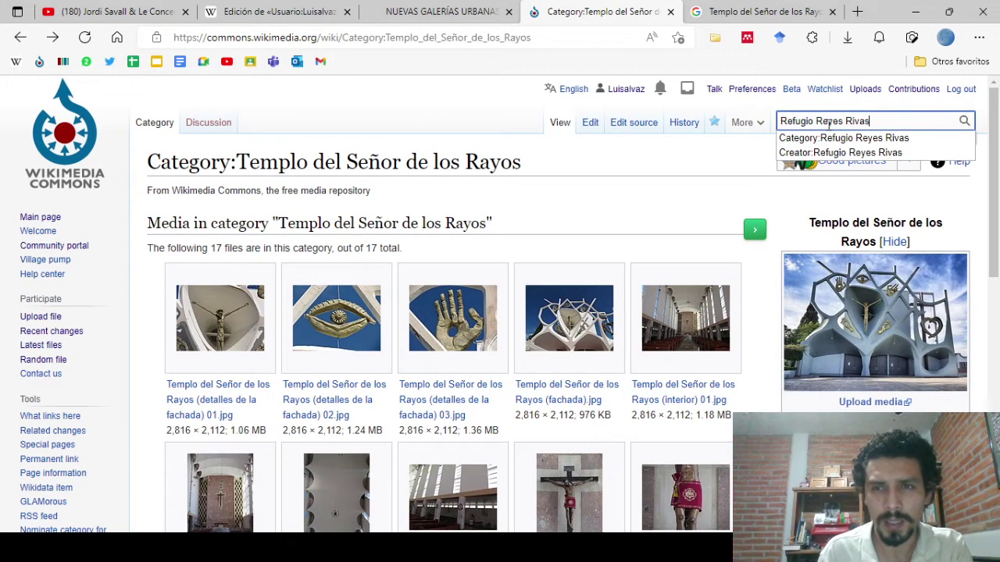
pyautogui.click(831, 139)
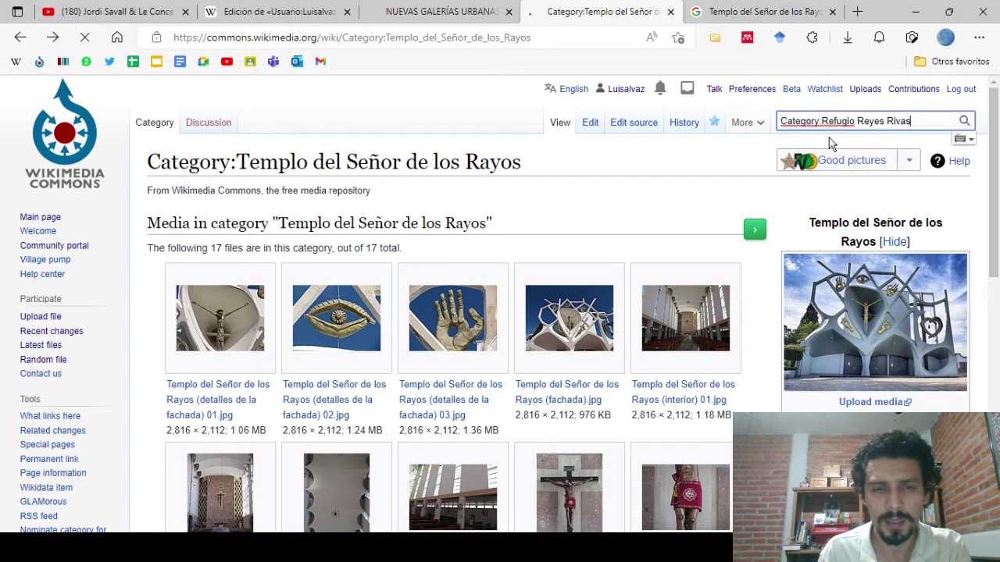
# Preview the architect's portrait and look through the category's media and subcategories for a suitable infobox image
pyautogui.scroll(-1, 814, 355)
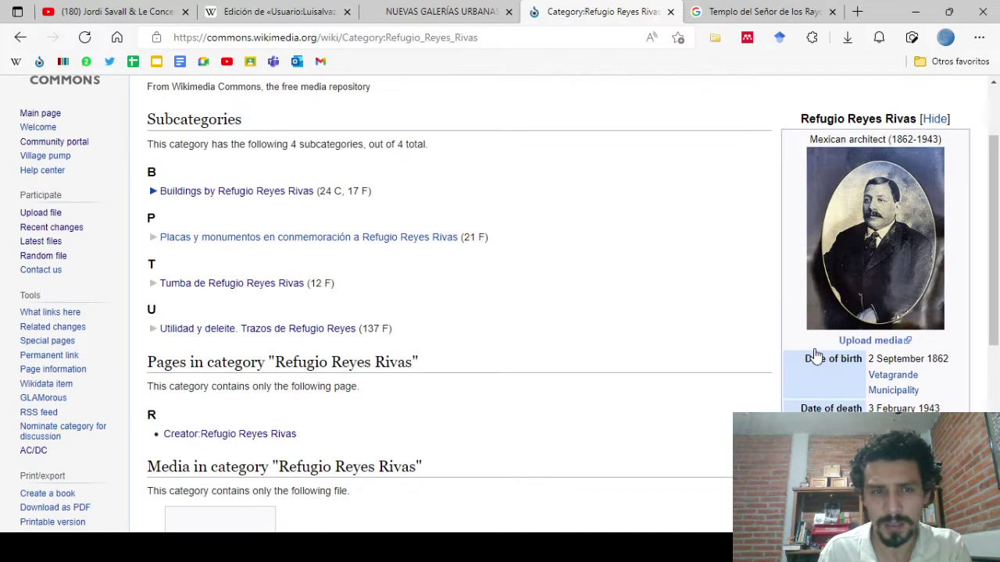
pyautogui.click(896, 305)
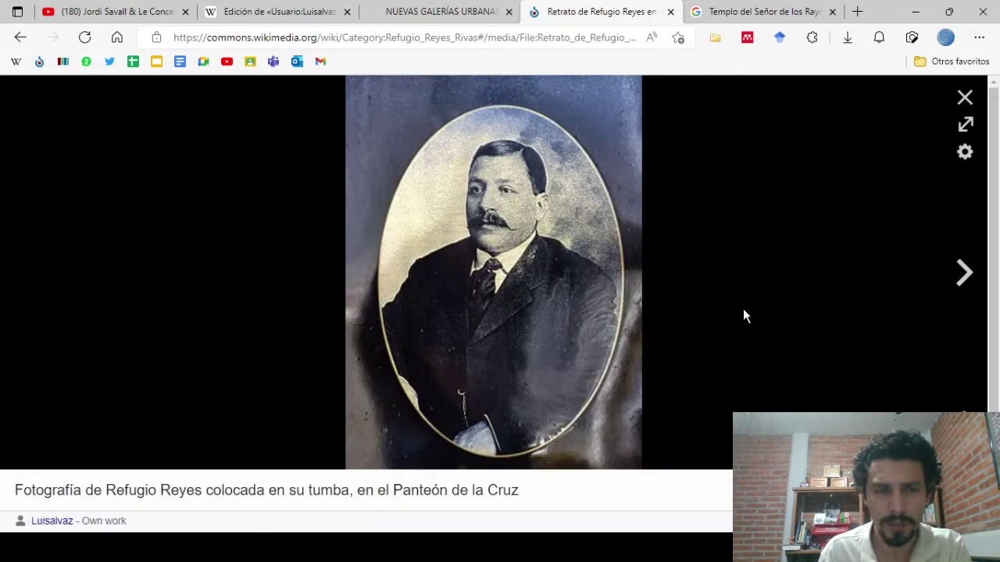
pyautogui.press('Escape')
pyautogui.scroll(-5, 514, 344)
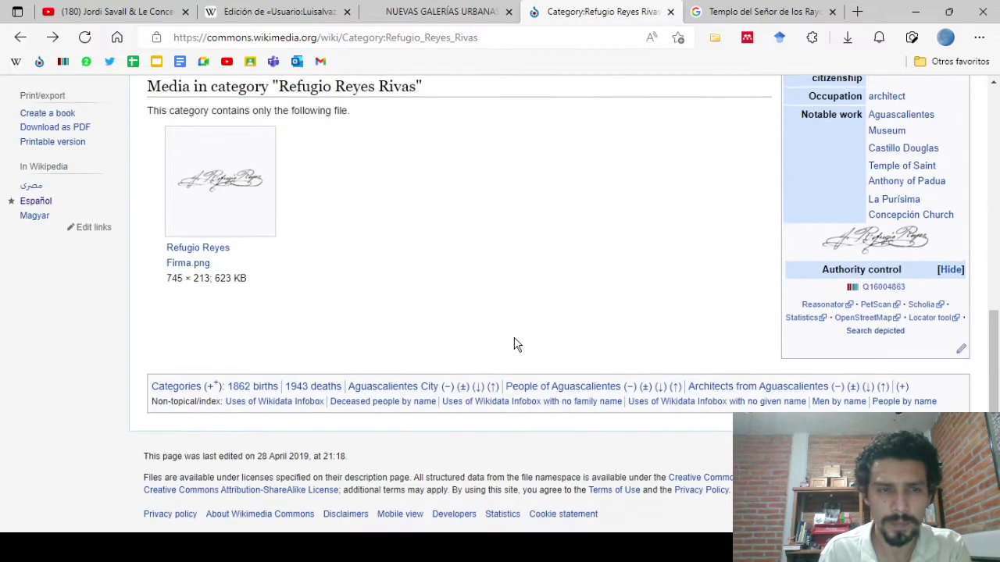
pyautogui.scroll(3, 514, 343)
pyautogui.scroll(2, 514, 344)
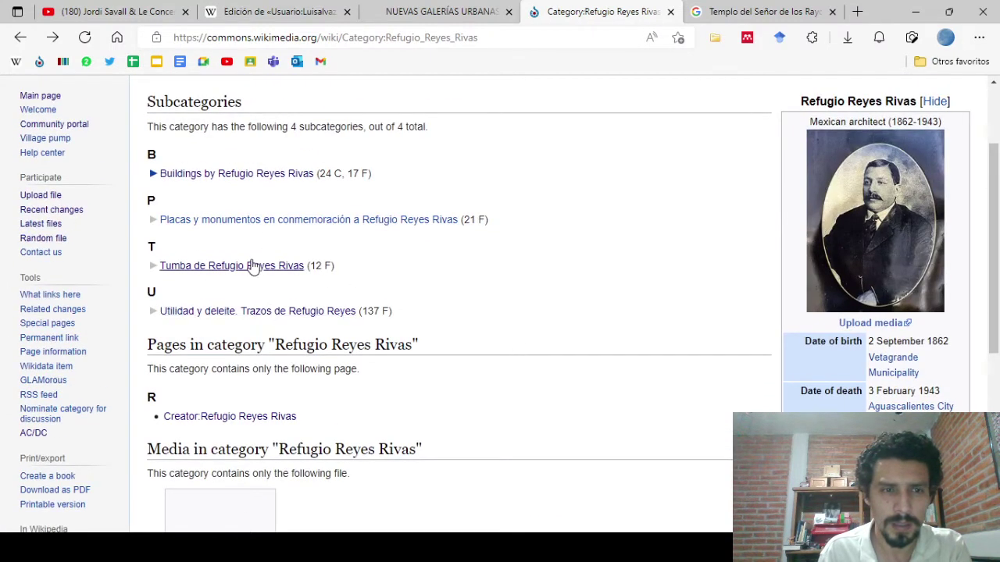
# Open the subcategory of commemorative plaques and monuments and copy the file name "Monumento a Refugio Reyes Rivas 1.JPG"
pyautogui.click(271, 222)
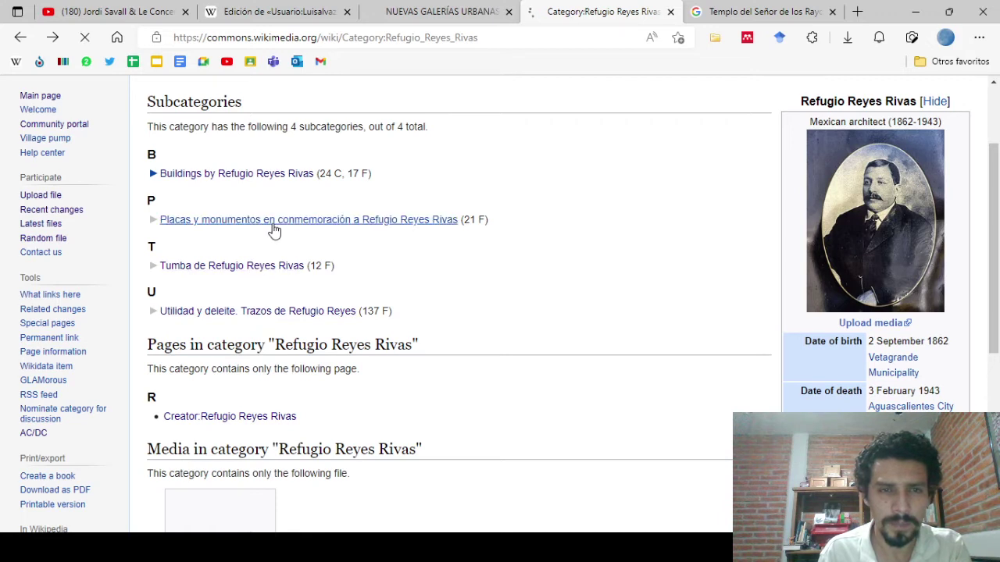
pyautogui.scroll(-6, 331, 344)
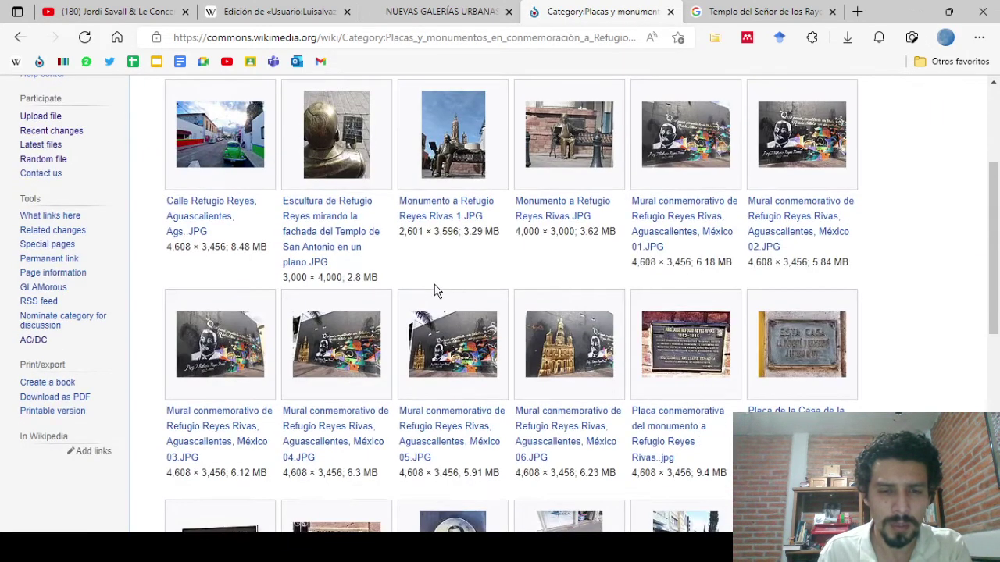
pyautogui.scroll(-1, 480, 356)
pyautogui.scroll(5, 480, 355)
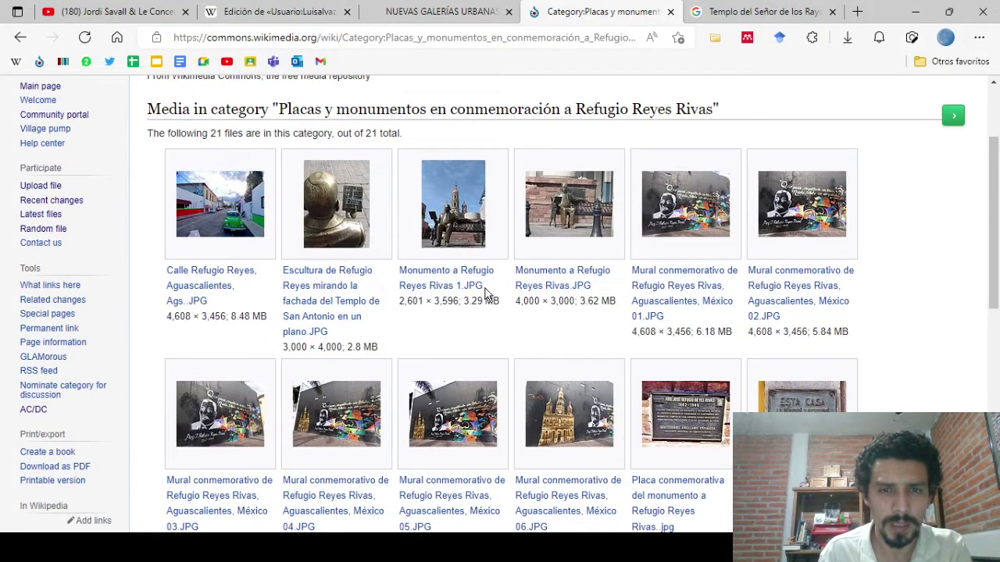
pyautogui.moveTo(485, 290); pyautogui.dragTo(399, 270)
pyautogui.hotkey('ctrl', 'c')
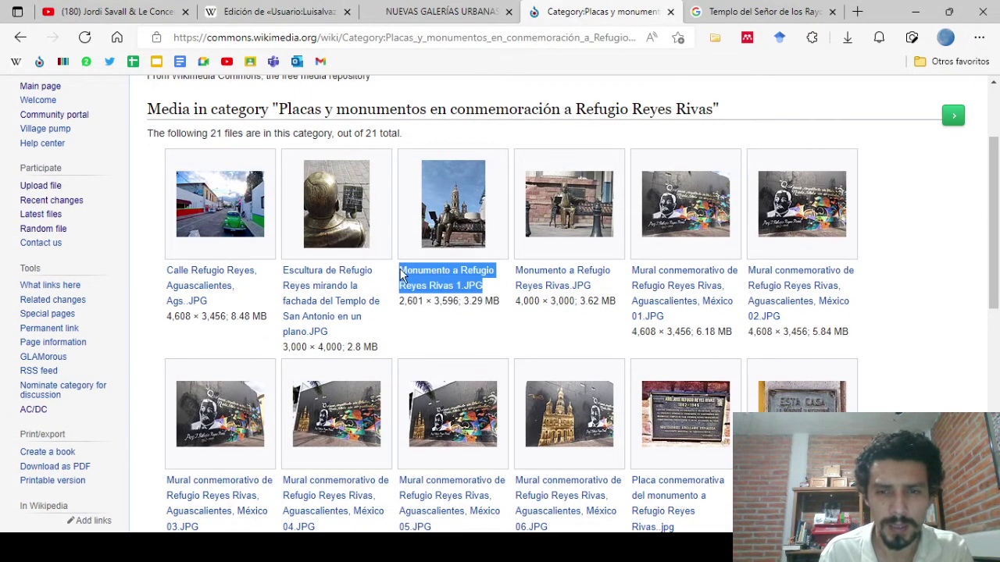
# Add the Imagen field to the draft's person infobox with the value "Monumento a Refugio Reyes Rivas 1.JPG"
pyautogui.hotkey('ctrl', '2')
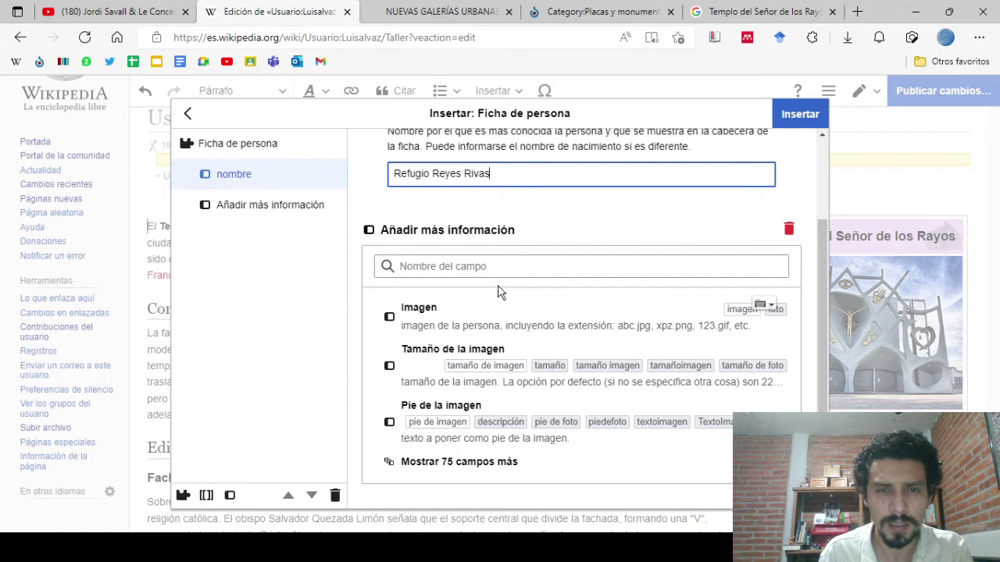
pyautogui.click(438, 332)
pyautogui.hotkey('ctrl', 'v')
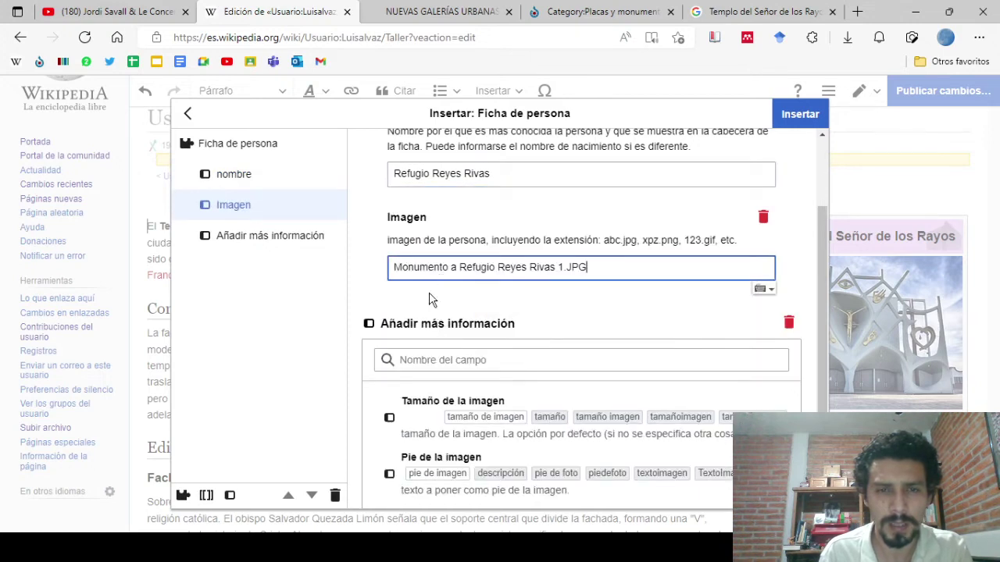
# Find the Fecha de nacimiento field by searching for "fecha" and add it to the person infobox
pyautogui.scroll(-1, 399, 318)
pyautogui.scroll(-1, 399, 319)
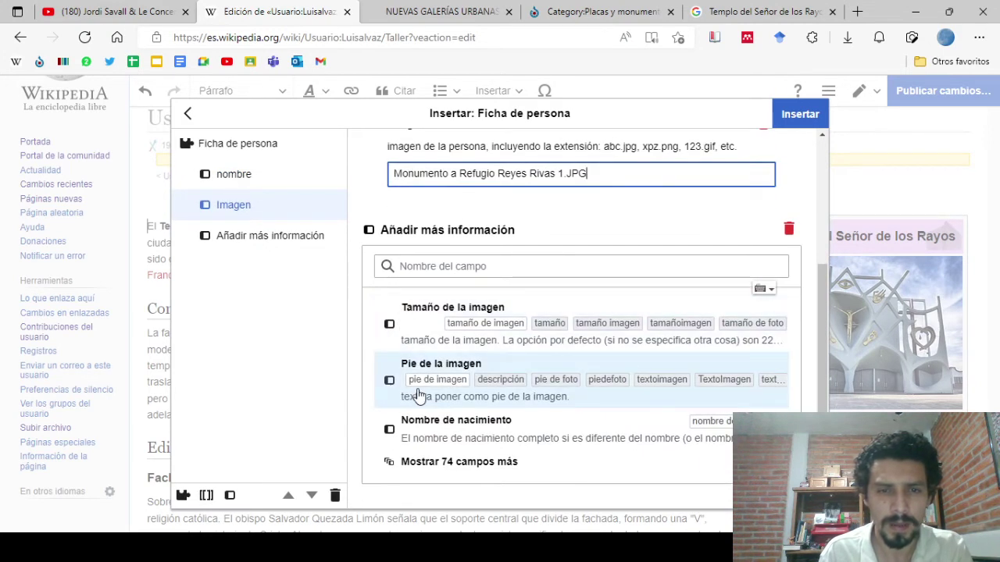
pyautogui.click(410, 265)
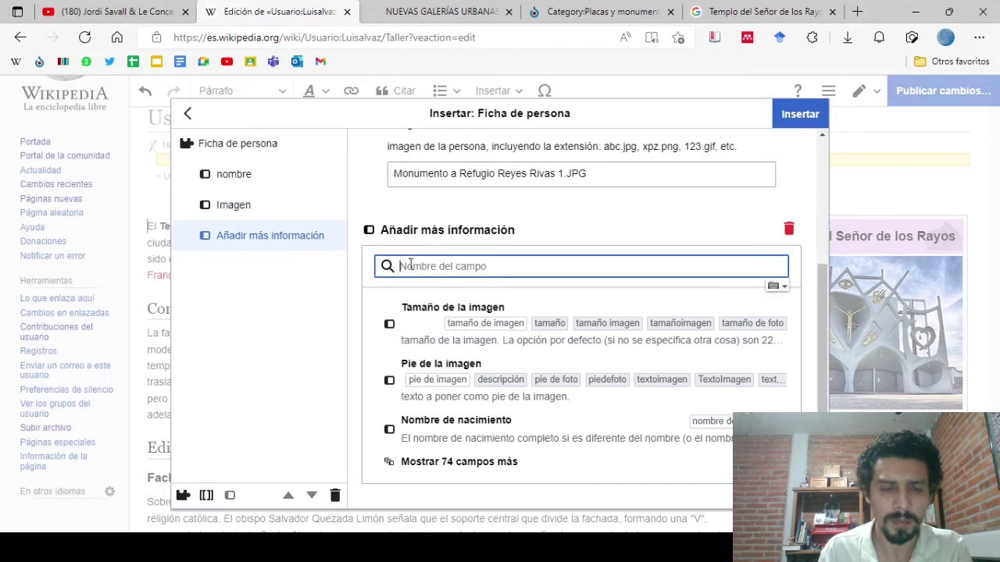
pyautogui.write('fecha')
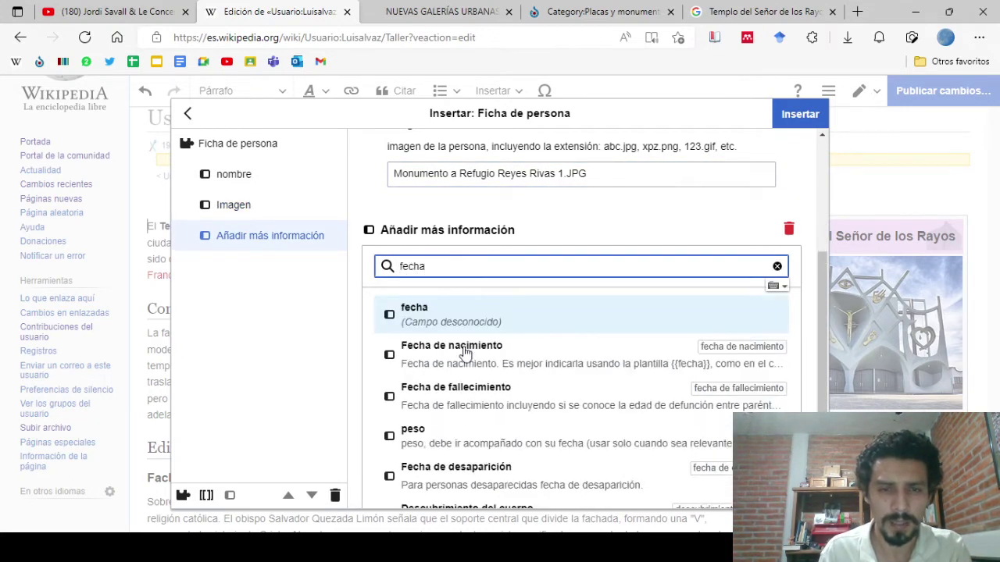
pyautogui.click(471, 355)
# Return to the Refugio Reyes Rivas category on Wikimedia Commons and look up his date of birth
pyautogui.hotkey('ctrl', 'Tab')
pyautogui.hotkey('ctrl', 'Tab')
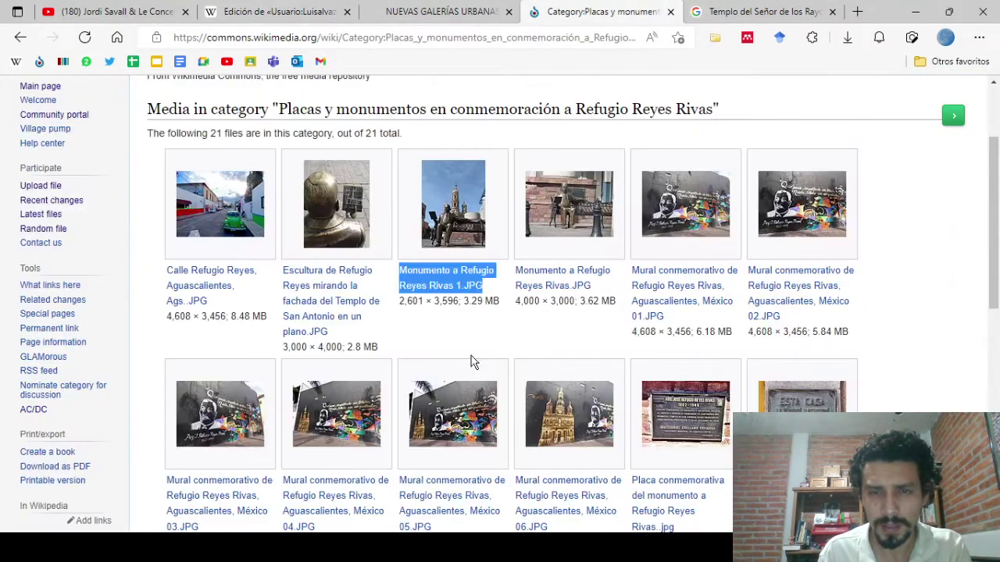
pyautogui.hotkey('ctrl', 'shift', 'Tab')
pyautogui.hotkey('ctrl', 'shift', 'Tab')
pyautogui.hotkey('ctrl', 'Tab')
pyautogui.hotkey('ctrl', 'Tab')
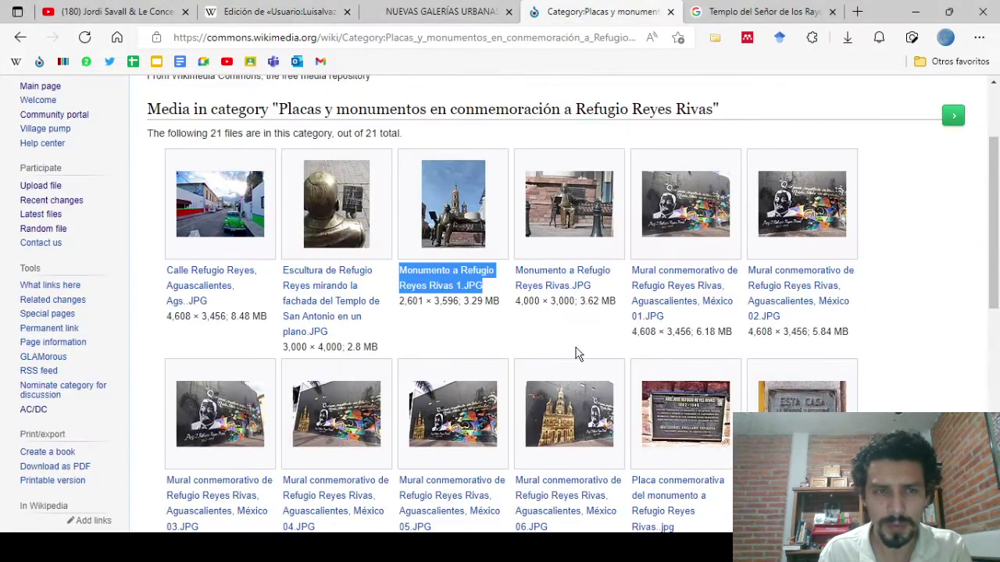
pyautogui.click(20, 37)
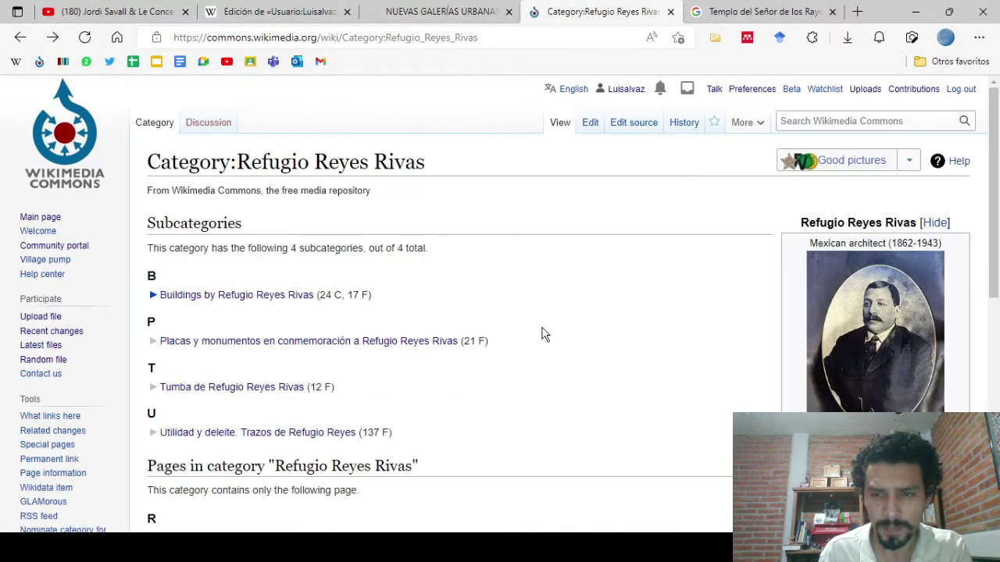
pyautogui.scroll(-2, 547, 336)
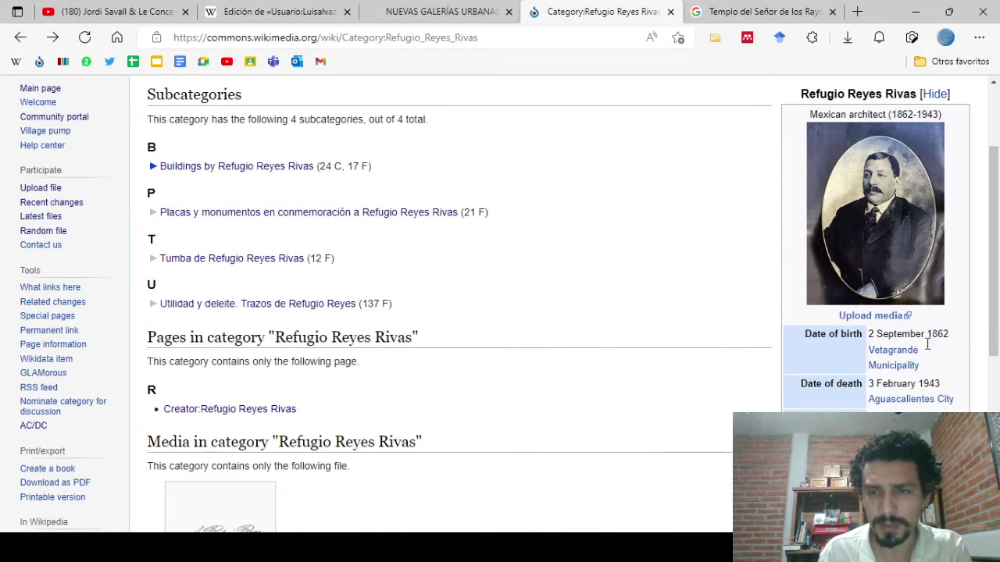
# Fill in the Fecha de nacimiento field with the architect's date of birth, written out in Spanish
pyautogui.hotkey('ctrl', 'shift', 'Tab')
pyautogui.hotkey('ctrl', 'shift', 'Tab')
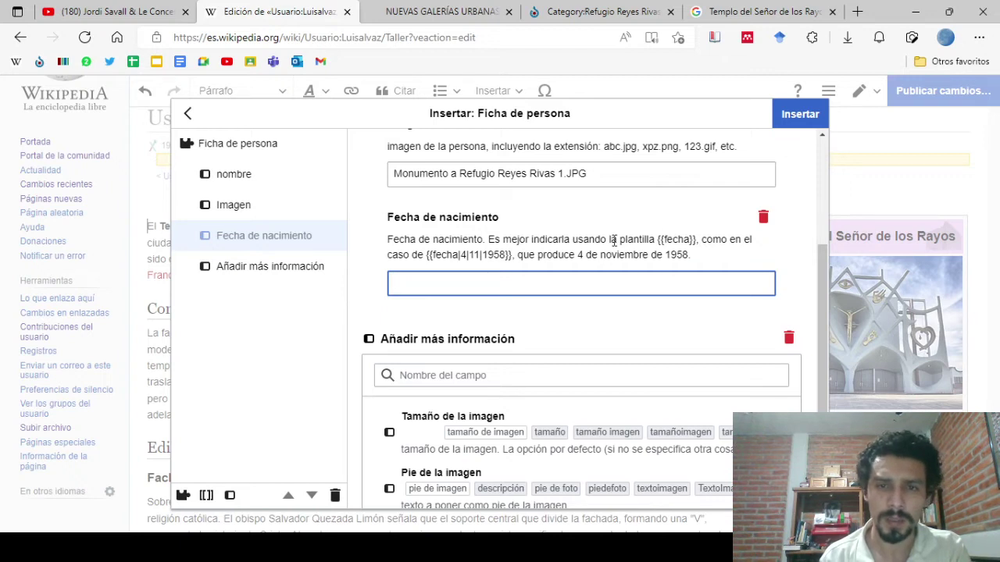
pyautogui.write('2')
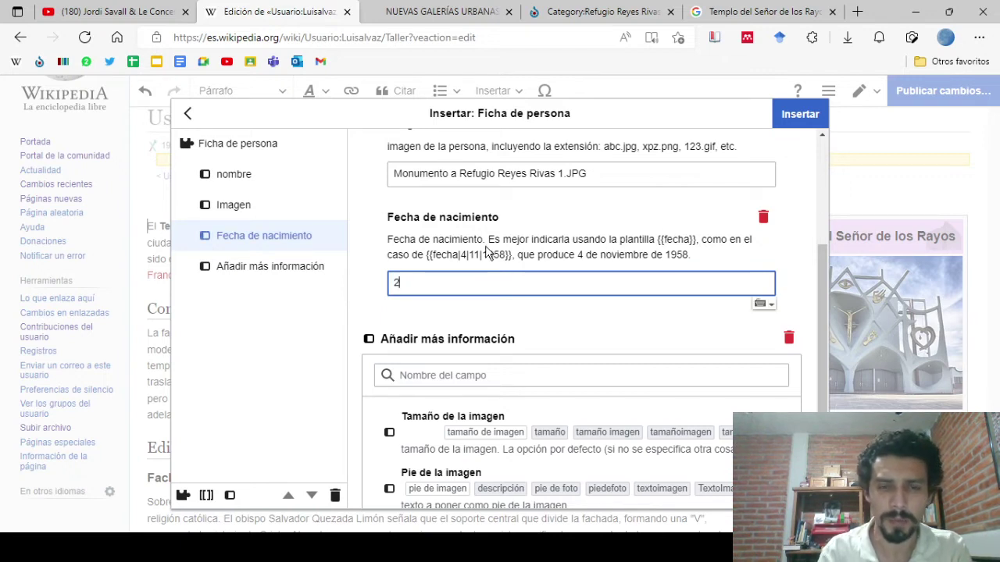
pyautogui.write(' de septiembre de 1862')
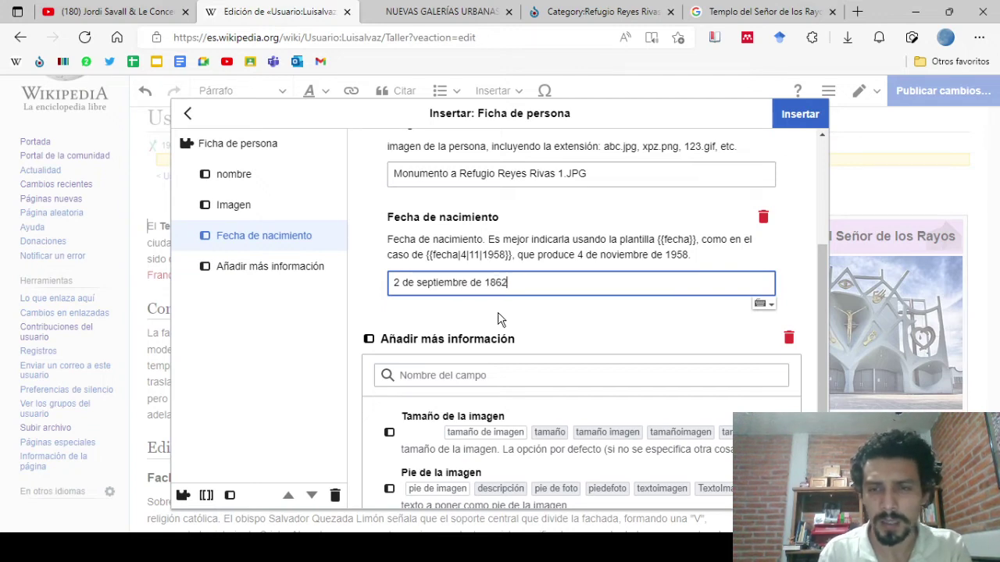
# Check the date of death on Commons and add the Fecha de fallecimiento field with the value "3 de febrero de 1943"
pyautogui.hotkey('ctrl', 'Tab')
pyautogui.hotkey('ctrl', 'Tab')
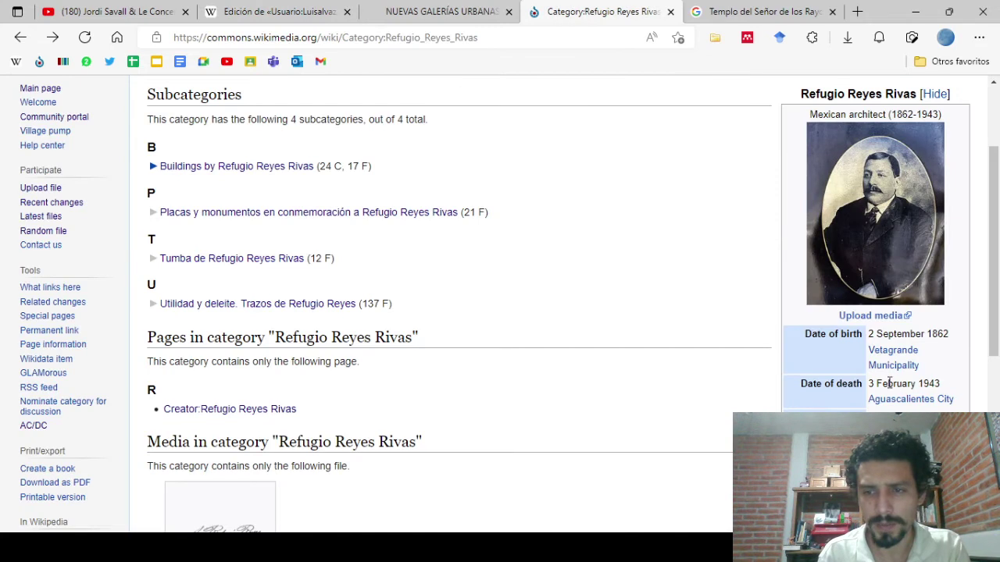
pyautogui.hotkey('ctrl', 'shift', 'Tab')
pyautogui.hotkey('ctrl', 'shift', 'Tab')
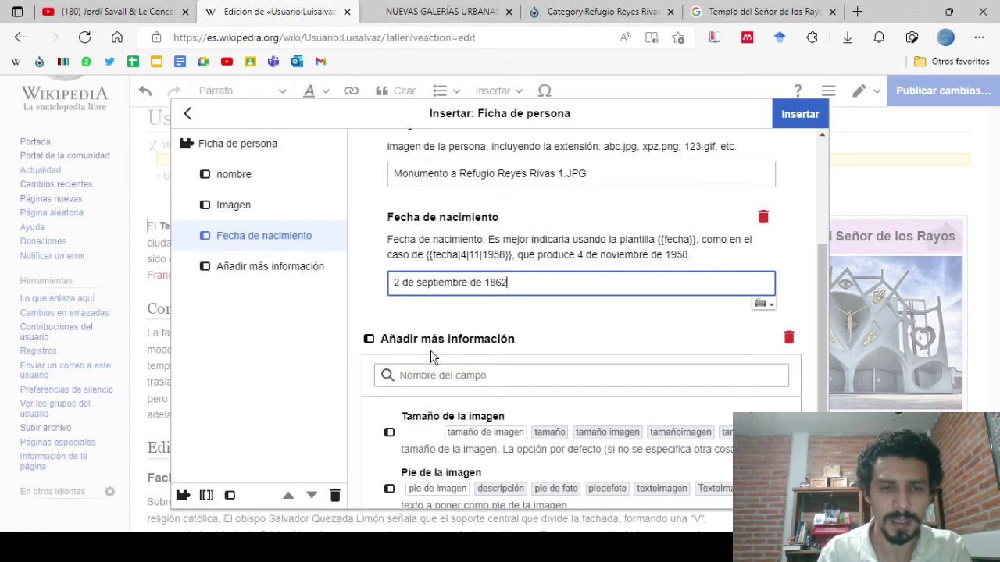
pyautogui.click(435, 375)
pyautogui.write('fec')
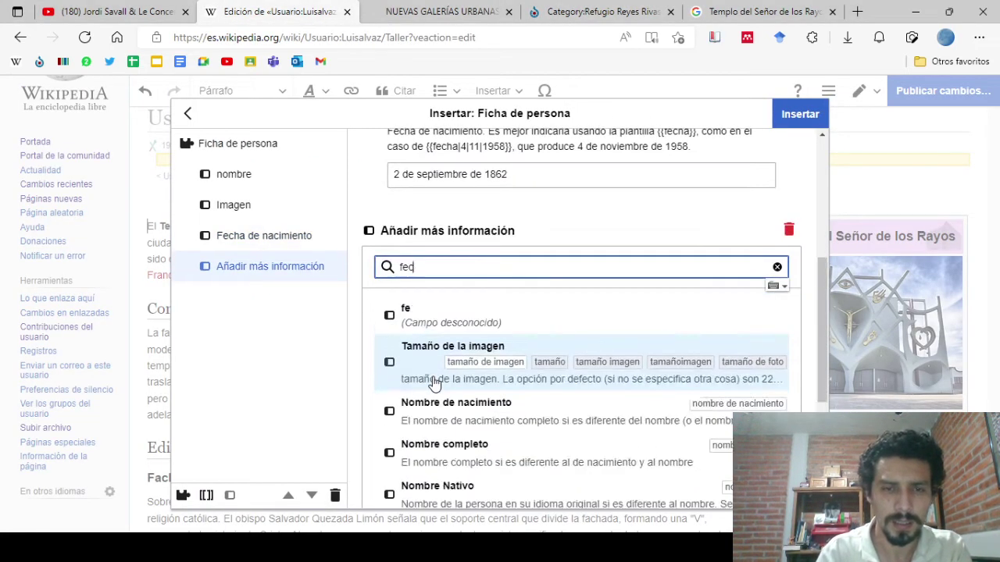
pyautogui.write('ha d')
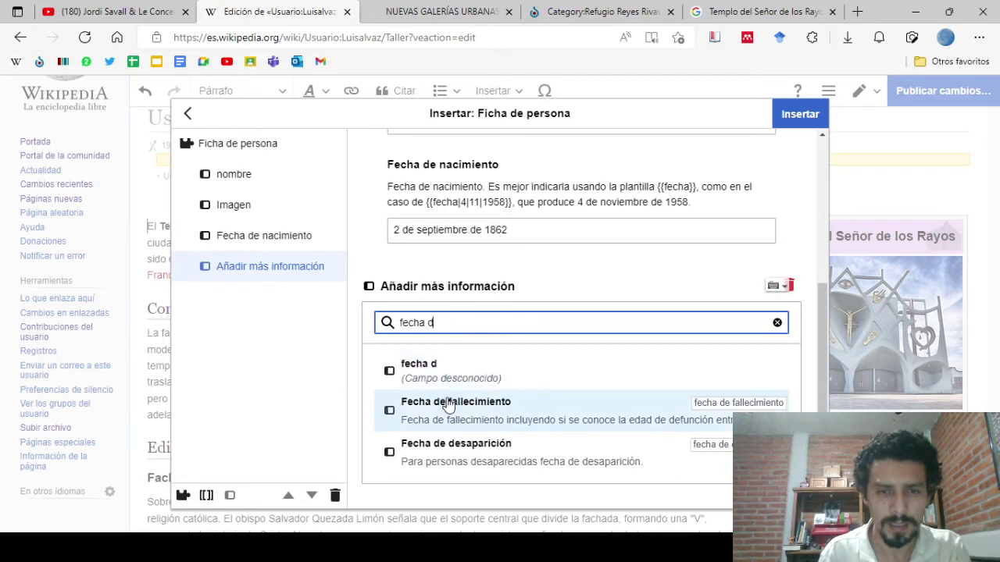
pyautogui.click(449, 406)
pyautogui.write('3 de febrero de 1943')
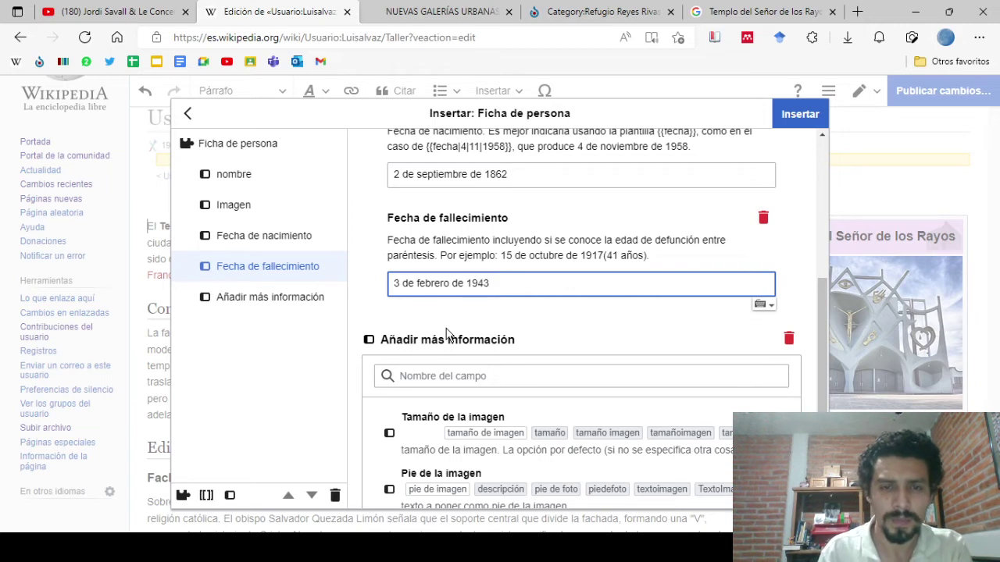
# Add the Lugar de nacimiento field to the person infobox with the value "Sauceda la Borda, Zacatecas"
pyautogui.click(443, 379)
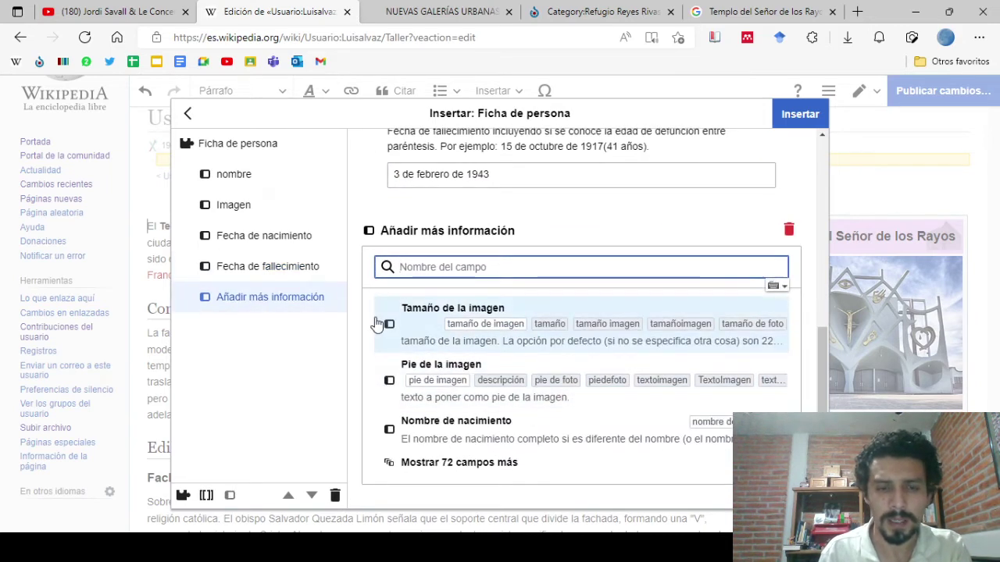
pyautogui.write('lugar')
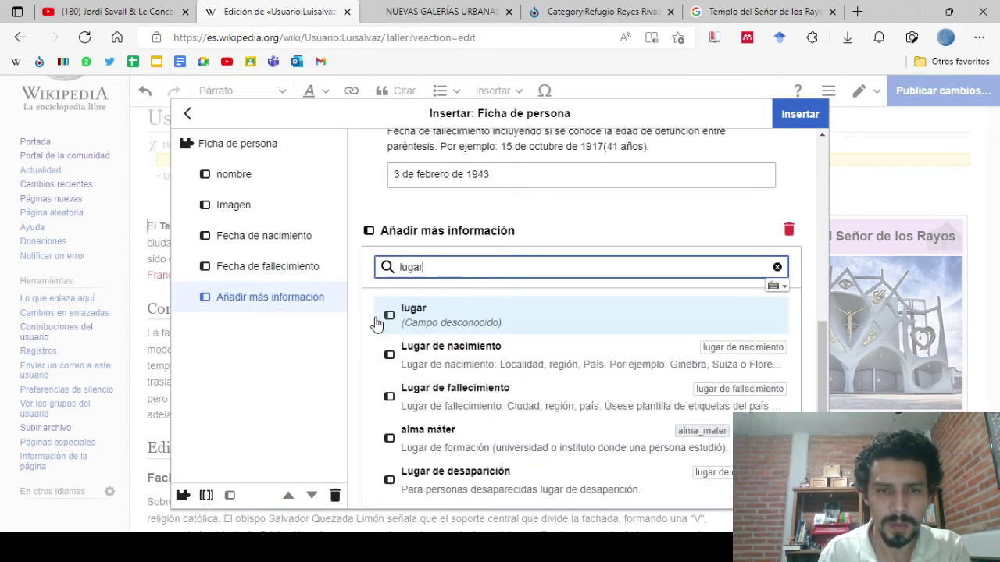
pyautogui.click(399, 353)
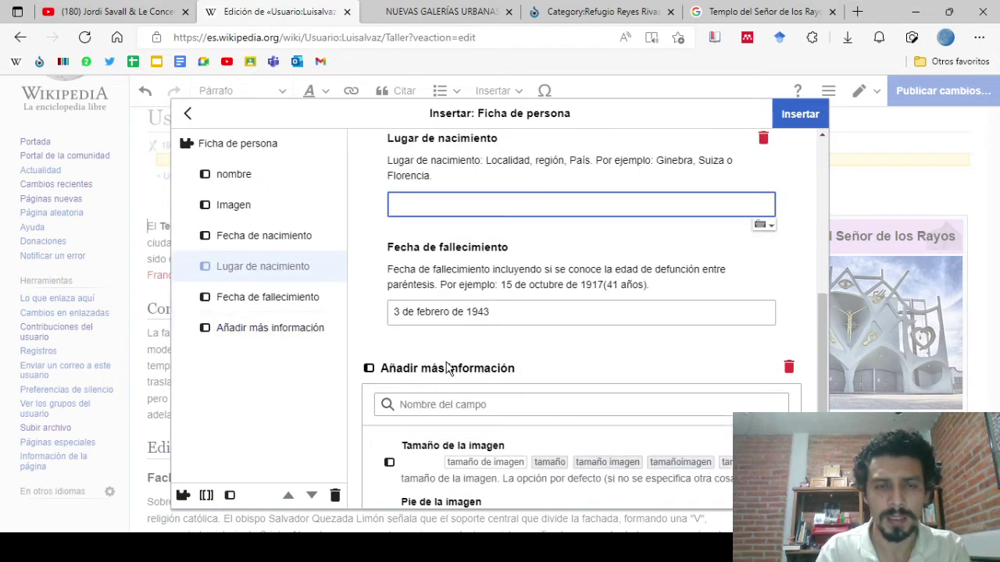
pyautogui.write('Sauceda la Borda, Zacatecas')
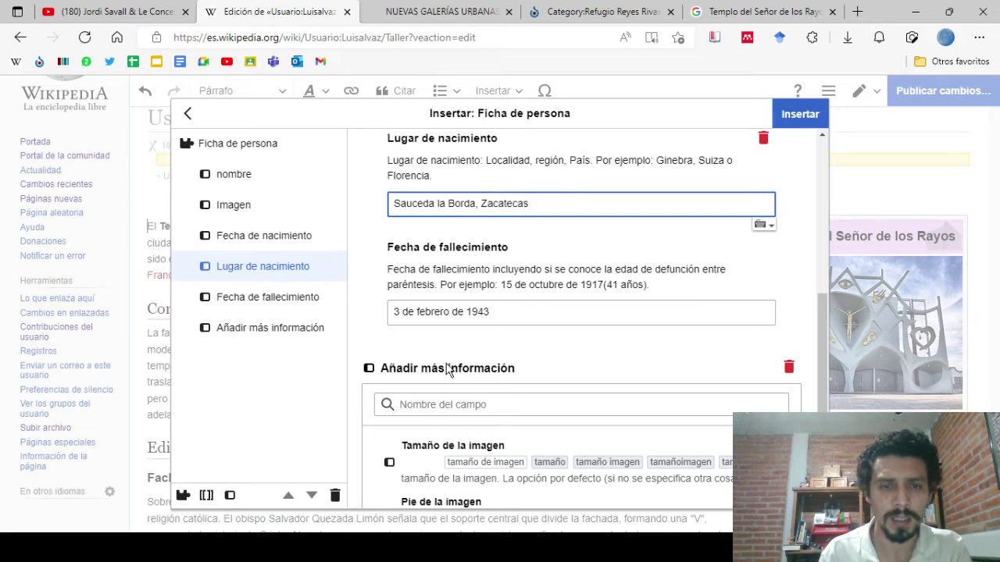
# Add the Lugar de fallecimiento field to the person infobox with the value "Aguascalientes, Ags."
pyautogui.click(431, 405)
pyautogui.write('luga')
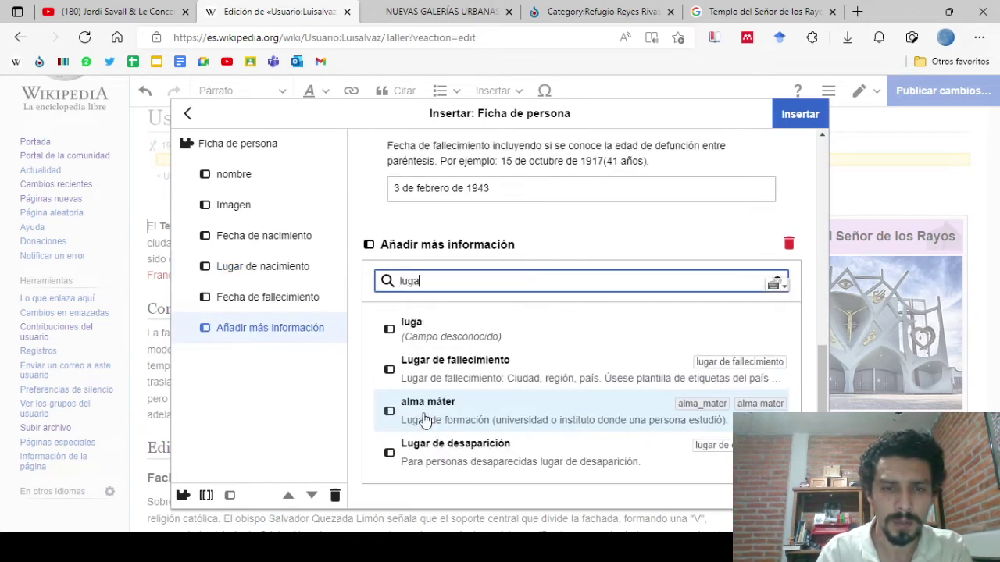
pyautogui.write('r')
pyautogui.click(447, 378)
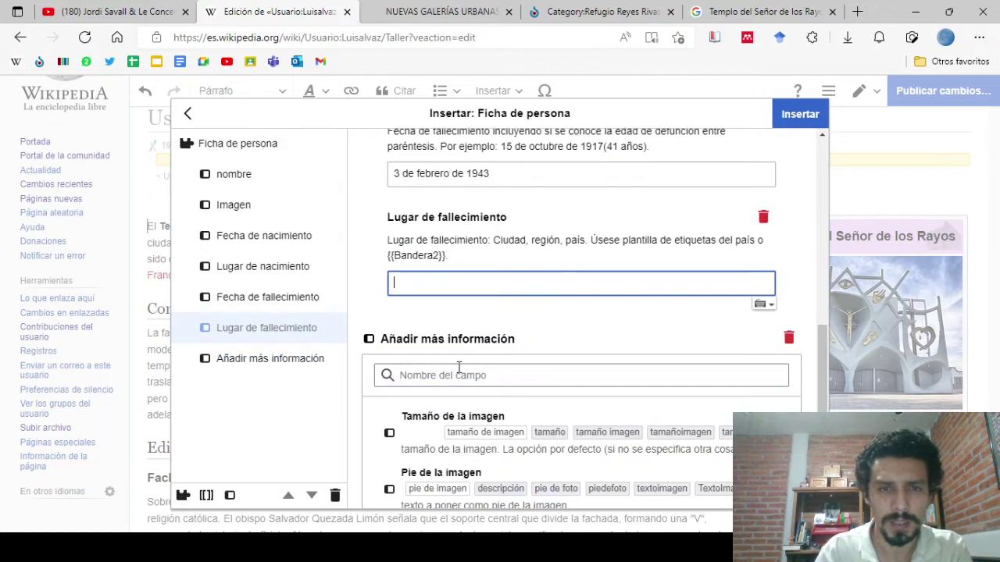
pyautogui.write('Aguascalientes')
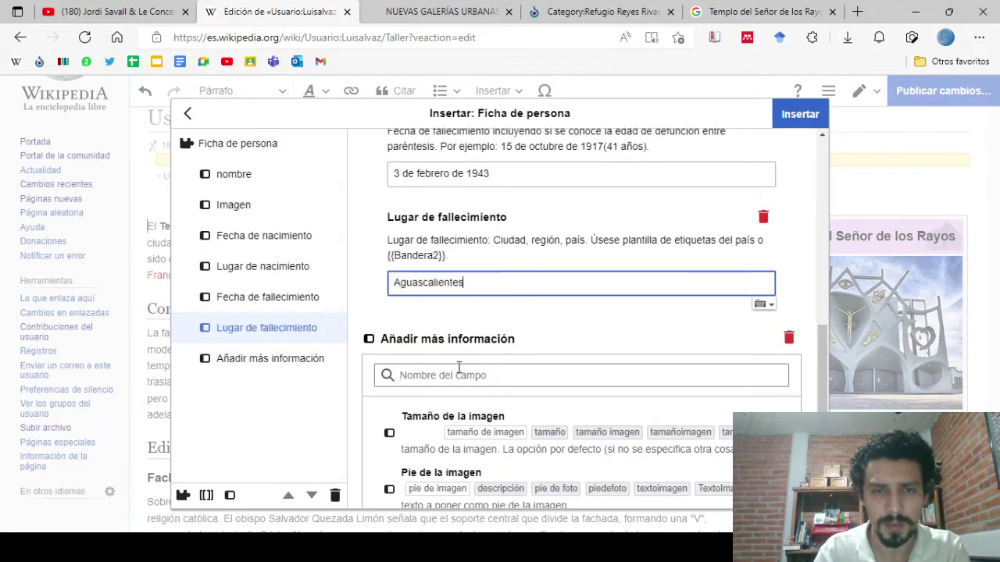
pyautogui.write(', Ags.')
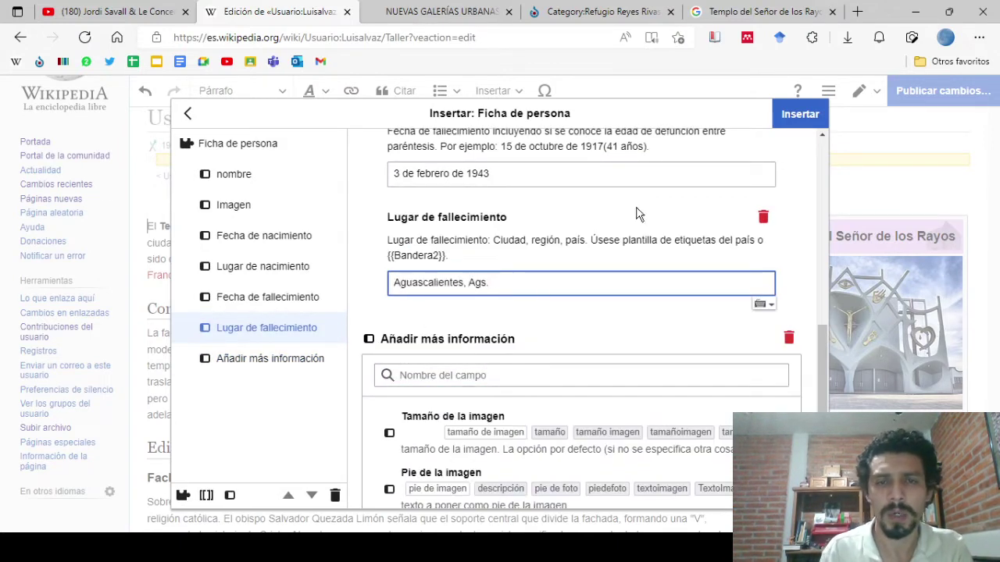
pyautogui.scroll(2, 490, 263)
pyautogui.write('.')
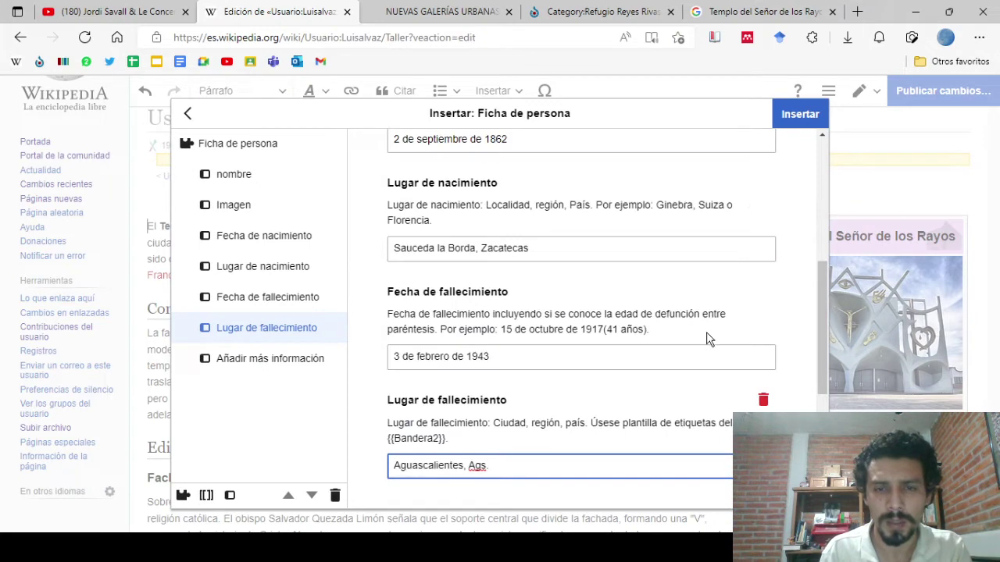
# Add the ocupación field with the value "Arquitecto" and insert the person infobox into the draft
pyautogui.press('Tab')
pyautogui.write('ocupac')
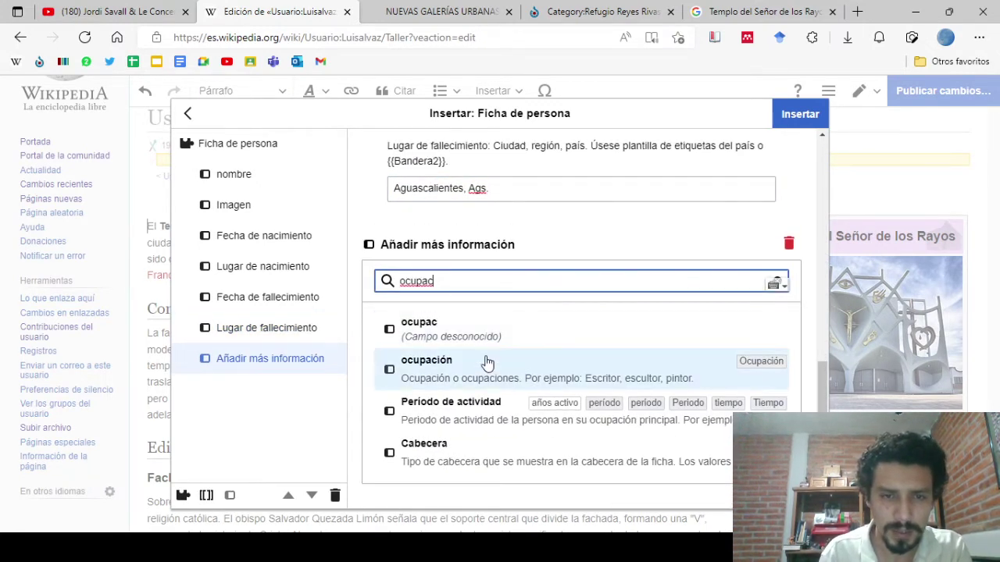
pyautogui.click(485, 363)
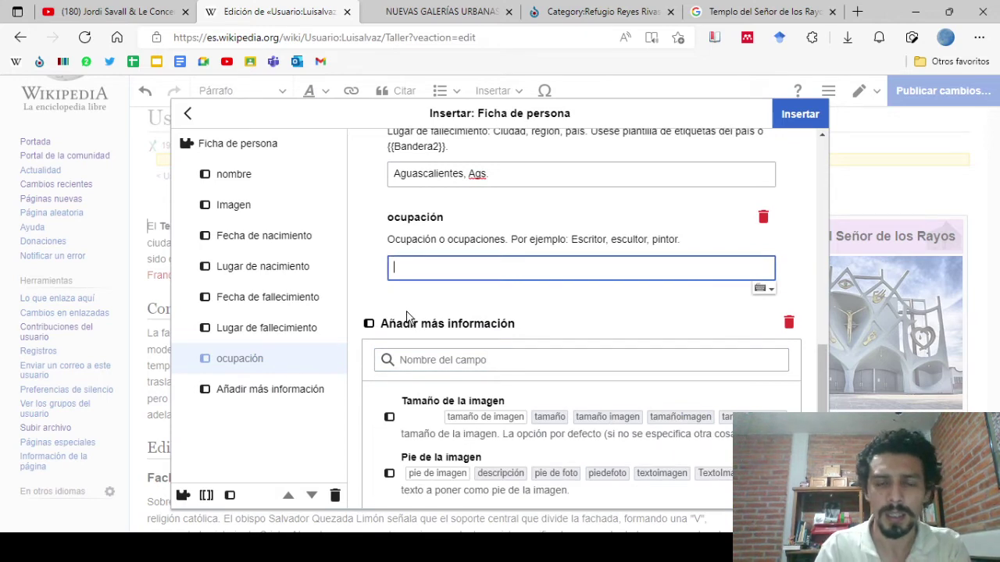
pyautogui.write('Arquitecto')
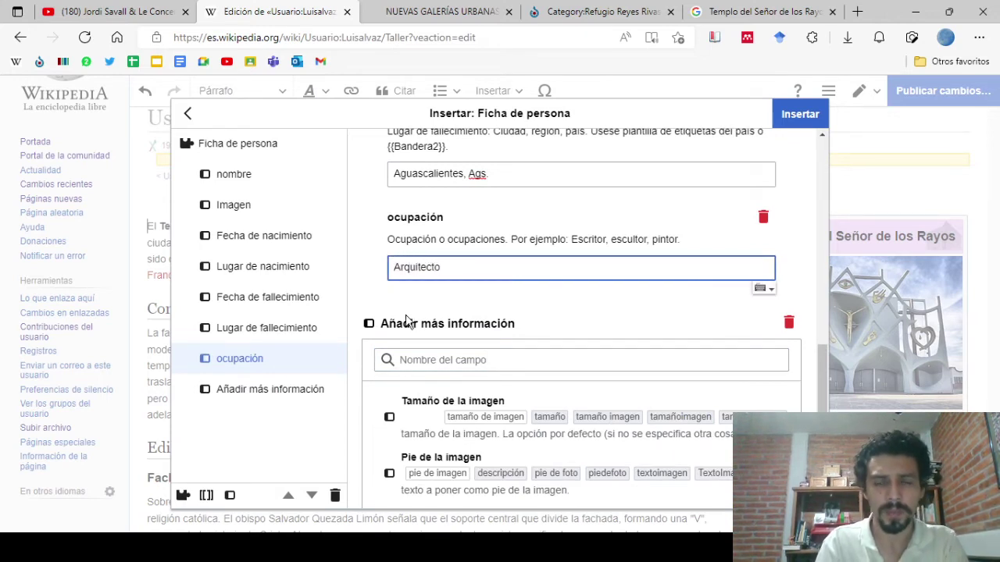
pyautogui.click(797, 115)
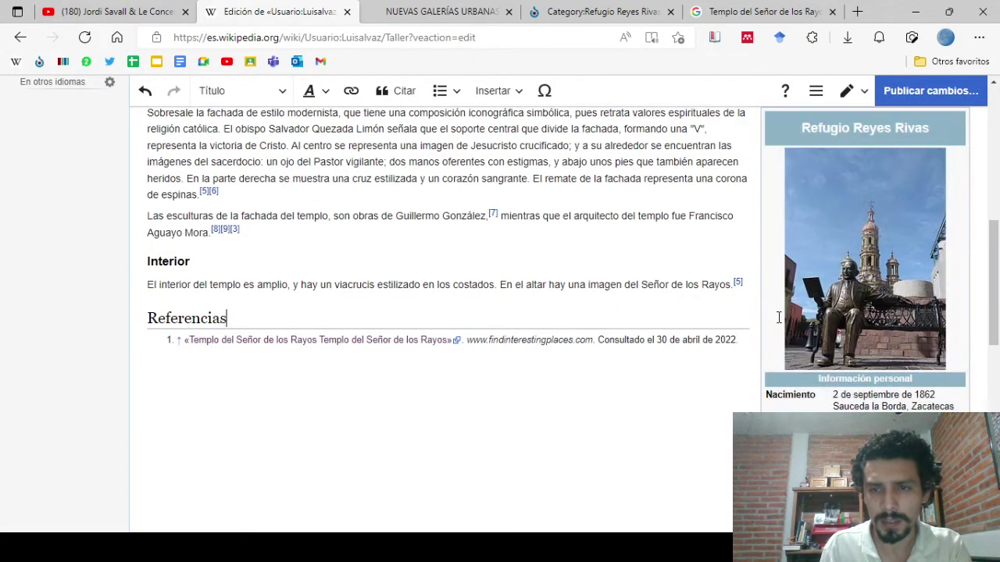
# Review the inserted person infobox alongside the temple's infobox, opening its template fields and closing them without changes
pyautogui.click(868, 321)
pyautogui.scroll(-1, 869, 321)
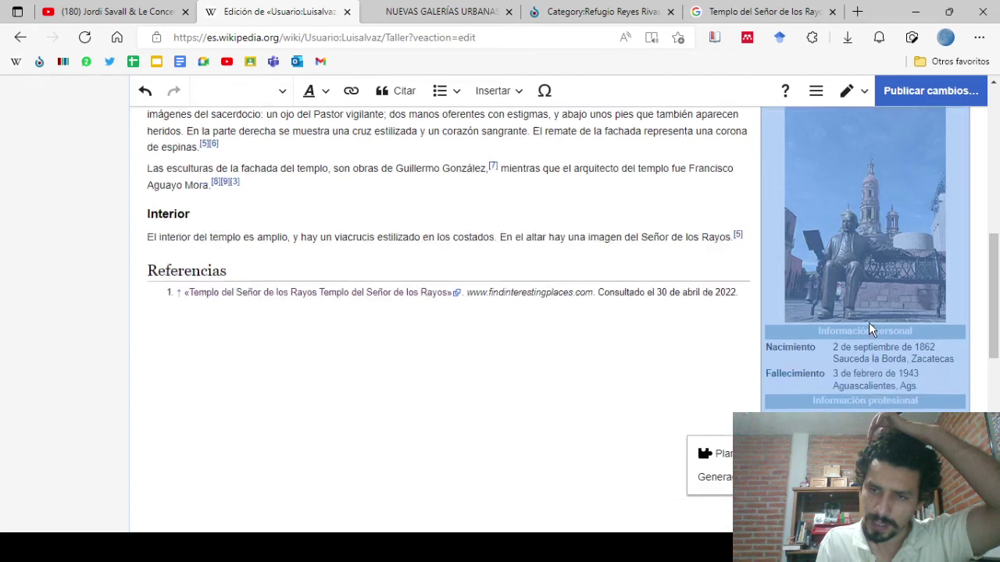
pyautogui.scroll(6, 869, 321)
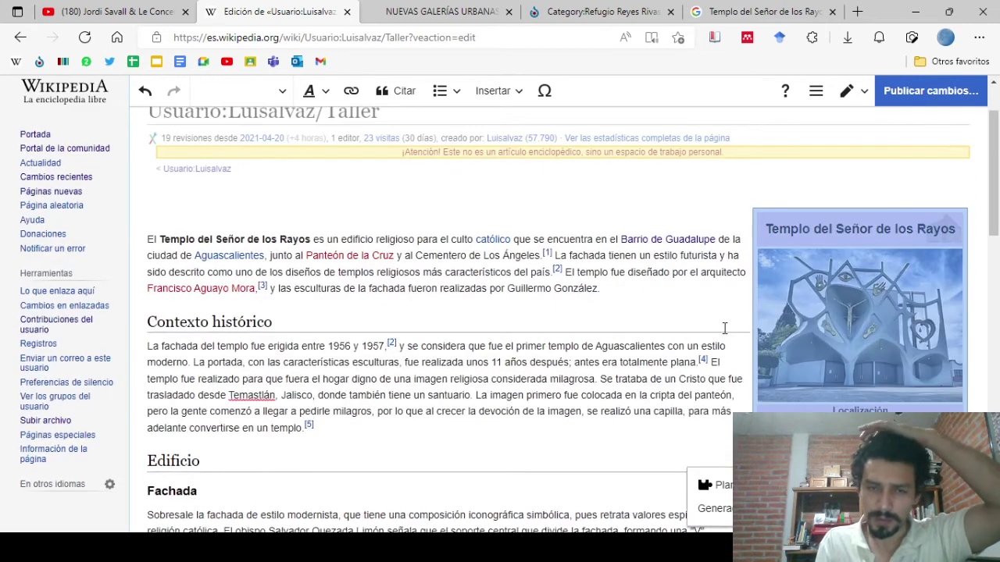
pyautogui.scroll(-4, 750, 336)
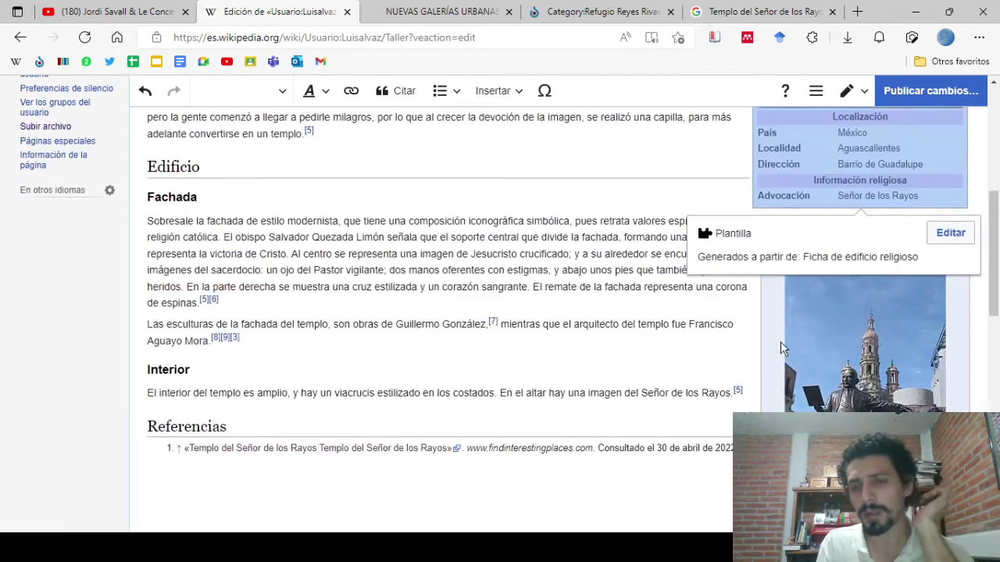
pyautogui.scroll(-2, 786, 358)
pyautogui.click(858, 187)
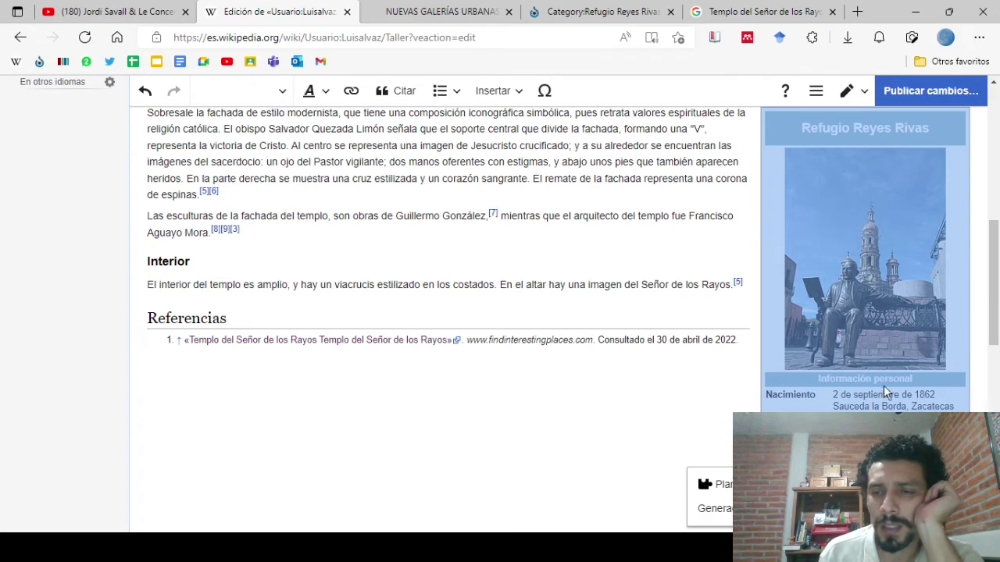
pyautogui.press('Return')
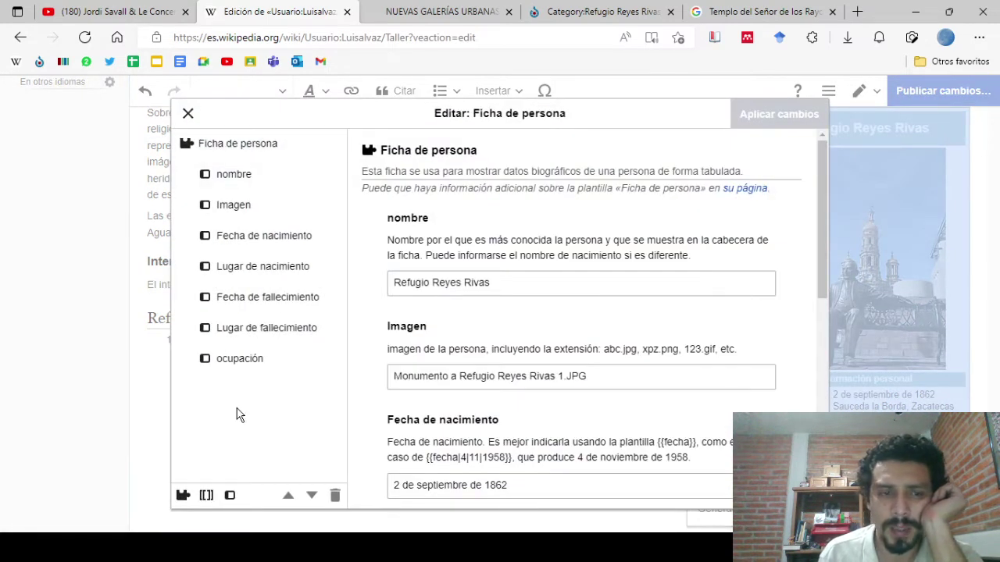
pyautogui.click(188, 113)
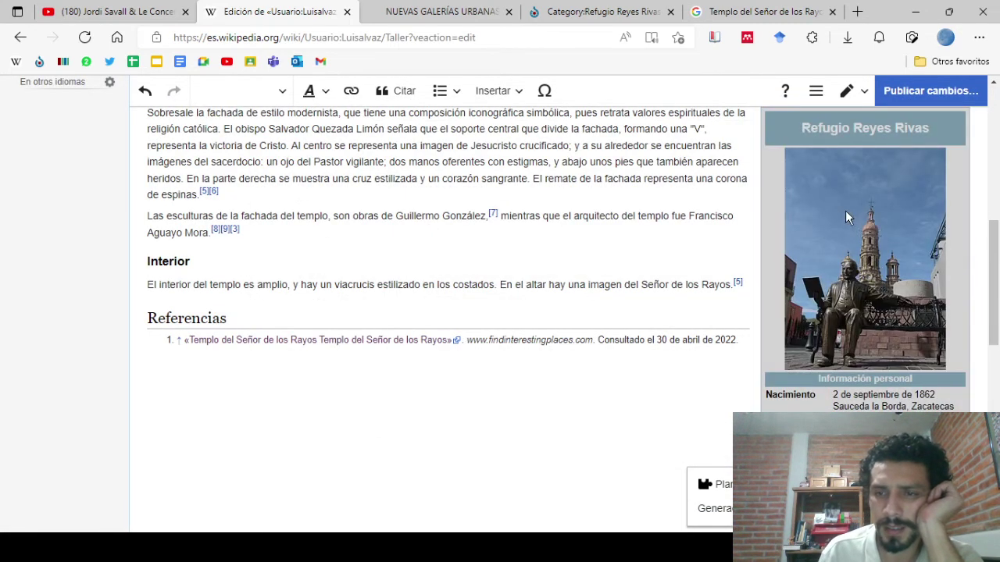
# Start inserting another template in the draft and search for "ficha de fiesta"
pyautogui.scroll(3, 845, 210)
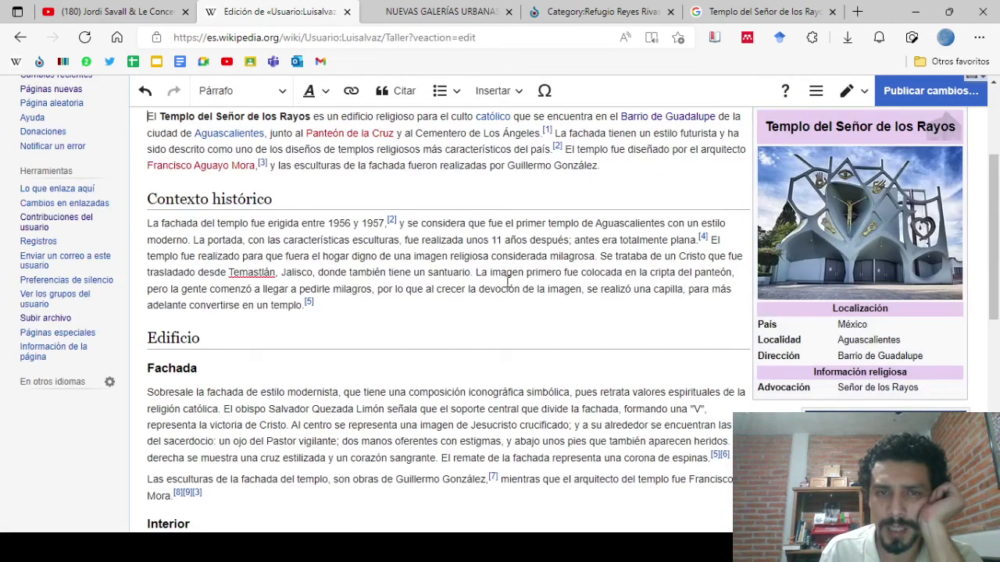
pyautogui.click(494, 91)
pyautogui.click(520, 154)
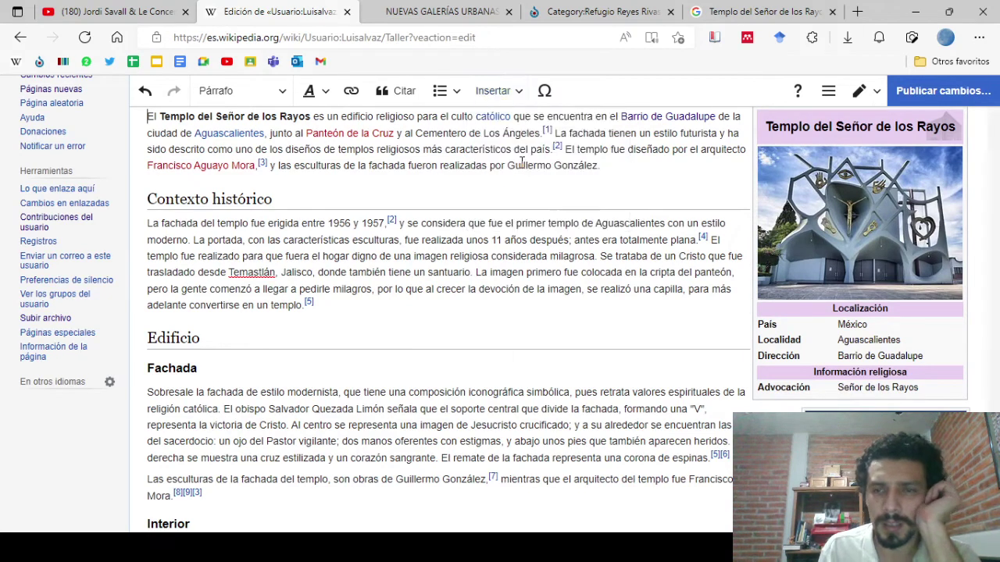
pyautogui.write('ficha de')
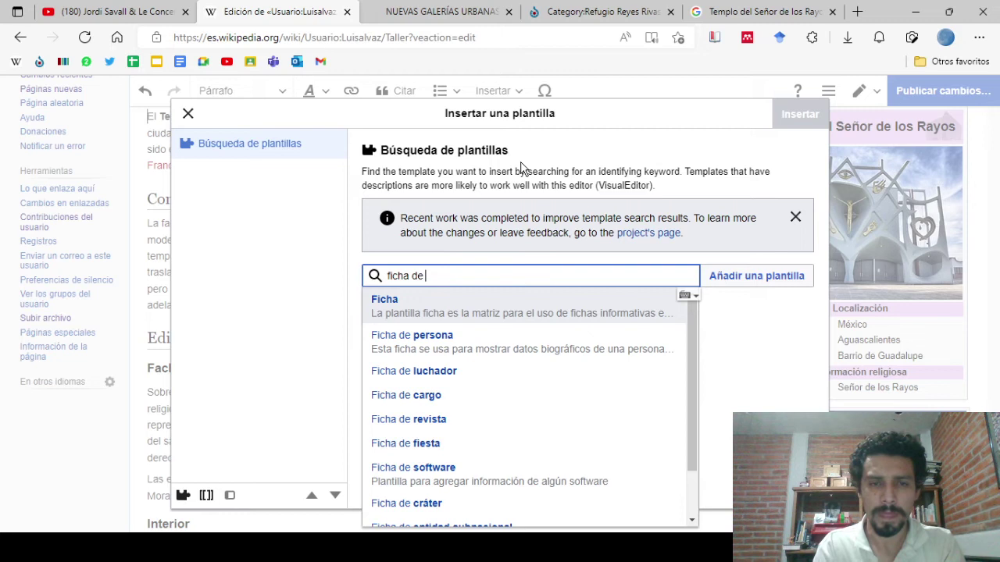
pyautogui.write(' fiesta')
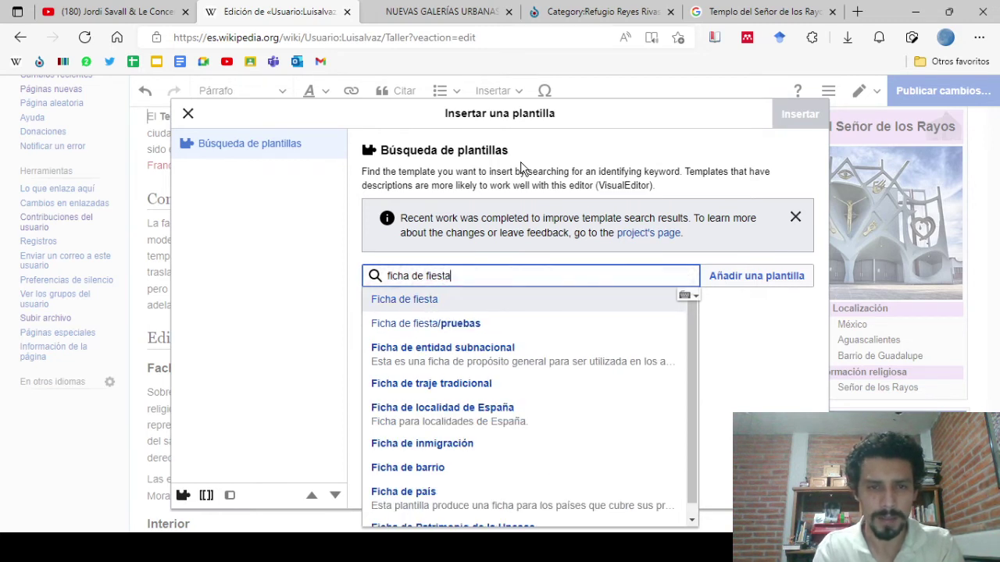
# Try the template search with "ficha de festivi" instead
pyautogui.press('BackSpace')
pyautogui.press('BackSpace')
pyautogui.press('BackSpace')
pyautogui.press('BackSpace')
pyautogui.press('BackSpace')
pyautogui.write('estivi')
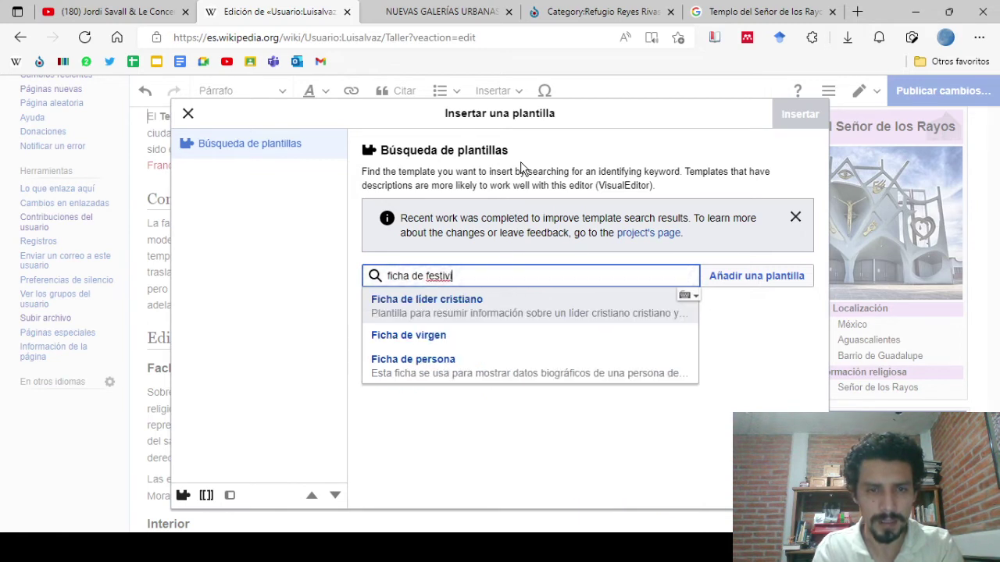
# Change the template search back to "ficha de fiesta" and choose the Ficha de fiesta template
pyautogui.press('BackSpace')
pyautogui.press('BackSpace')
pyautogui.press('BackSpace')
pyautogui.press('BackSpace')
pyautogui.press('BackSpace')
pyautogui.press('BackSpace')
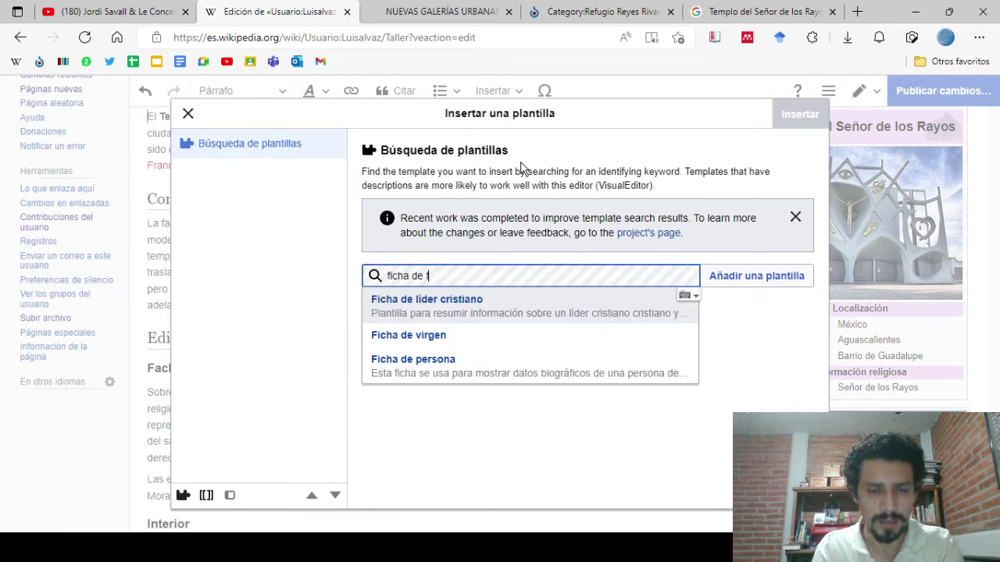
pyautogui.write('iesta')
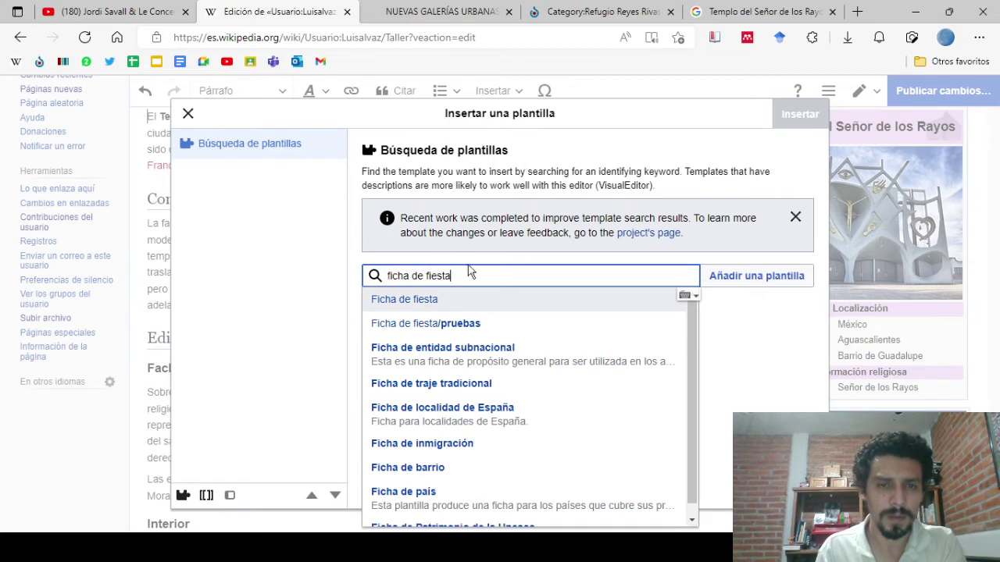
pyautogui.click(437, 303)
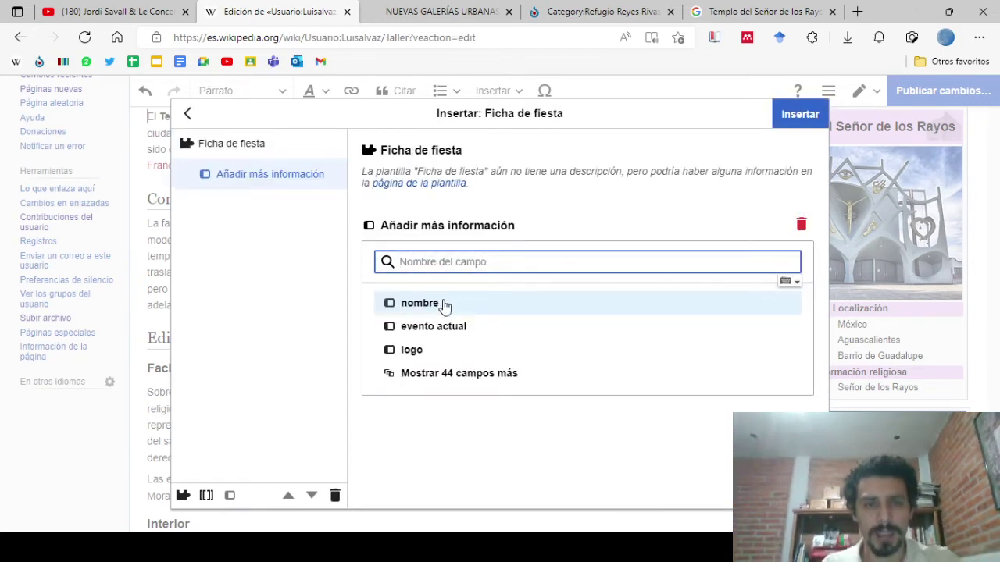
# Add the nombre field to the Ficha de fiesta with the value "Feria Nacional de San Marcos"
pyautogui.click(451, 261)
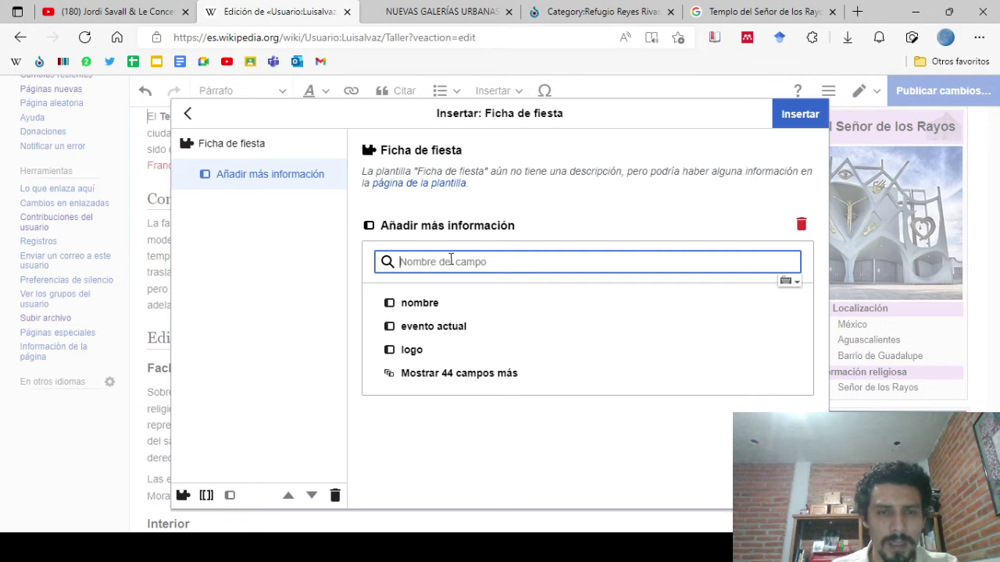
pyautogui.click(422, 310)
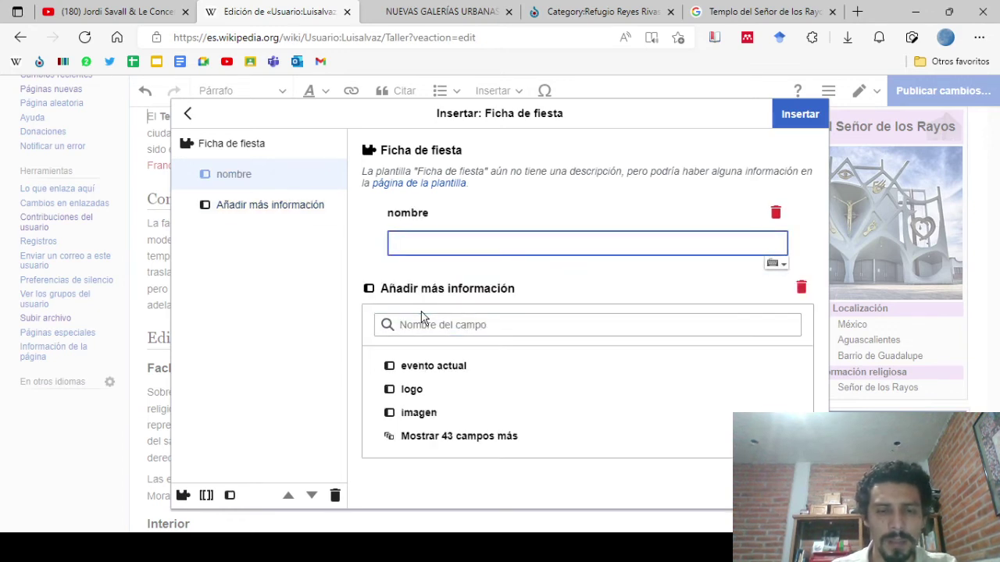
pyautogui.write('Feria')
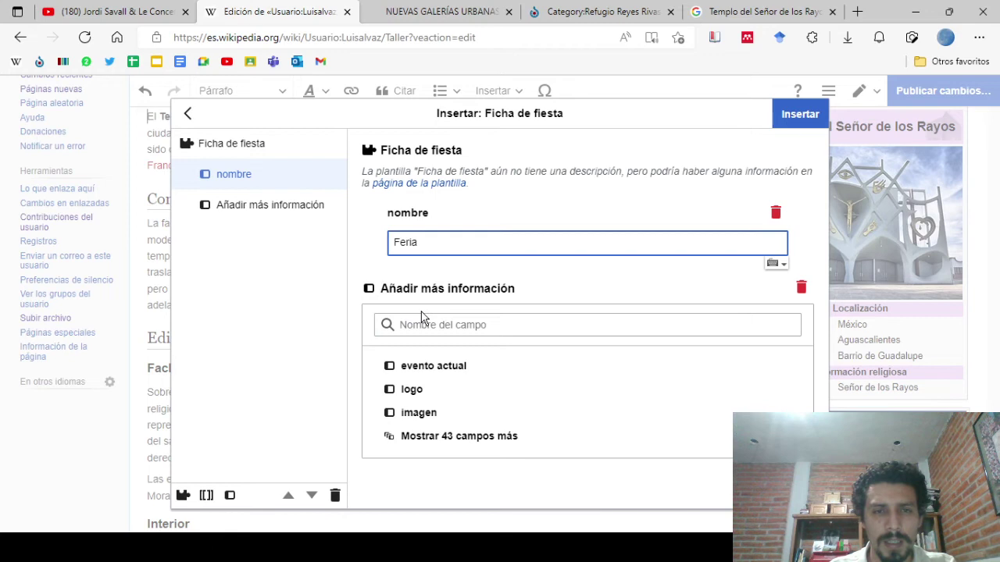
pyautogui.write(' Nacional de San Marcos')
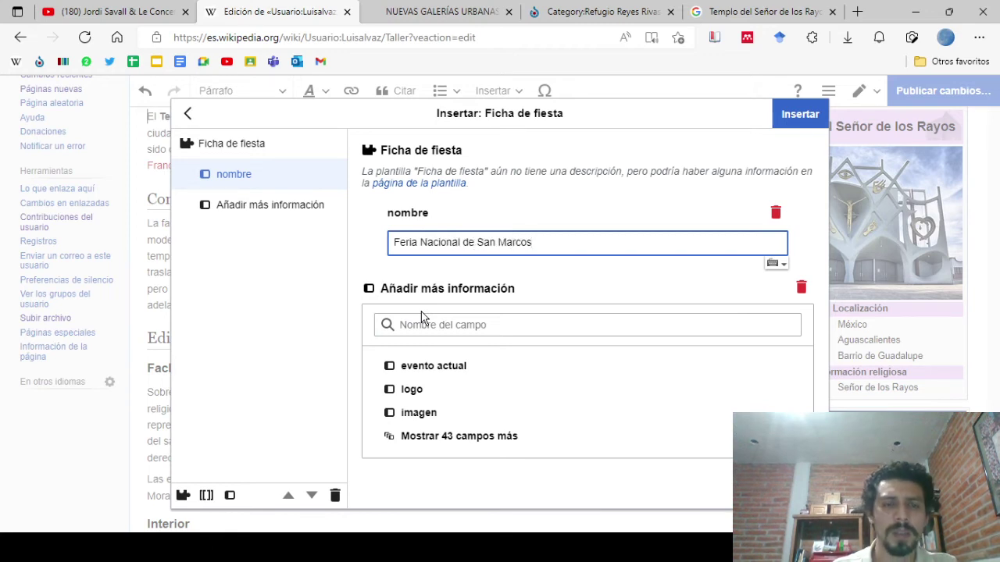
# Expand the full list of available fields and add an empty imagen field to the Ficha de fiesta
pyautogui.click(438, 438)
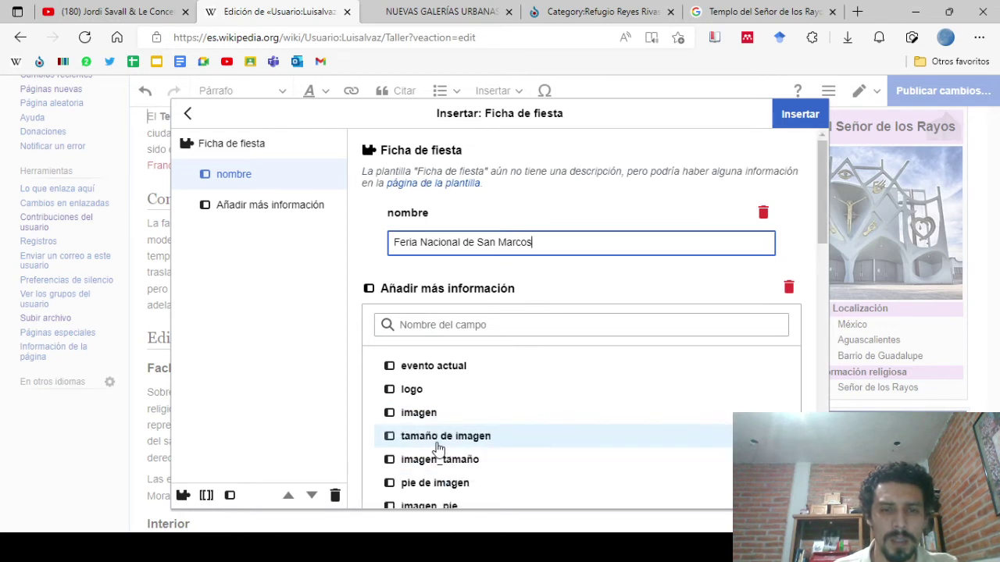
pyautogui.scroll(-1, 438, 383)
pyautogui.click(436, 323)
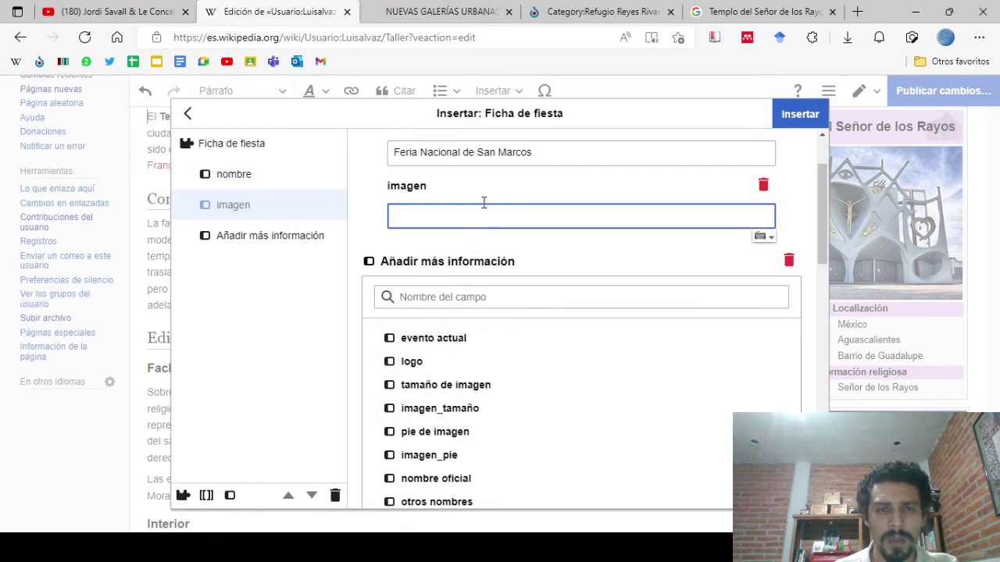
# Add the país field to the Ficha de fiesta with the value "México"
pyautogui.scroll(-1, 483, 426)
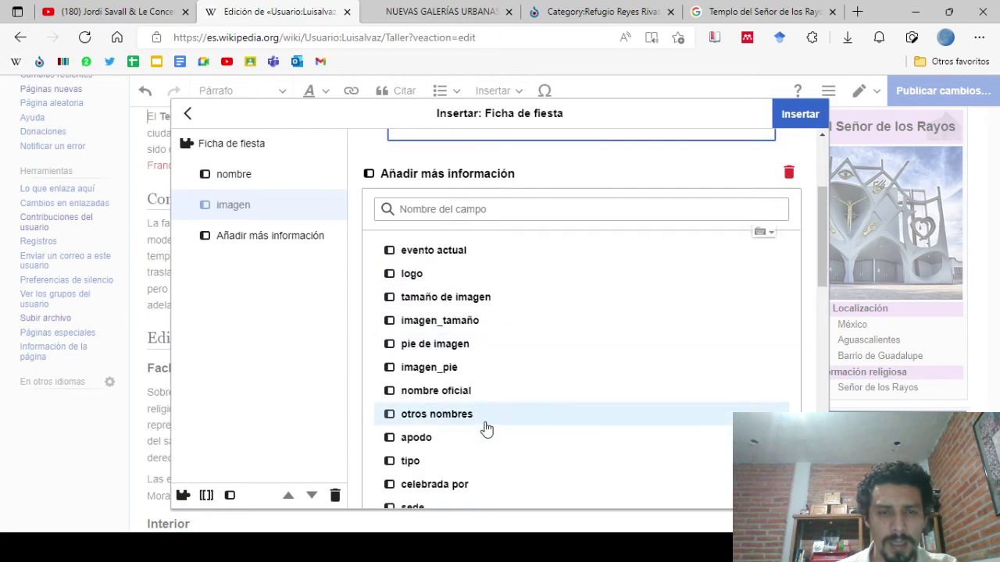
pyautogui.scroll(-1, 477, 390)
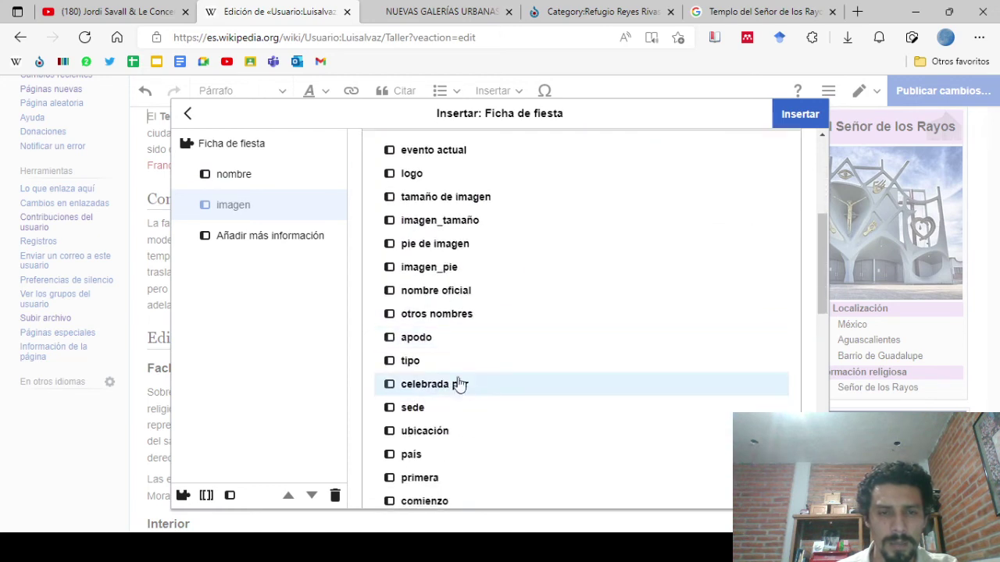
pyautogui.scroll(-1, 472, 406)
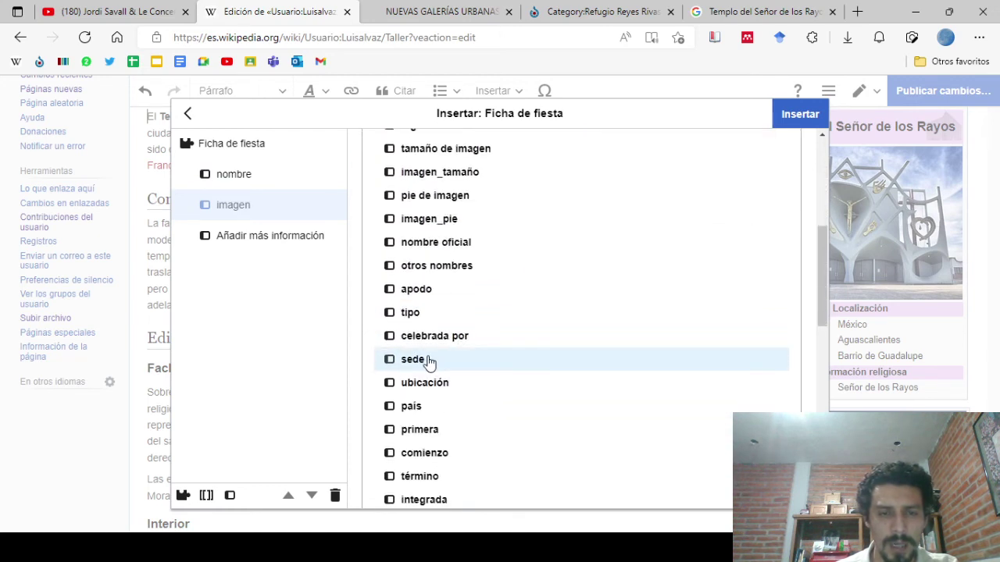
pyautogui.click(434, 417)
pyautogui.write('Mé')
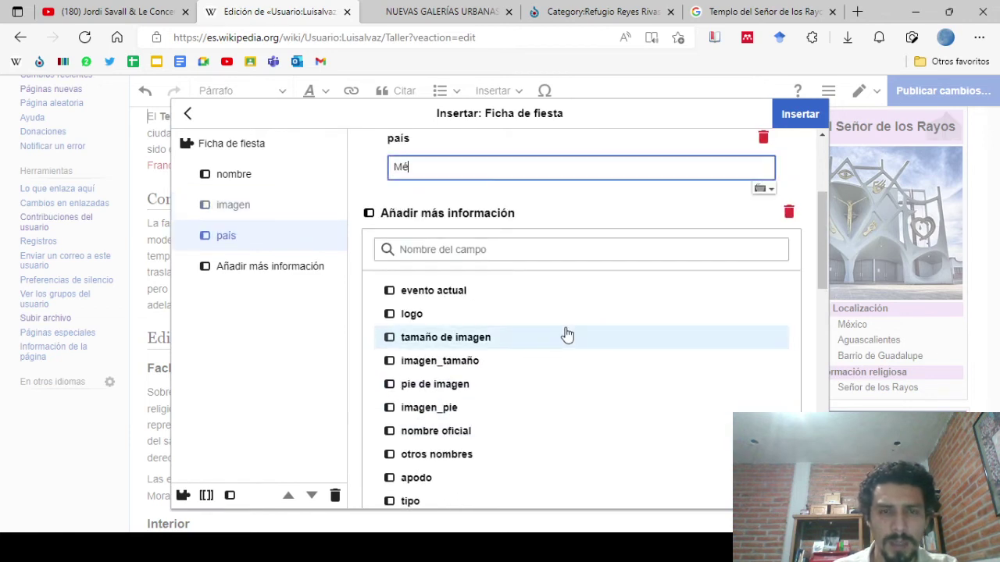
pyautogui.write('xico')
# Add the Estado field to the Ficha de fiesta with the value "Aguascalientes"
pyautogui.scroll(-3, 531, 419)
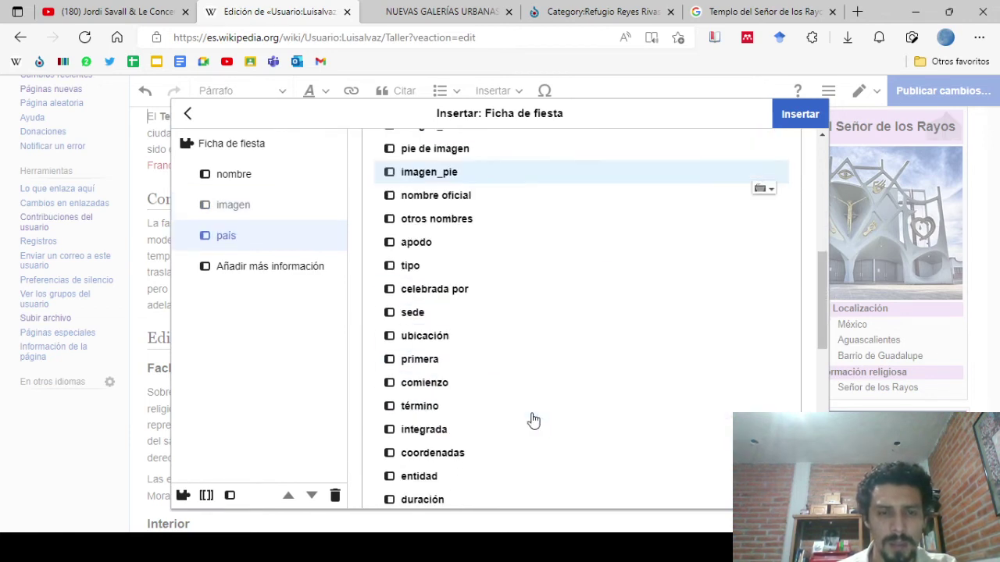
pyautogui.scroll(-1, 459, 429)
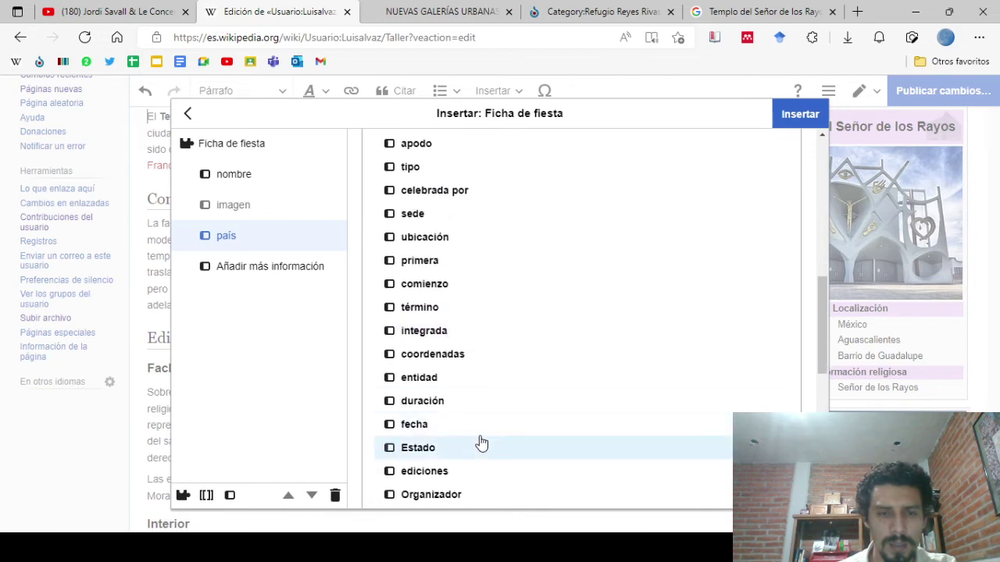
pyautogui.scroll(-1, 480, 442)
pyautogui.click(448, 345)
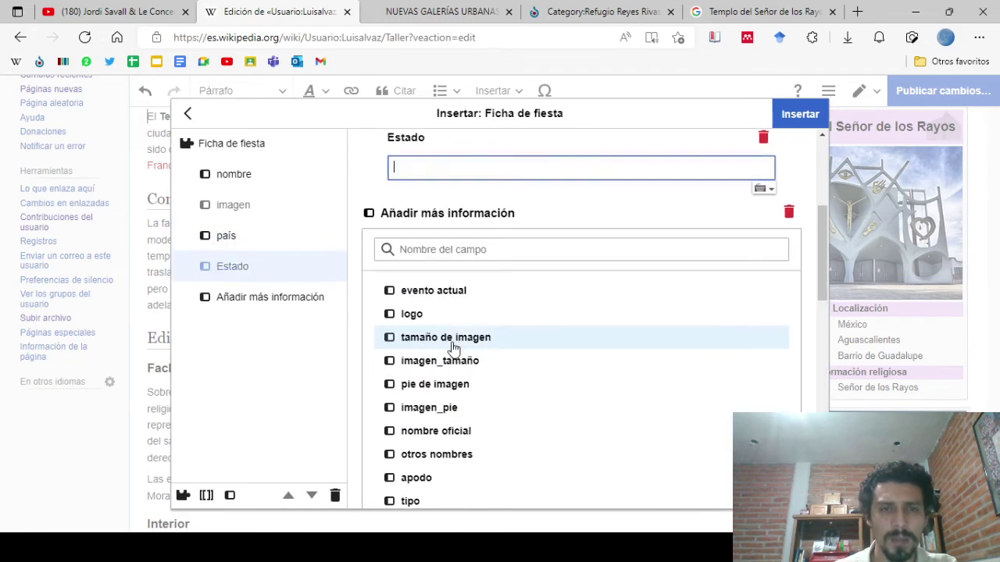
pyautogui.write('Aguascalientes')
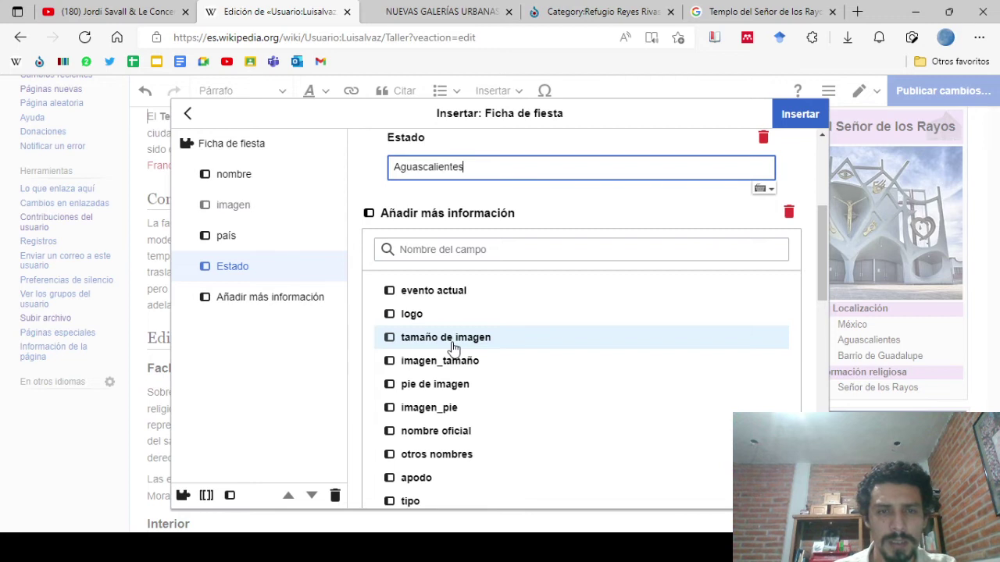
# Look through the remaining available fields and insert the Ficha de fiesta into the draft
pyautogui.scroll(-2, 467, 391)
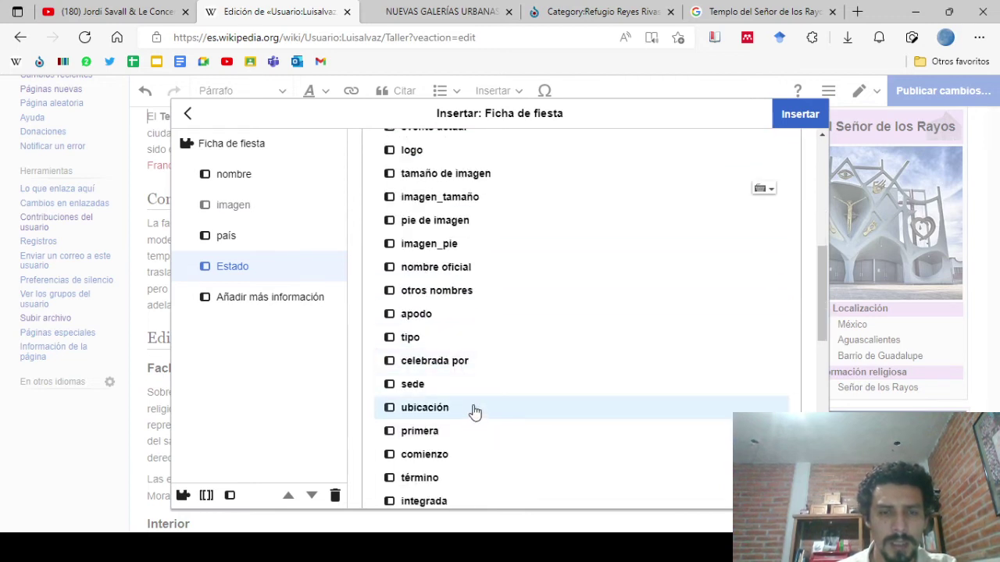
pyautogui.scroll(-1, 445, 318)
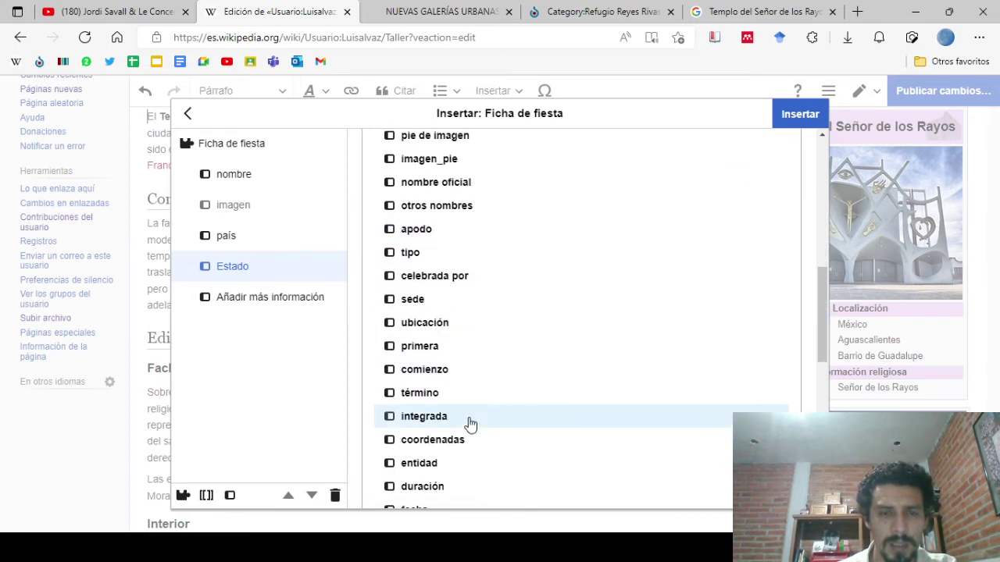
pyautogui.scroll(-2, 461, 377)
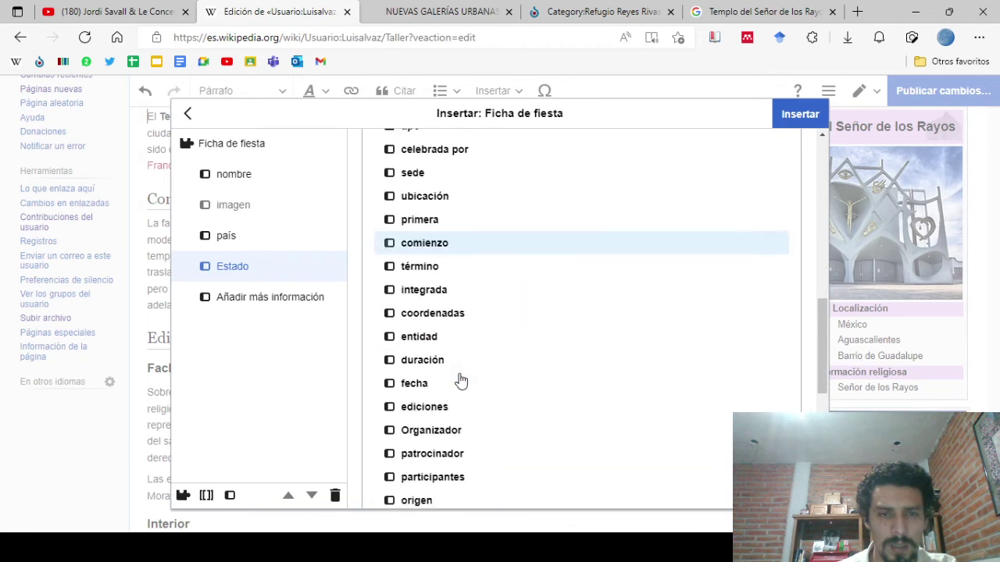
pyautogui.scroll(-1, 469, 387)
pyautogui.scroll(-2, 446, 444)
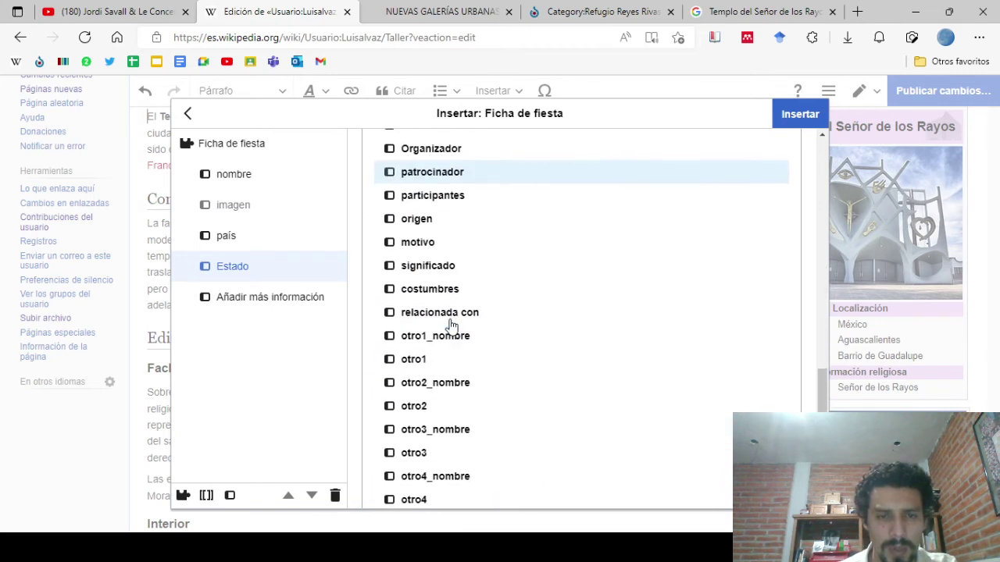
pyautogui.scroll(-2, 443, 472)
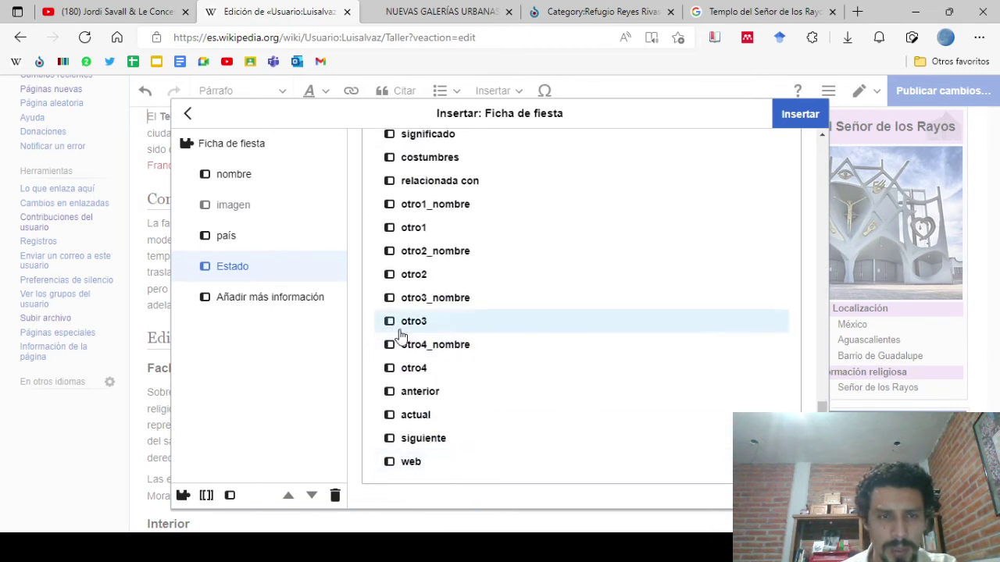
pyautogui.scroll(6, 399, 334)
pyautogui.scroll(5, 398, 334)
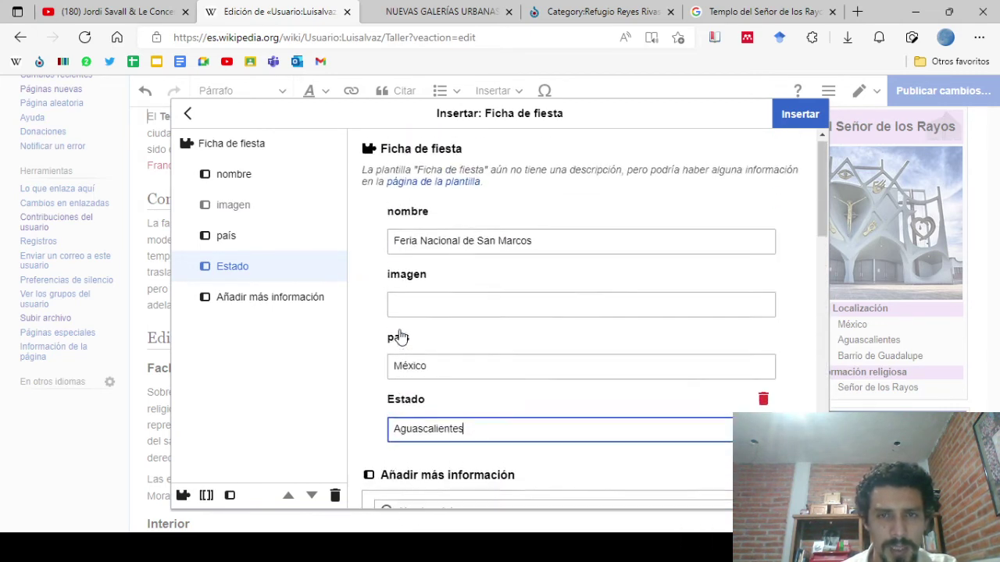
pyautogui.click(792, 117)
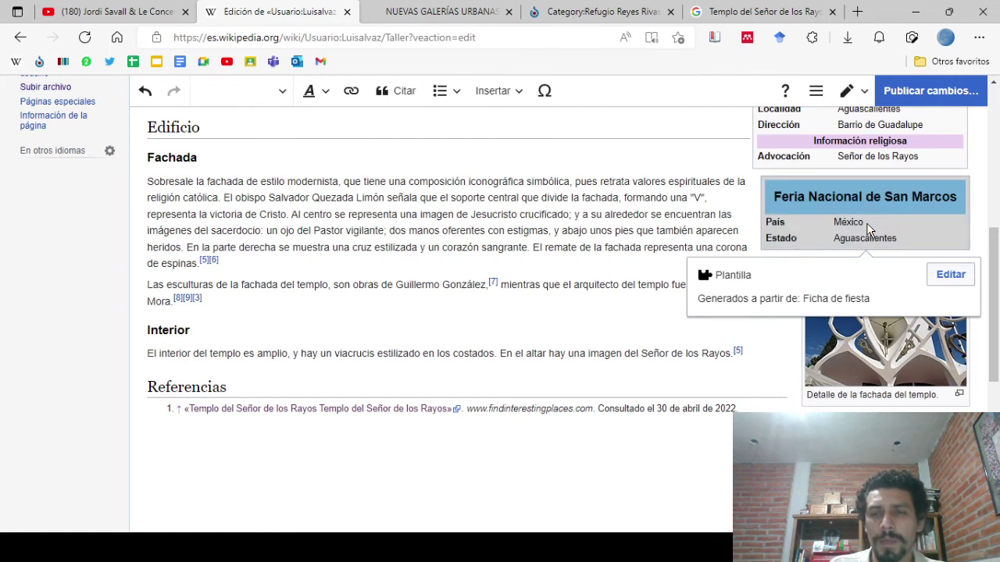
# Delete the inserted Feria Nacional de San Marcos infobox from the draft
pyautogui.click(866, 223)
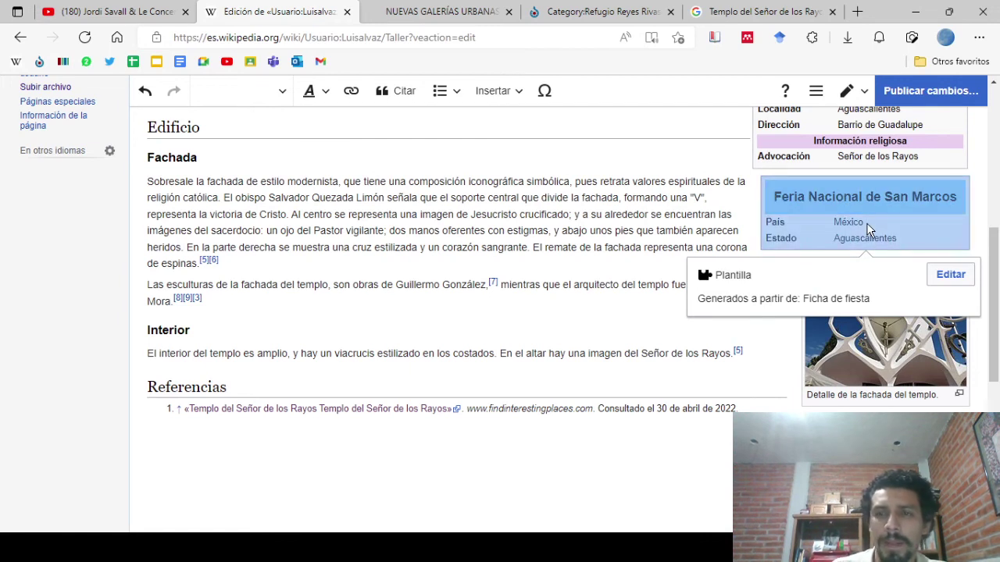
pyautogui.press('Delete')
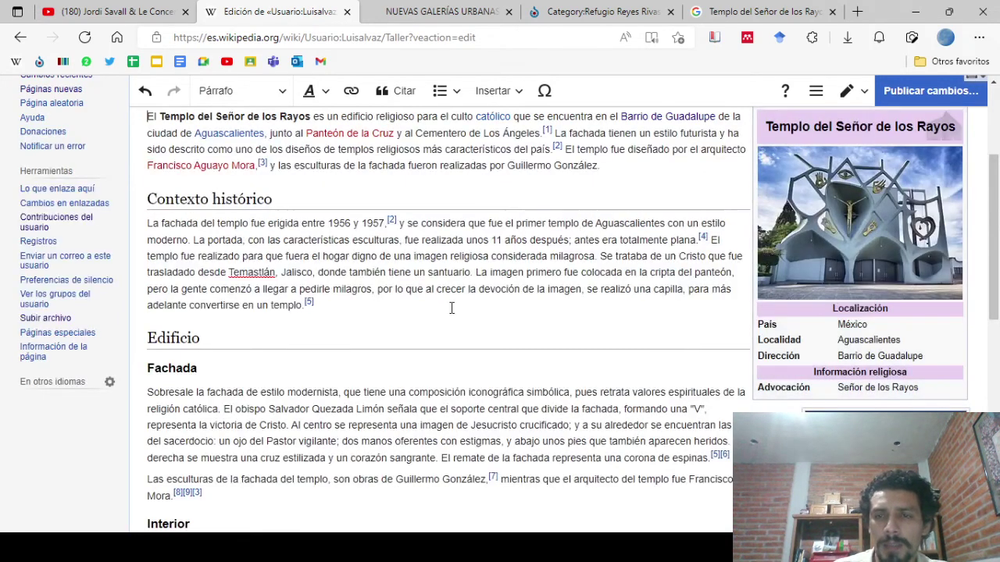
# Check the draft and publish the changes with the edit summary "Añadí ficha"
pyautogui.scroll(3, 606, 392)
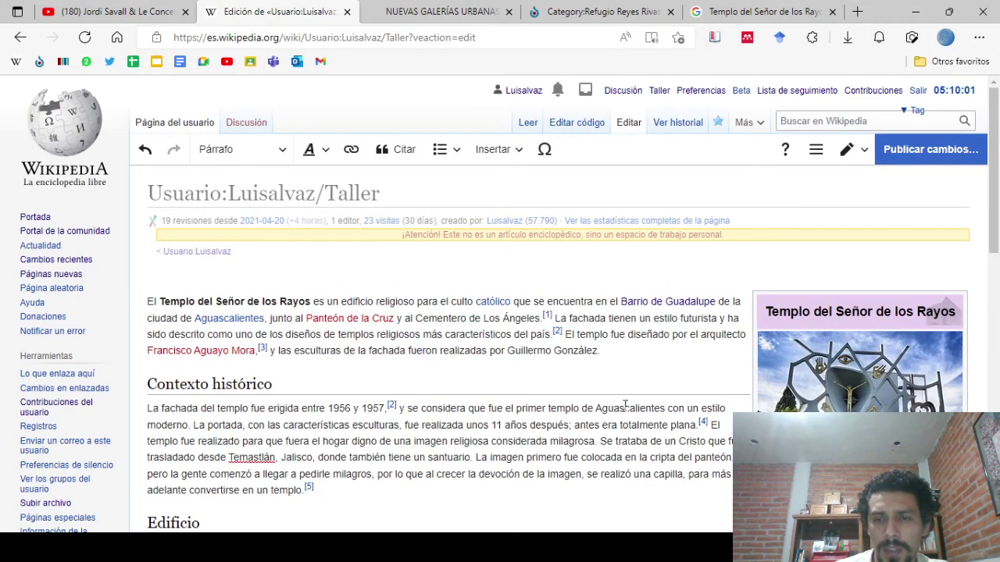
pyautogui.scroll(-3, 625, 407)
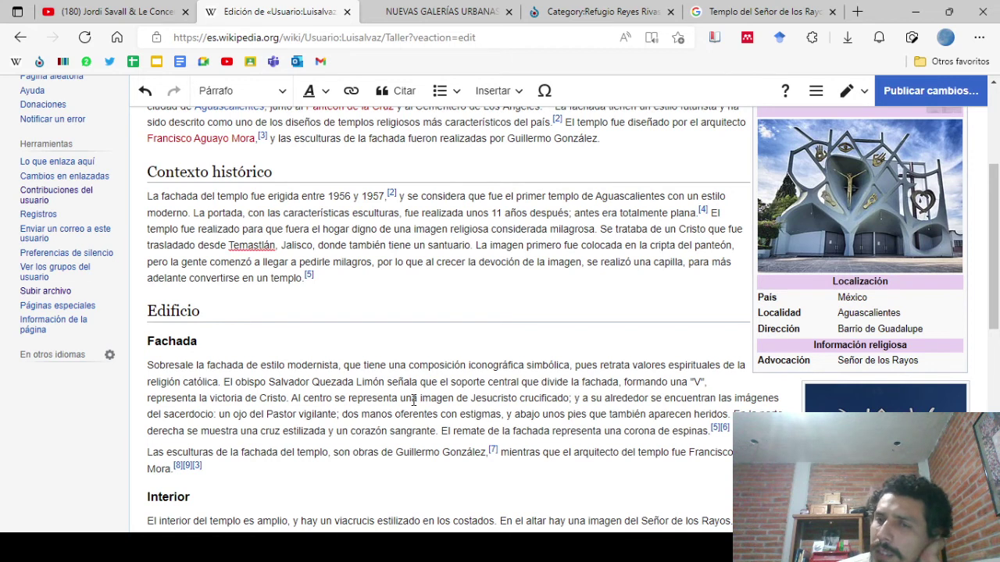
pyautogui.scroll(3, 552, 421)
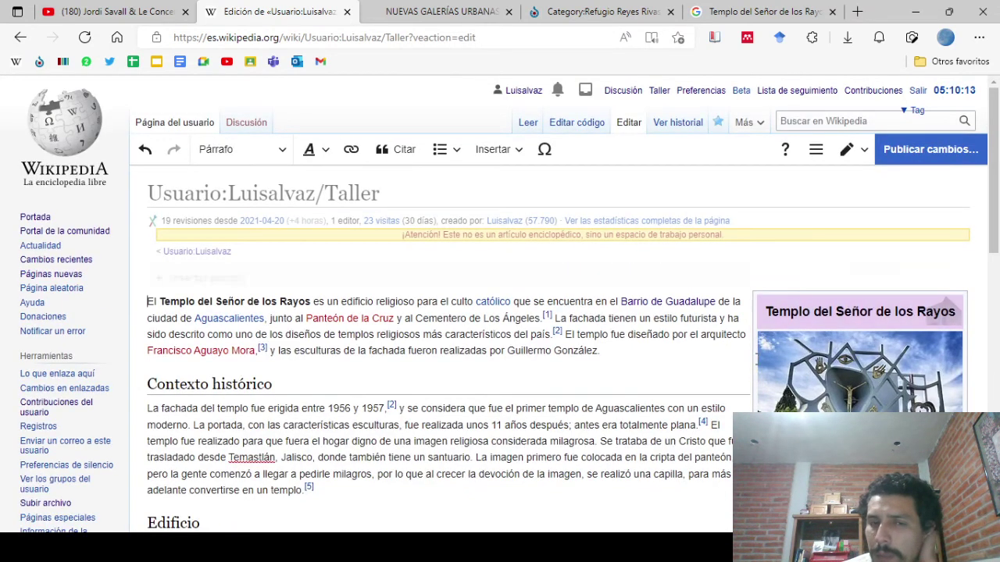
pyautogui.click(933, 164)
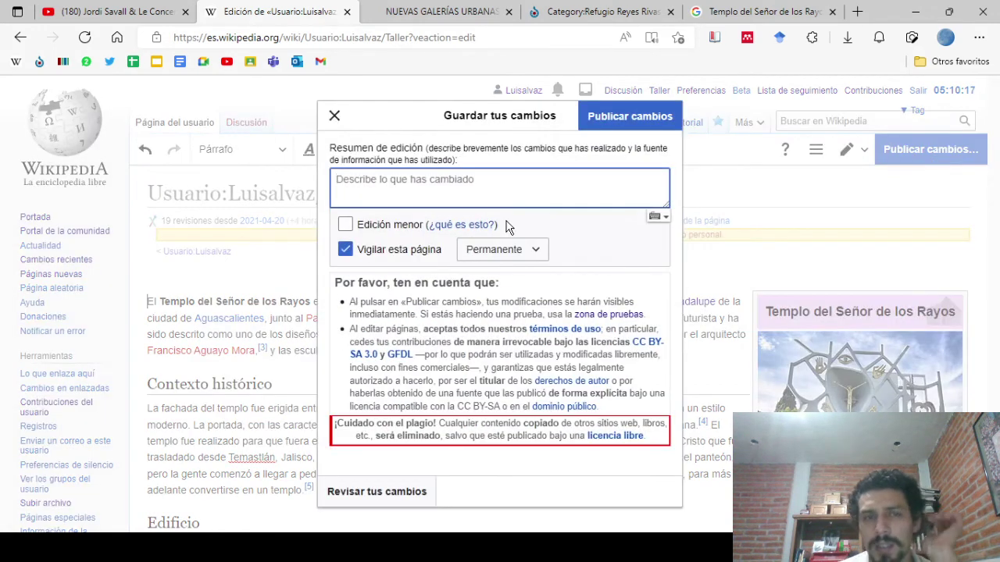
pyautogui.write('Añadí ficha')
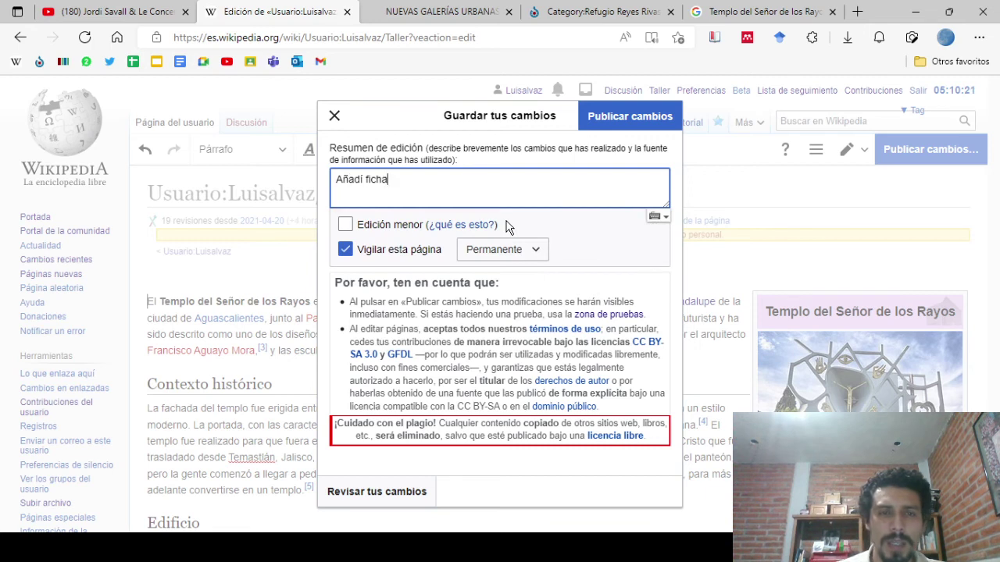
pyautogui.click(627, 127)
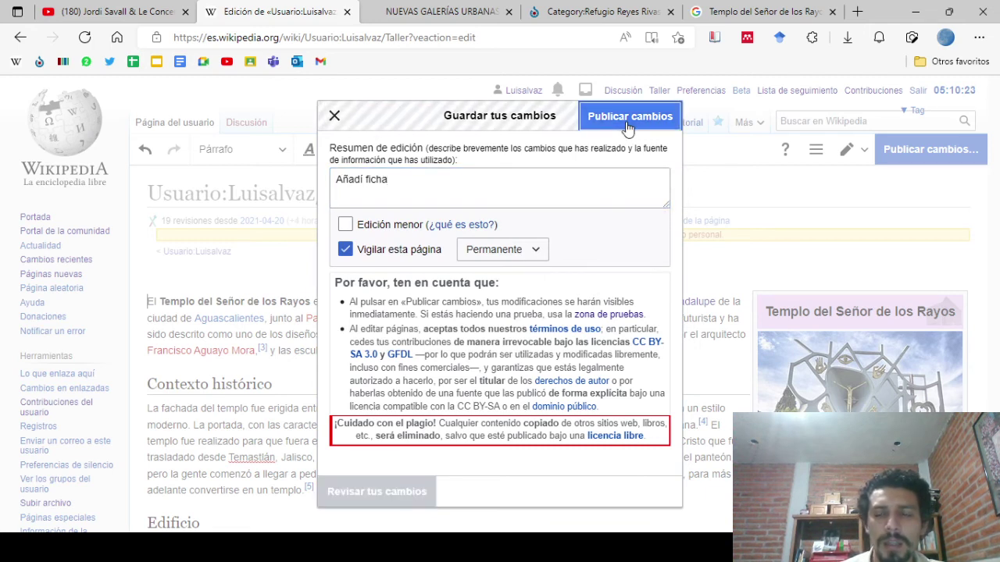
# Review the published draft page from the introduction and infobox through the references, external links and categories
pyautogui.scroll(-10, 658, 281)
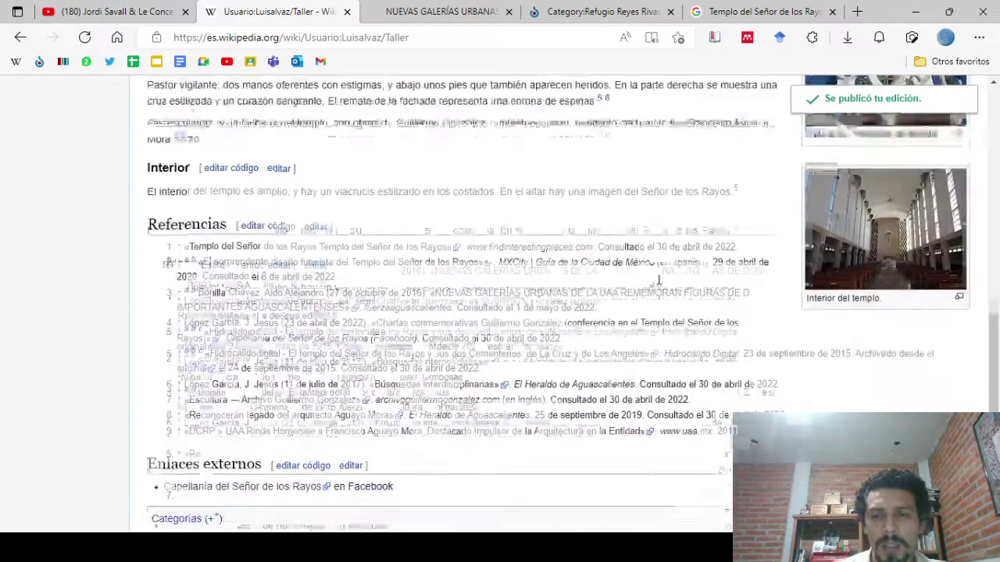
pyautogui.scroll(4, 658, 283)
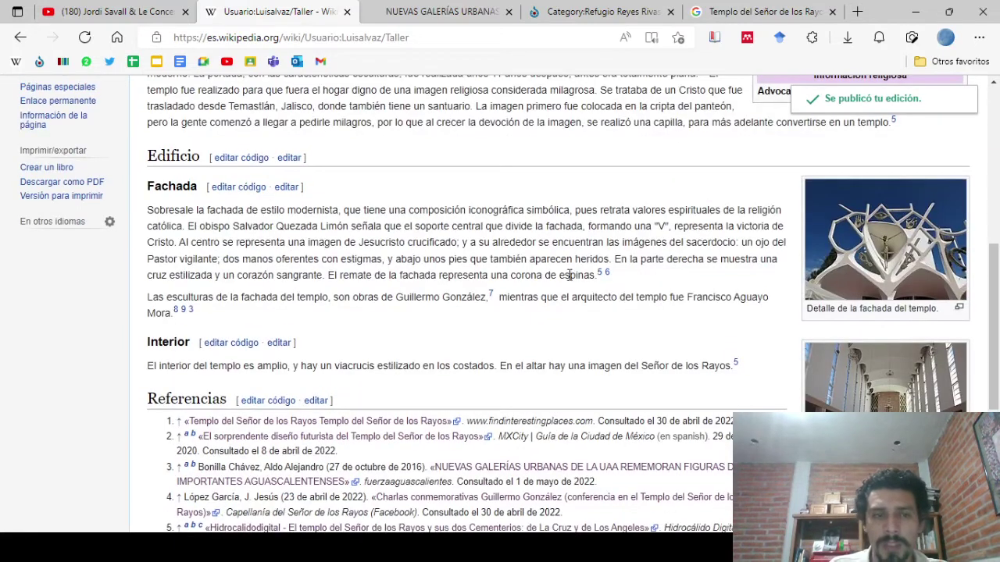
pyautogui.scroll(6, 606, 339)
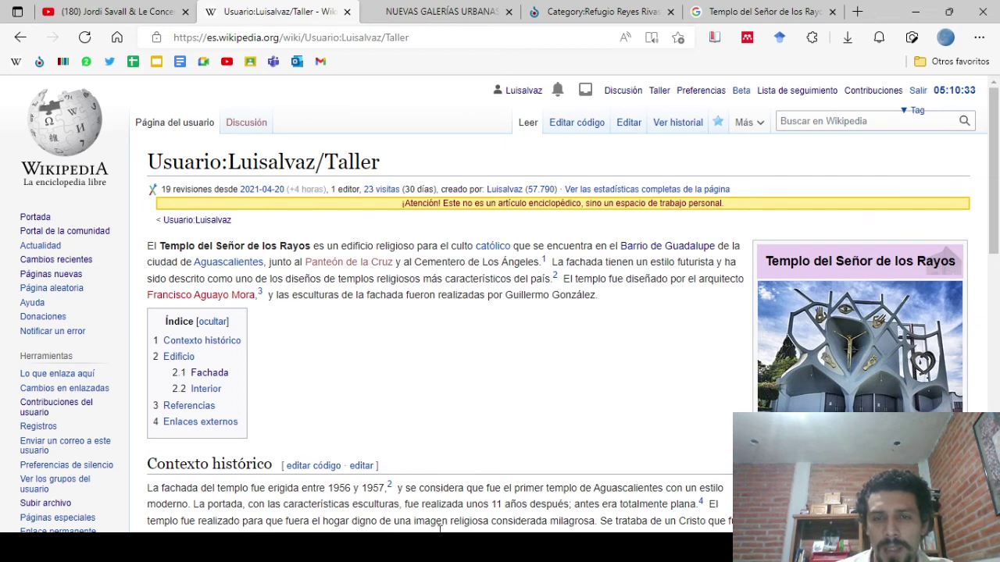
pyautogui.scroll(-10, 515, 425)
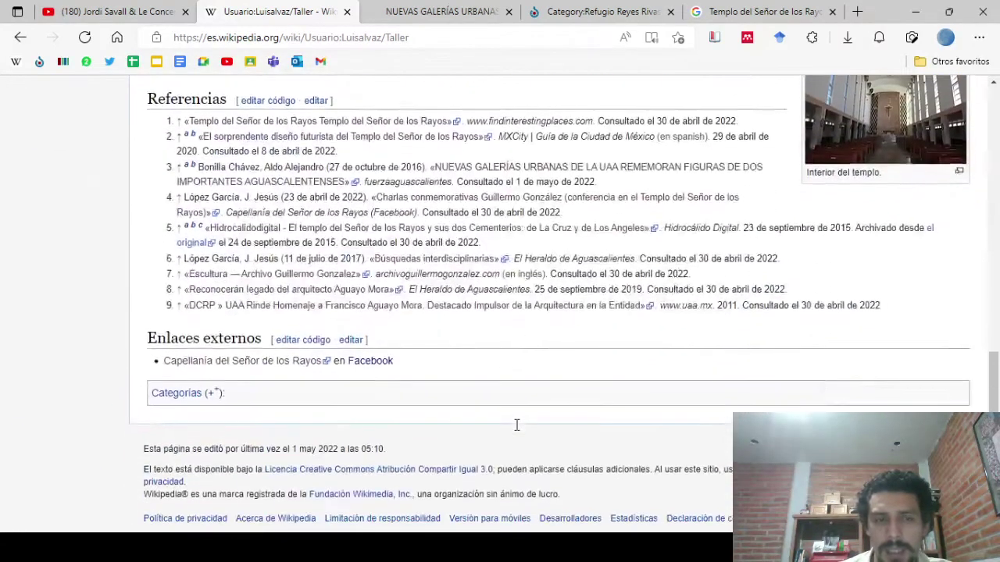
pyautogui.scroll(4, 516, 425)
pyautogui.scroll(5, 574, 423)
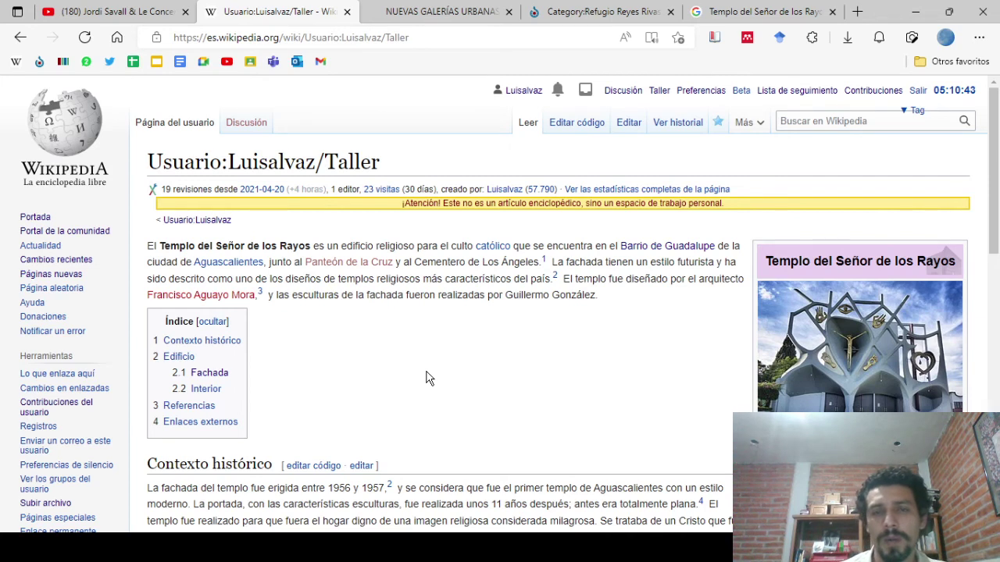
pyautogui.click(757, 124)
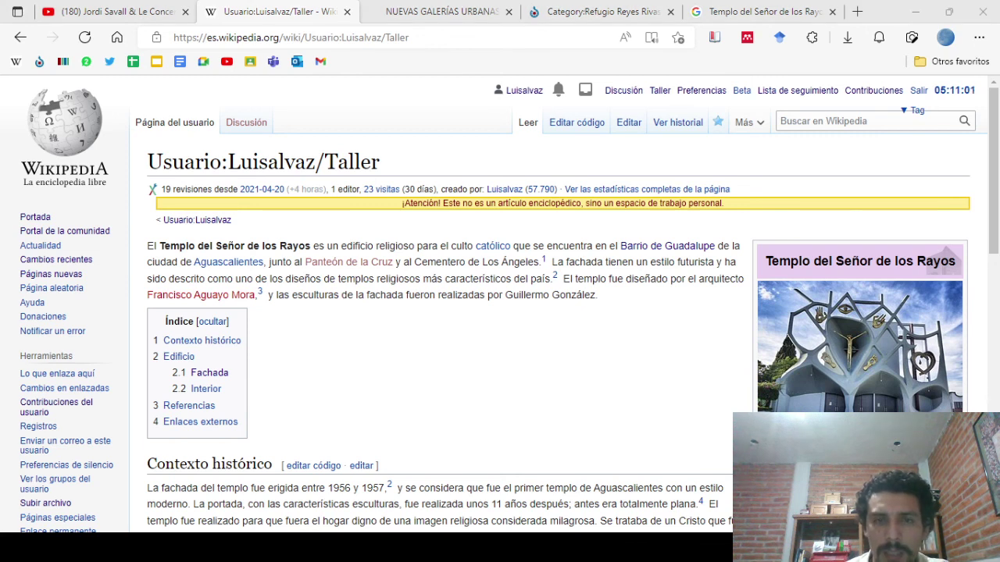
pyautogui.click(531, 437)
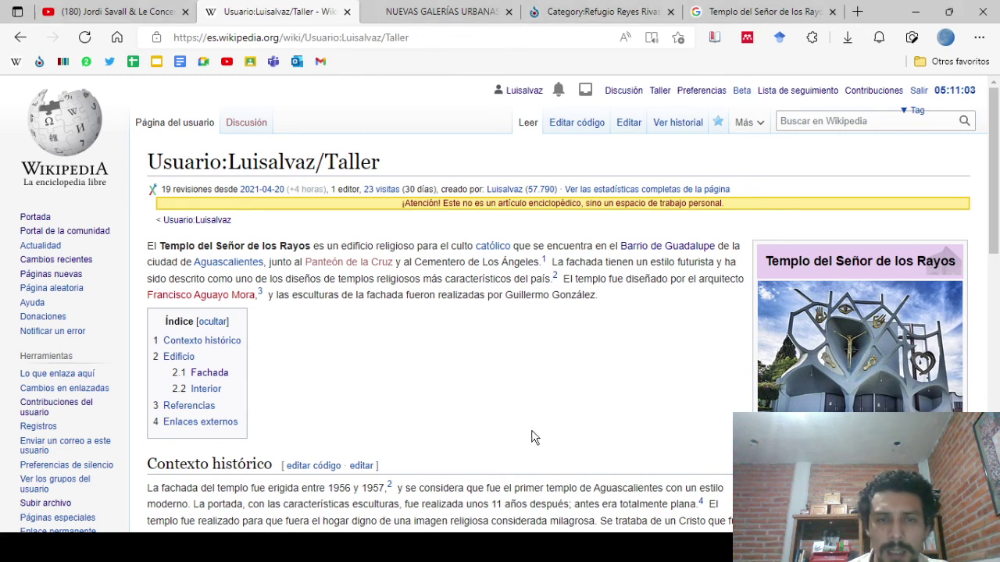